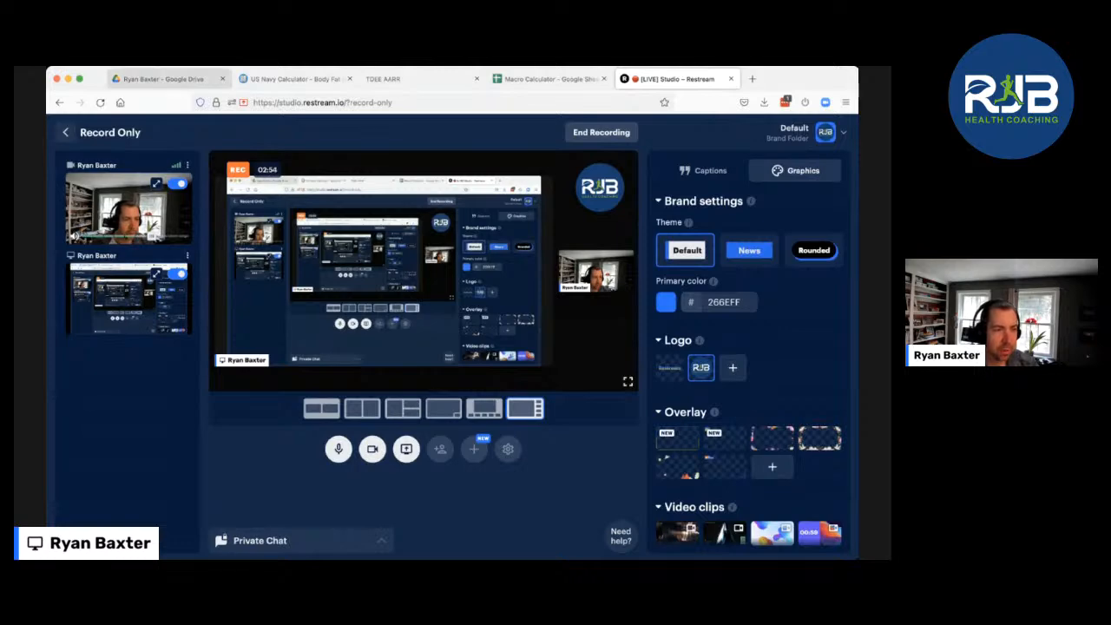
Bring up the PNOĒ RMR report and examine the page 8 chart of calories burned against recommended intake ranges
click(161, 79)
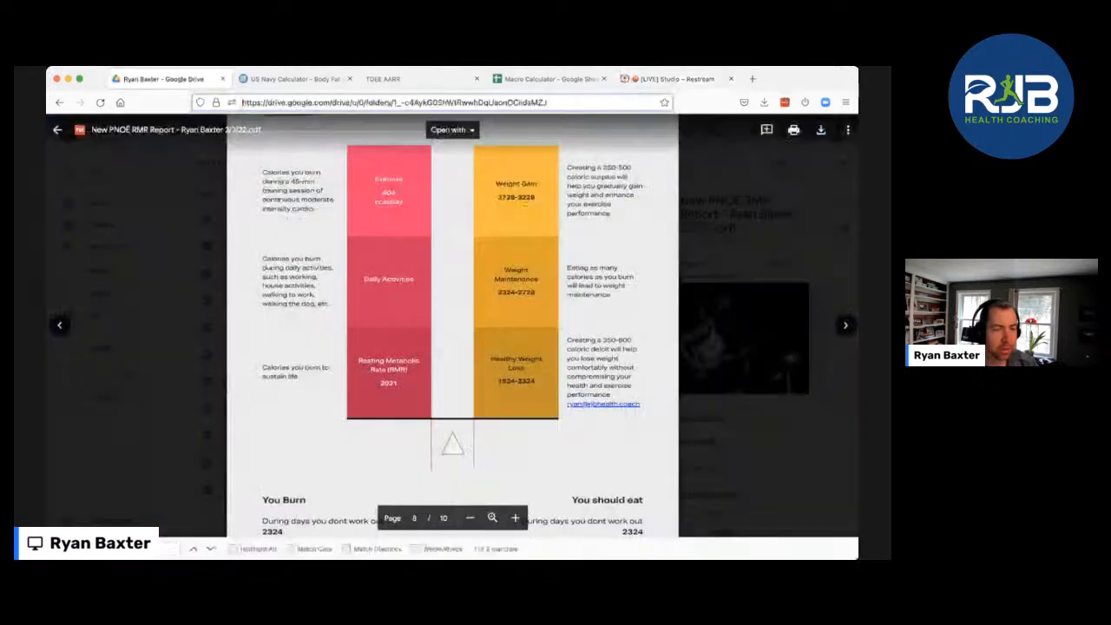
scroll(452, 330, up, 3)
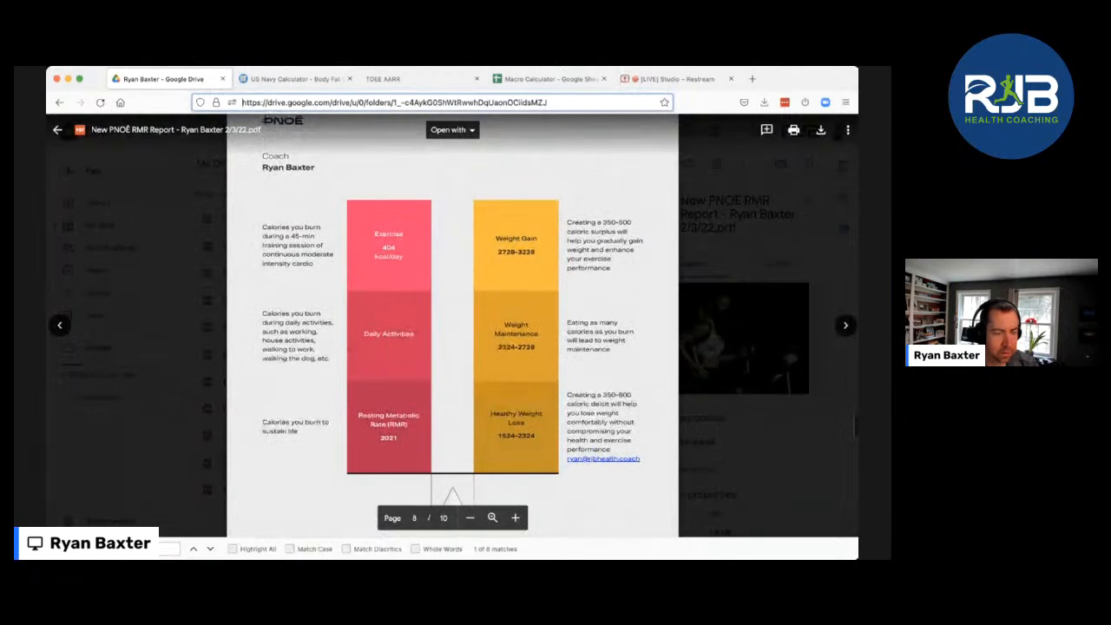
scroll(452, 330, down, 2)
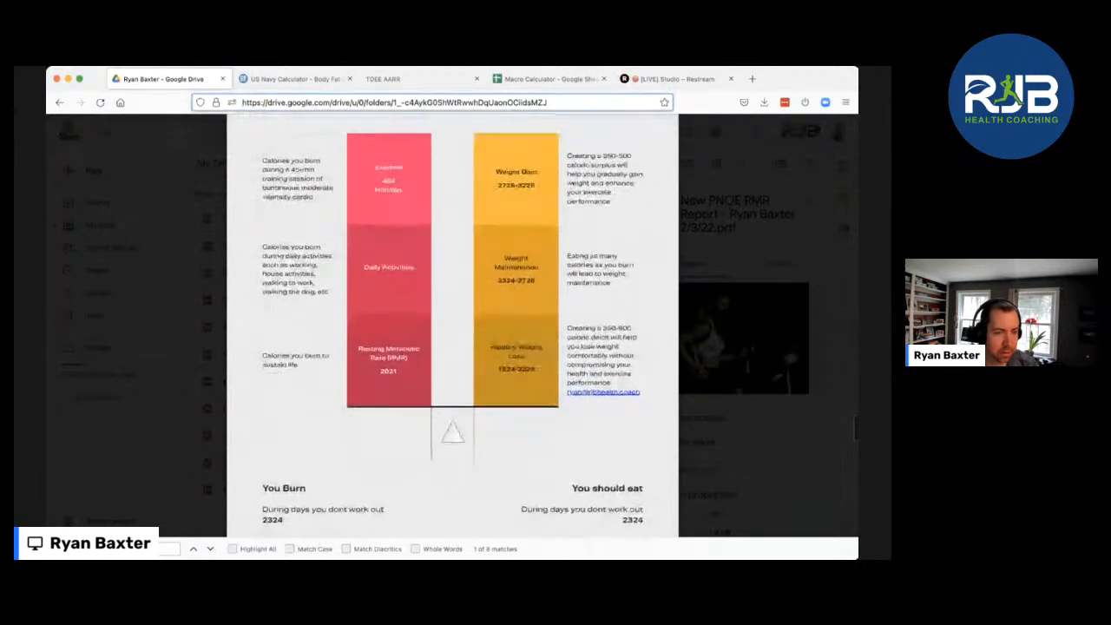
scroll(452, 330, up, 1)
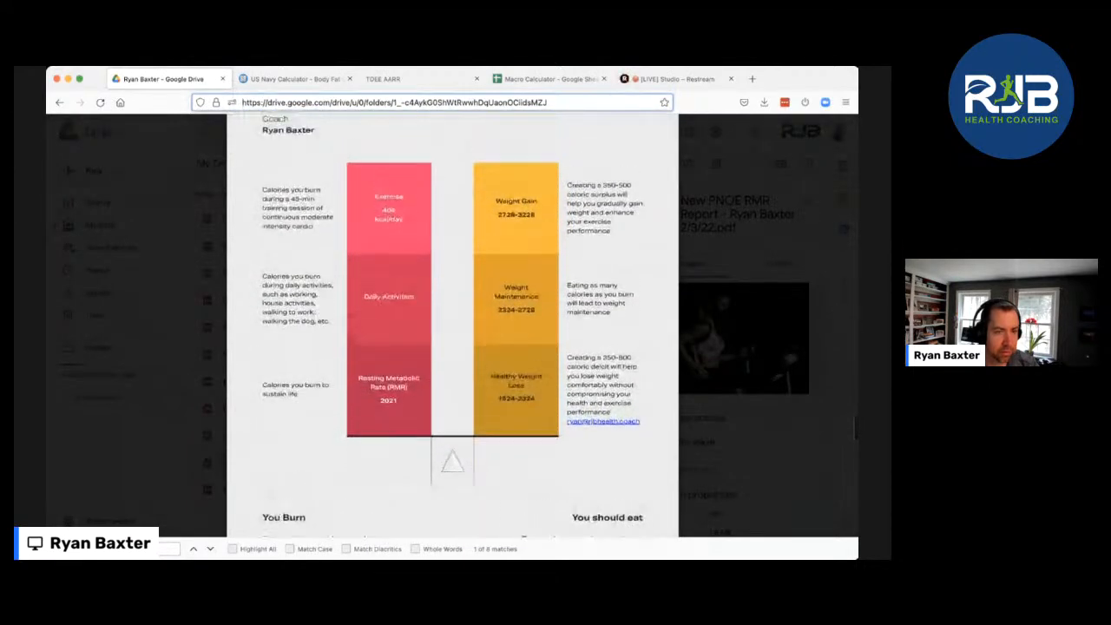
scroll(451, 330, down, 1)
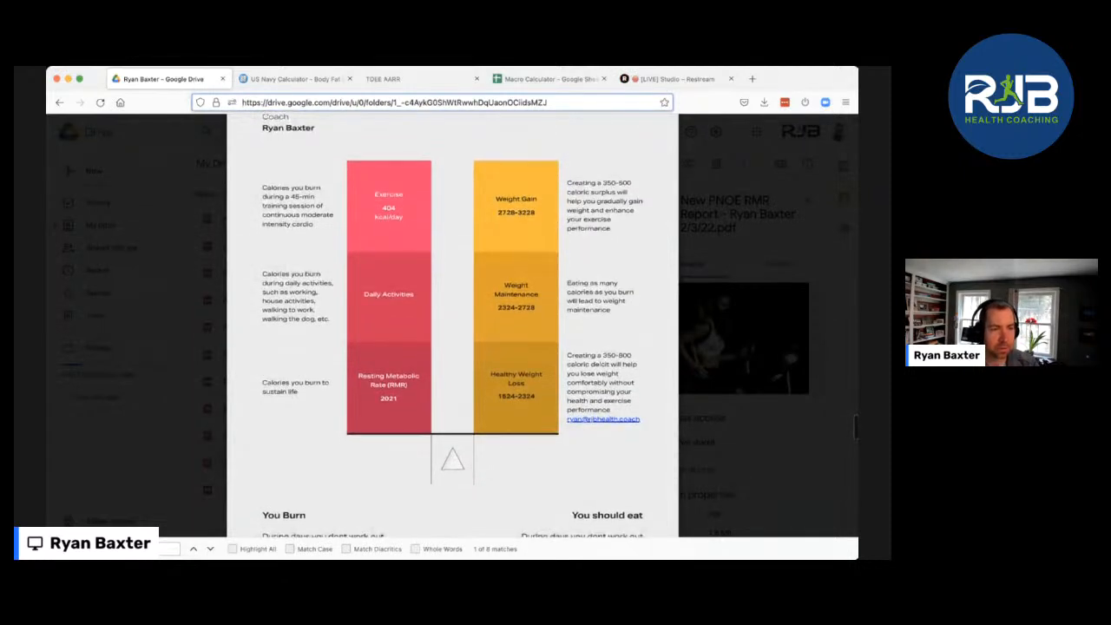
scroll(452, 330, down, 1)
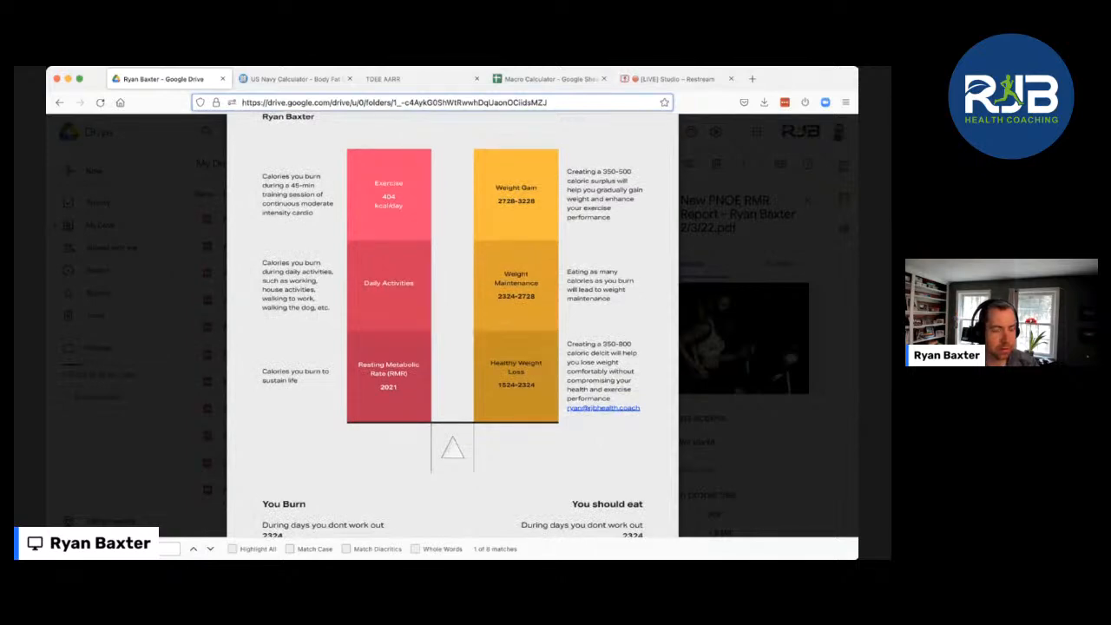
scroll(452, 330, up, 1)
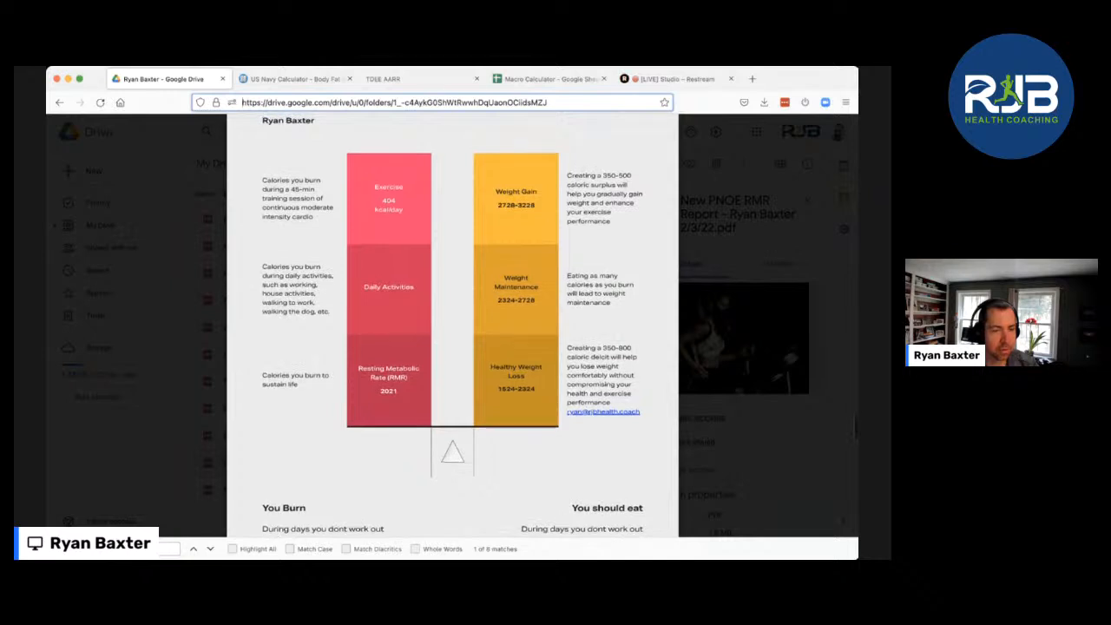
scroll(452, 330, down, 1)
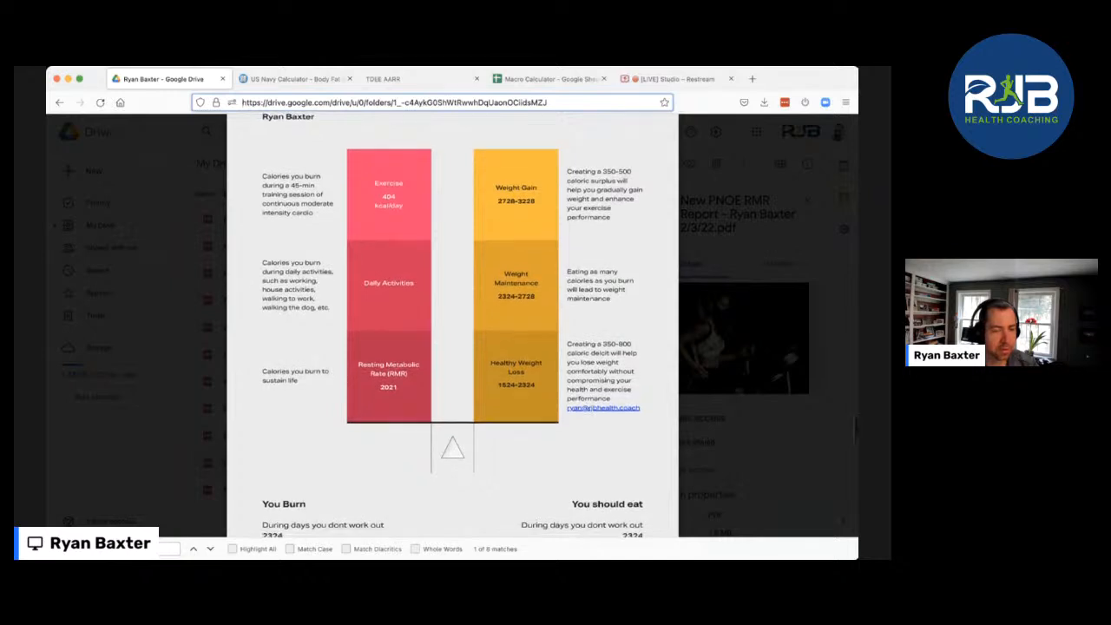
scroll(451, 330, down, 1)
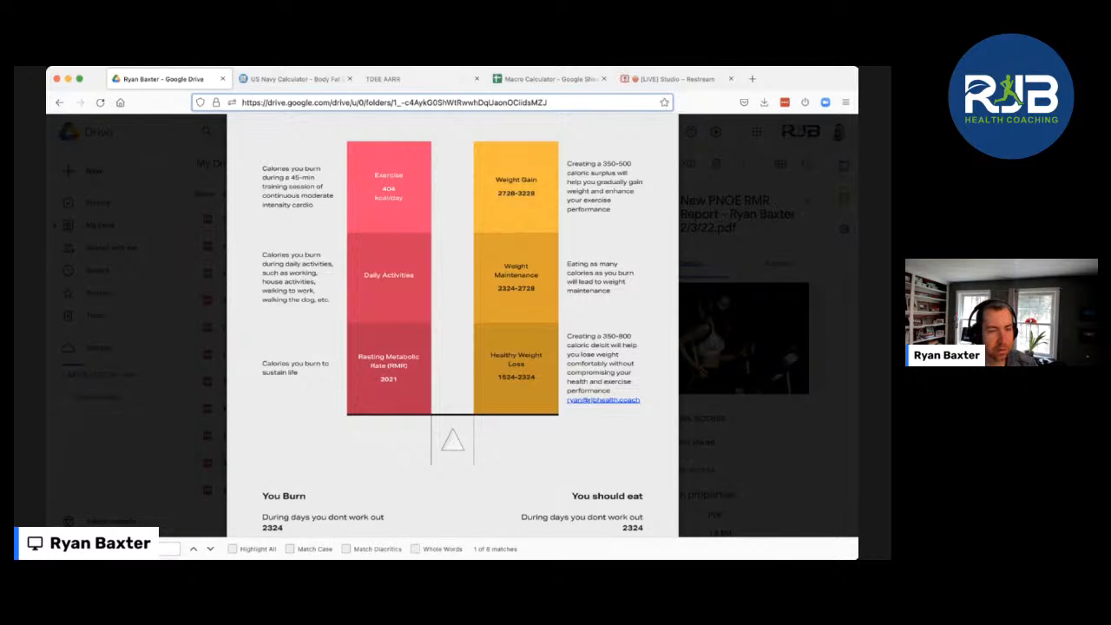
scroll(452, 330, down, 1)
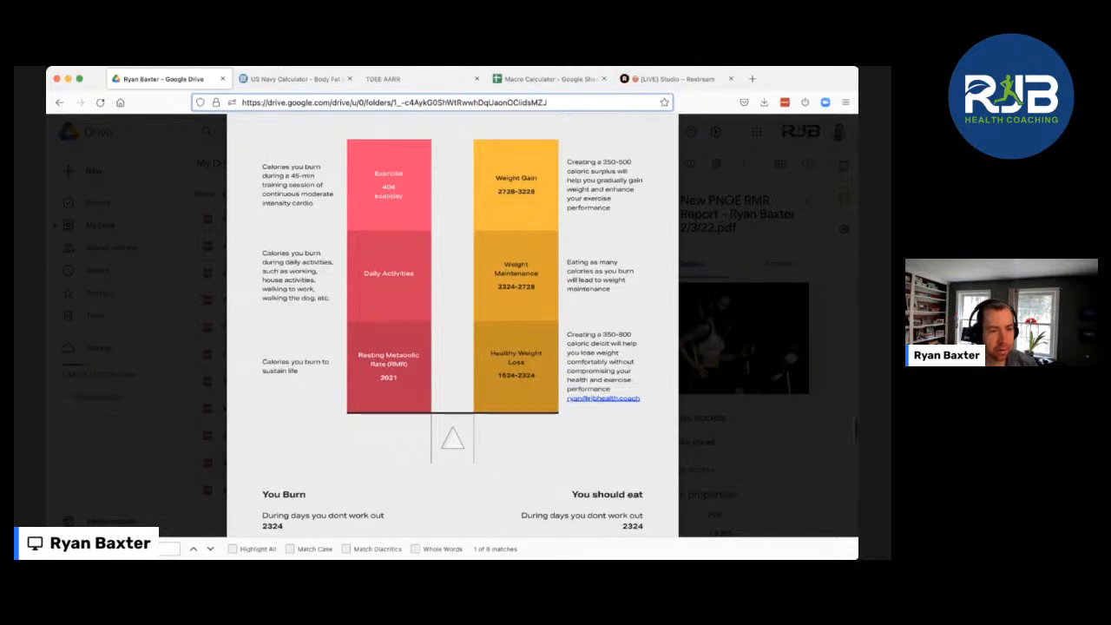
Read the "You Burn" and "You should eat" figures for workout and non-workout days beneath the chart
scroll(452, 330, down, 2)
scroll(451, 330, down, 4)
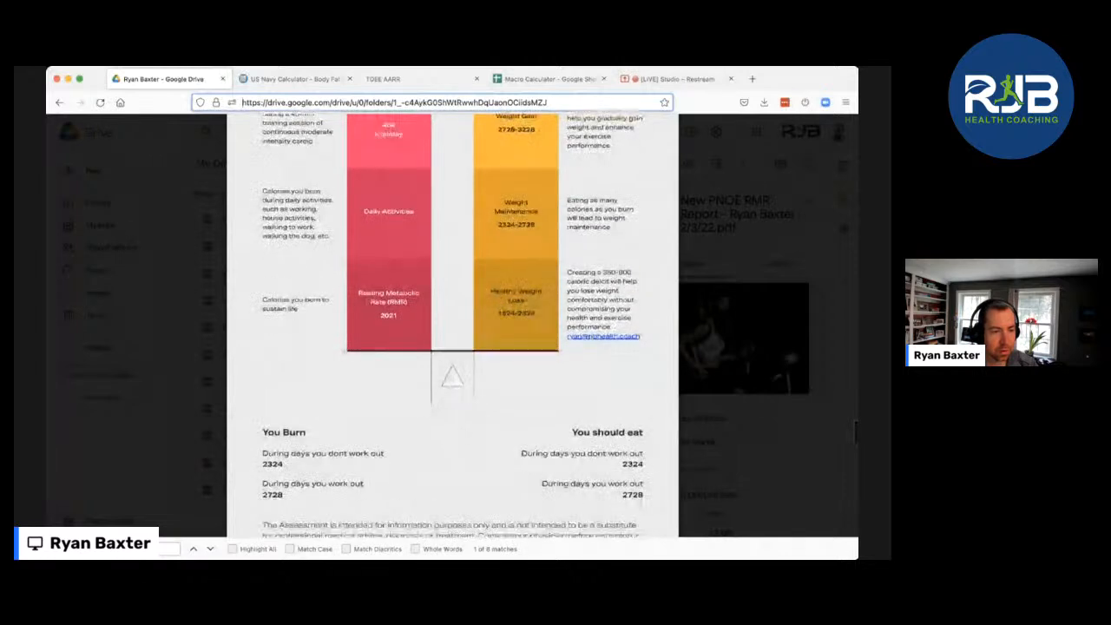
scroll(451, 330, down, 5)
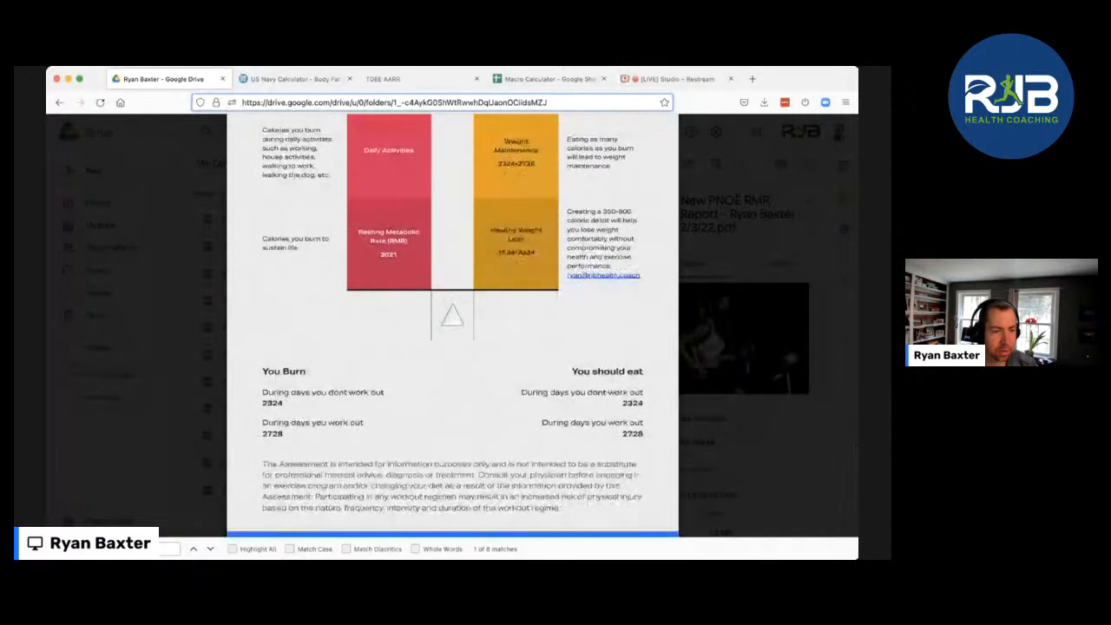
scroll(452, 330, up, 1)
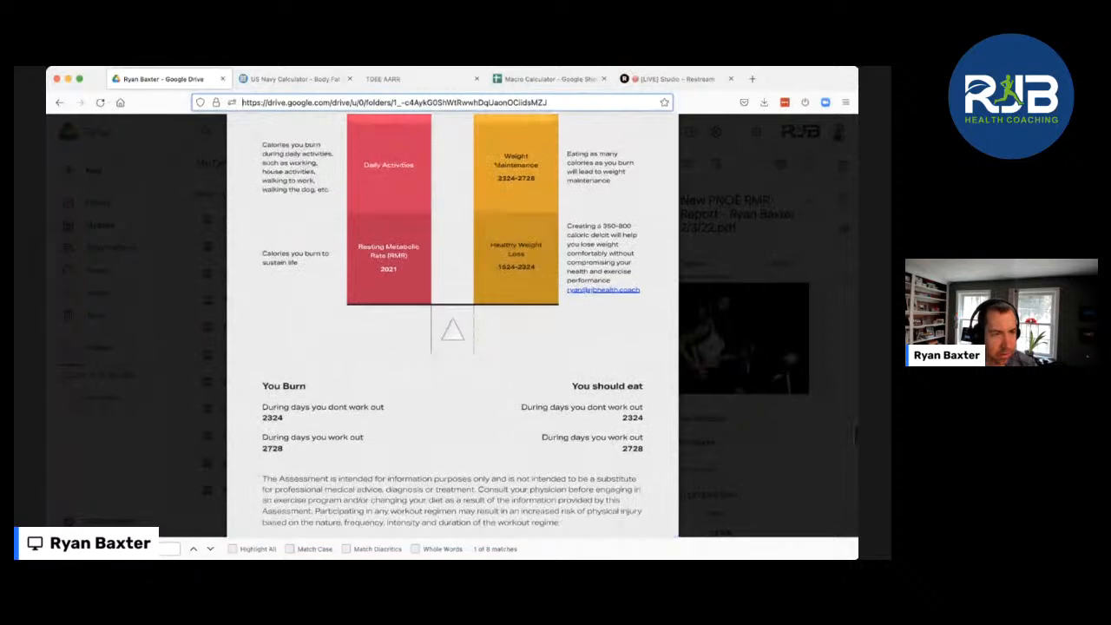
scroll(452, 330, up, 6)
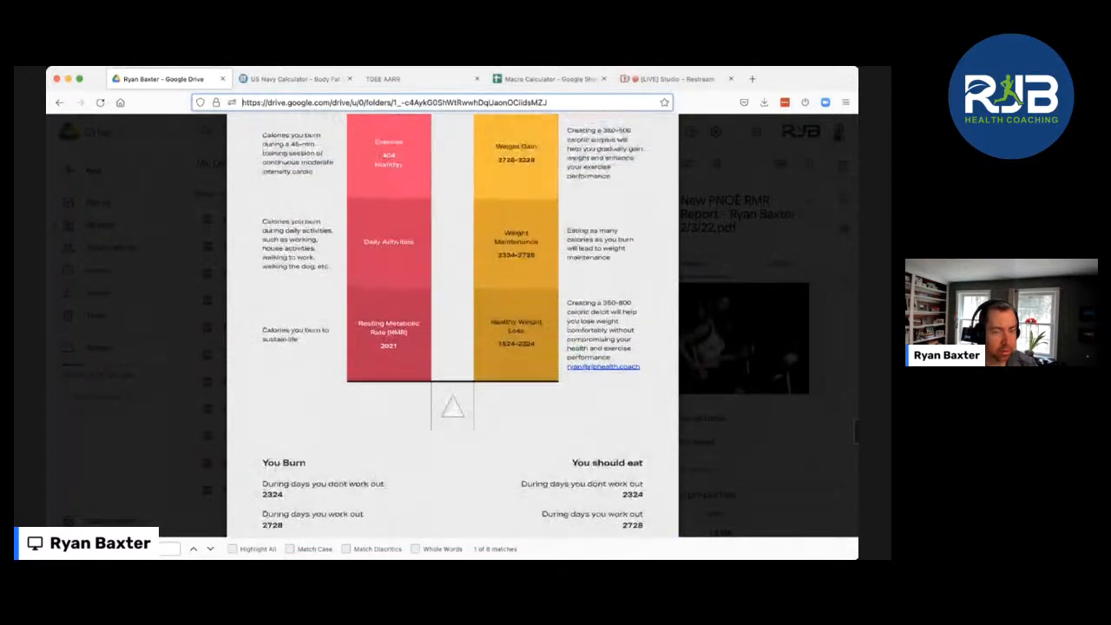
scroll(452, 330, up, 1)
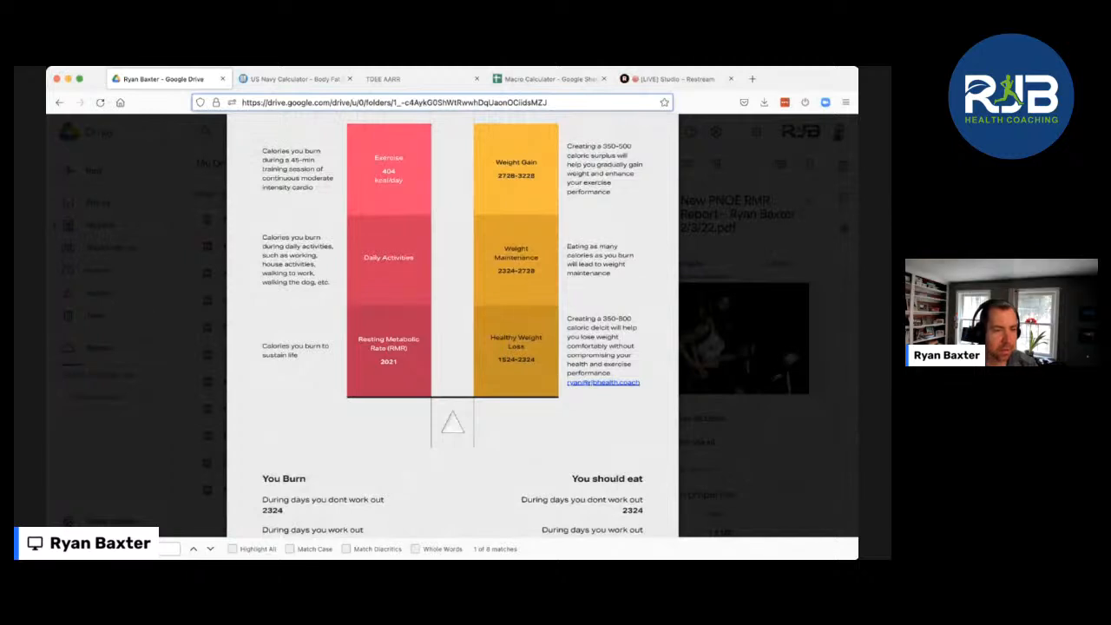
scroll(451, 330, up, 1)
scroll(452, 330, down, 1)
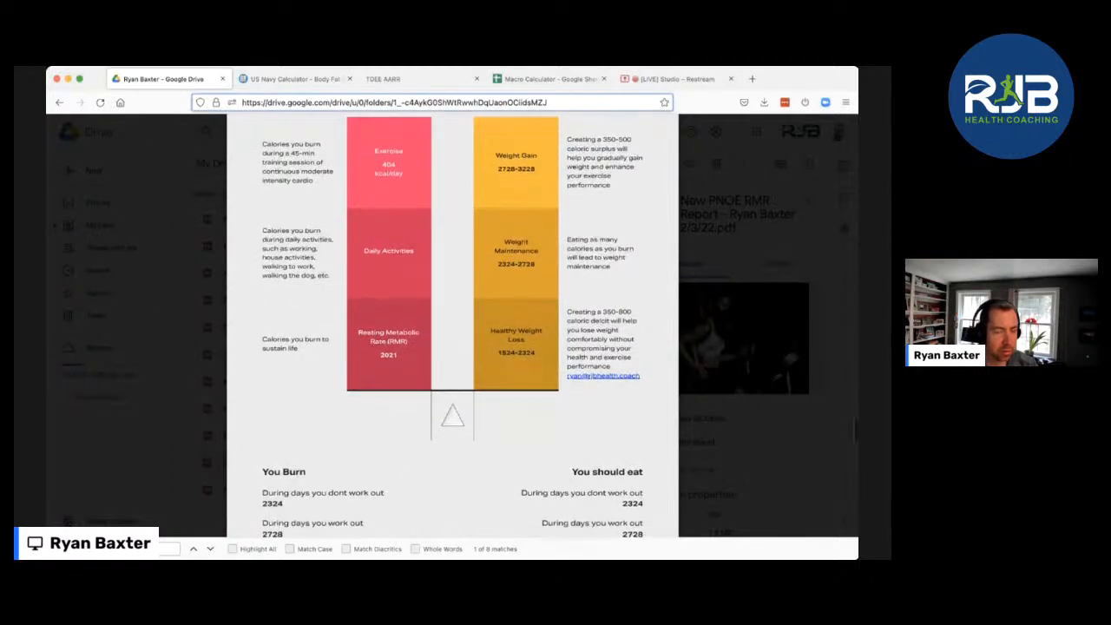
scroll(451, 330, down, 3)
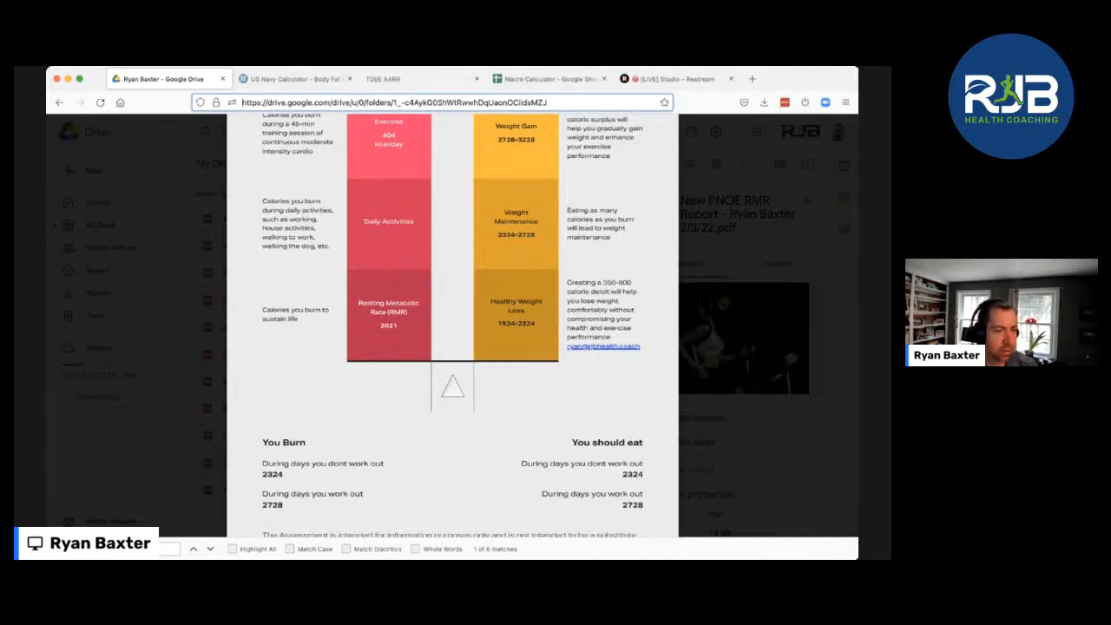
scroll(452, 330, up, 1)
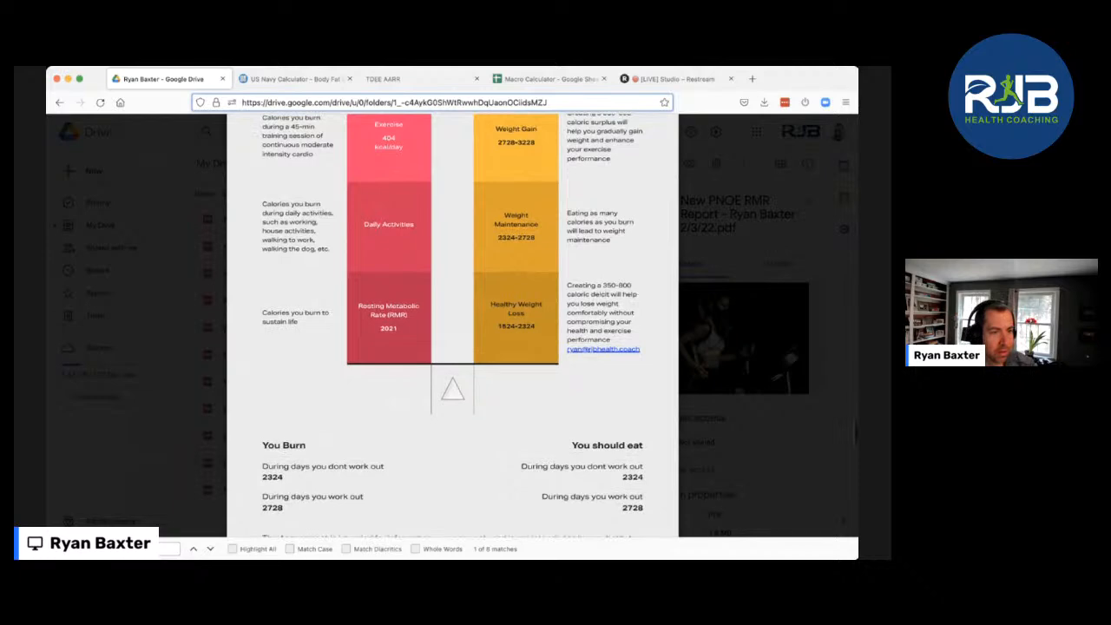
Compare the report's weight gain, maintenance and healthy weight loss ranges with the daily calorie burn figures
scroll(451, 330, up, 2)
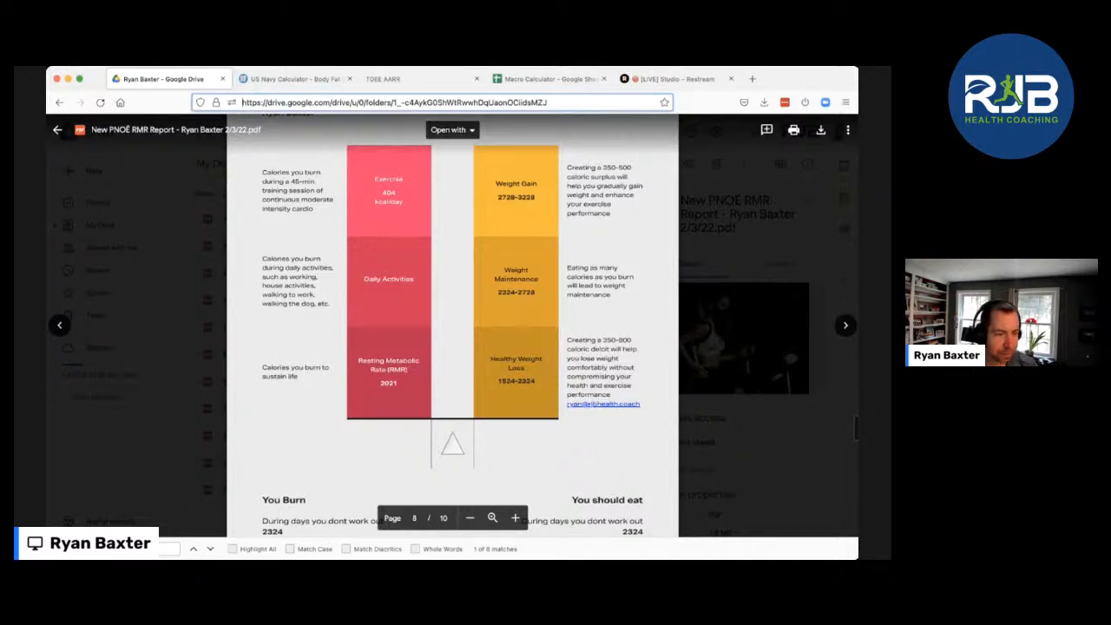
scroll(453, 326, down, 2)
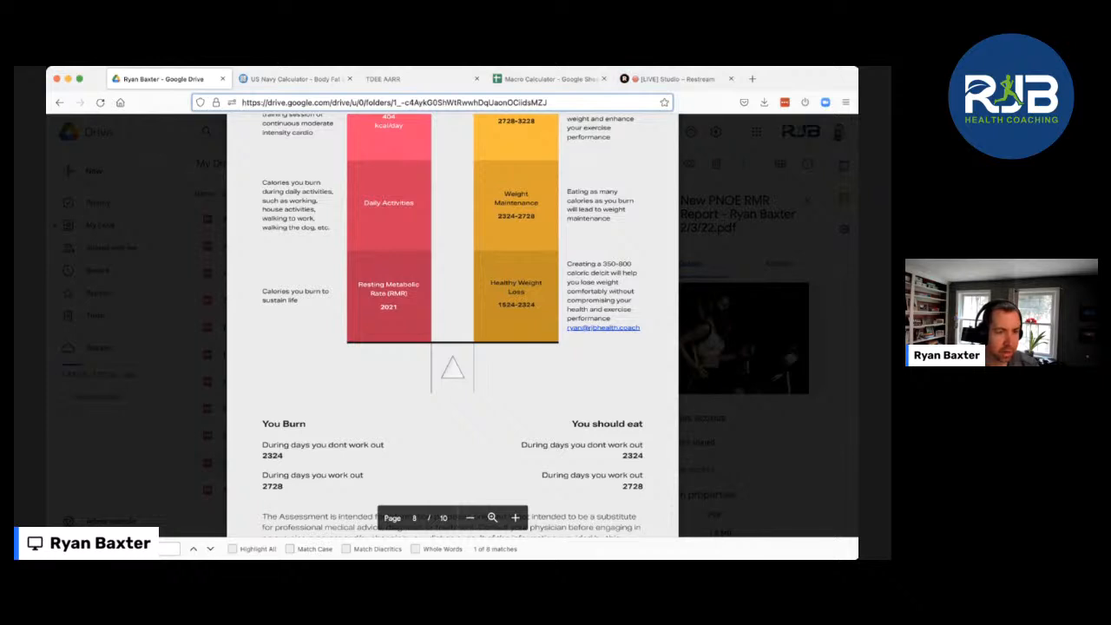
scroll(452, 326, up, 3)
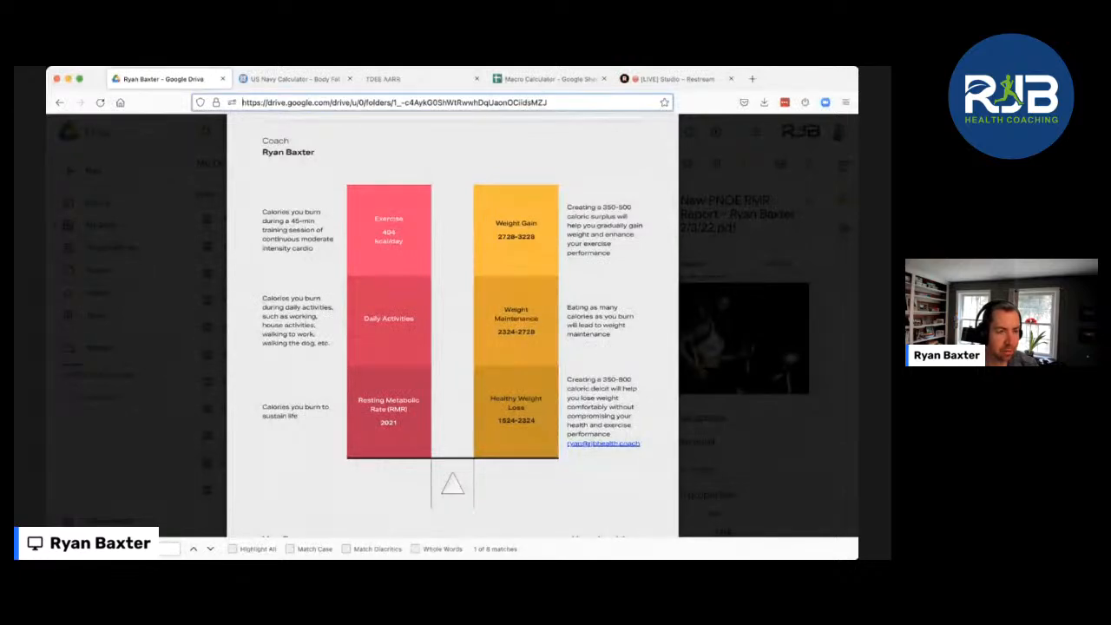
scroll(452, 326, down, 2)
scroll(453, 325, up, 1)
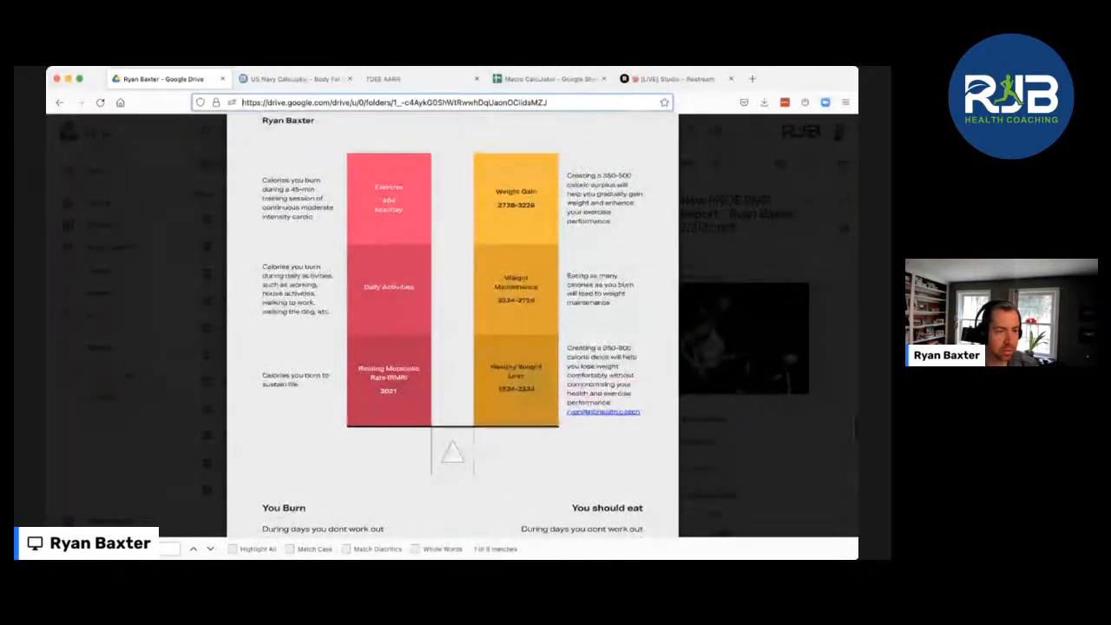
scroll(453, 325, down, 1)
scroll(453, 326, down, 1)
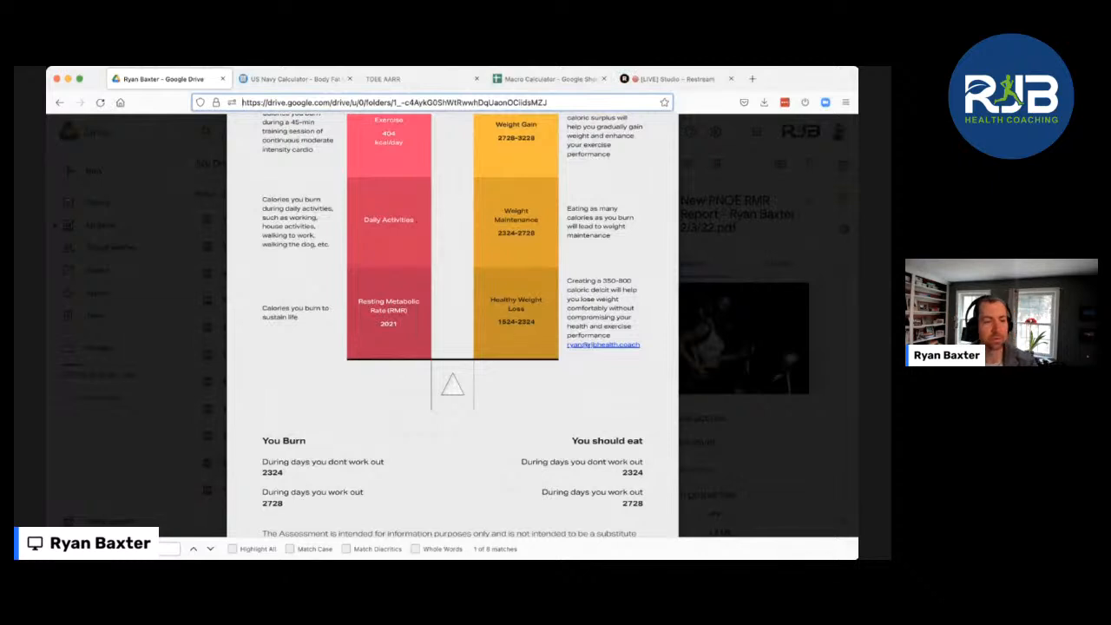
scroll(452, 324, down, 1)
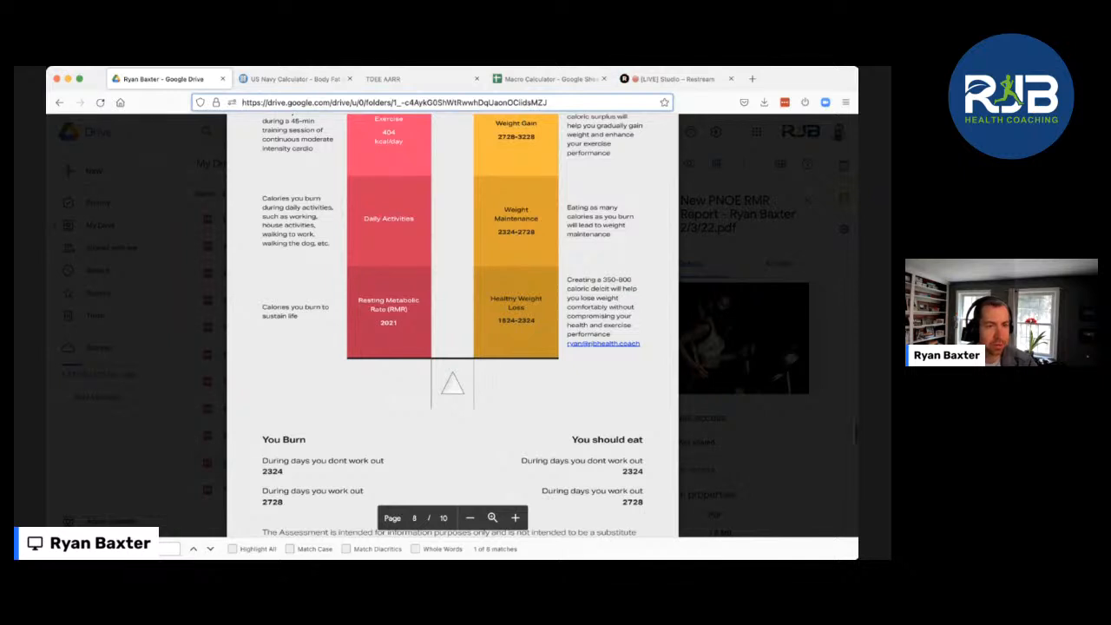
scroll(453, 325, up, 1)
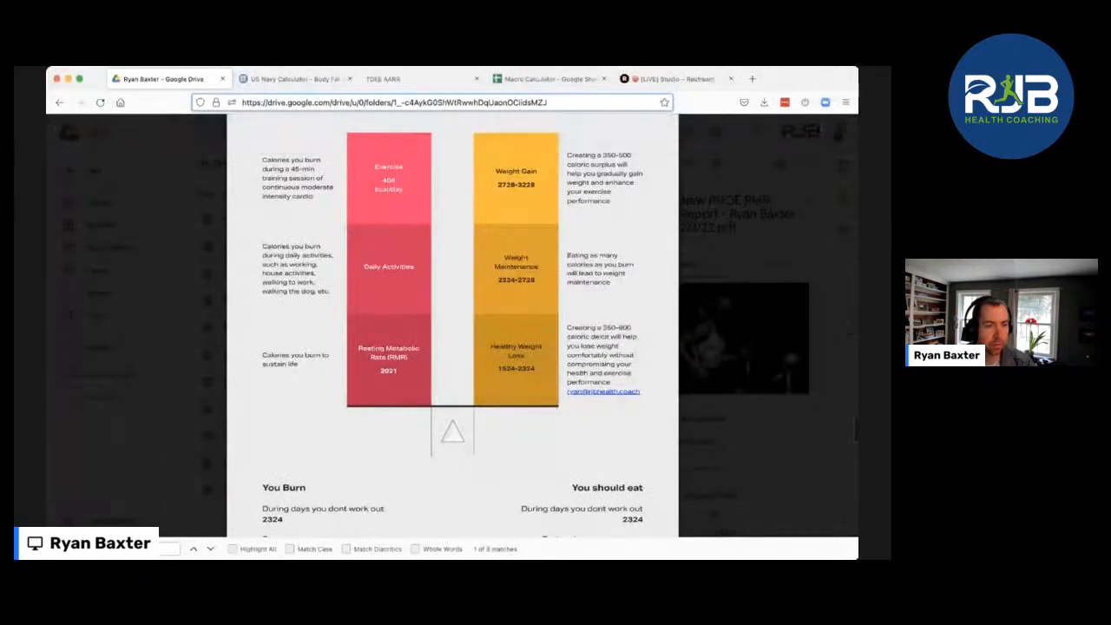
scroll(452, 324, up, 1)
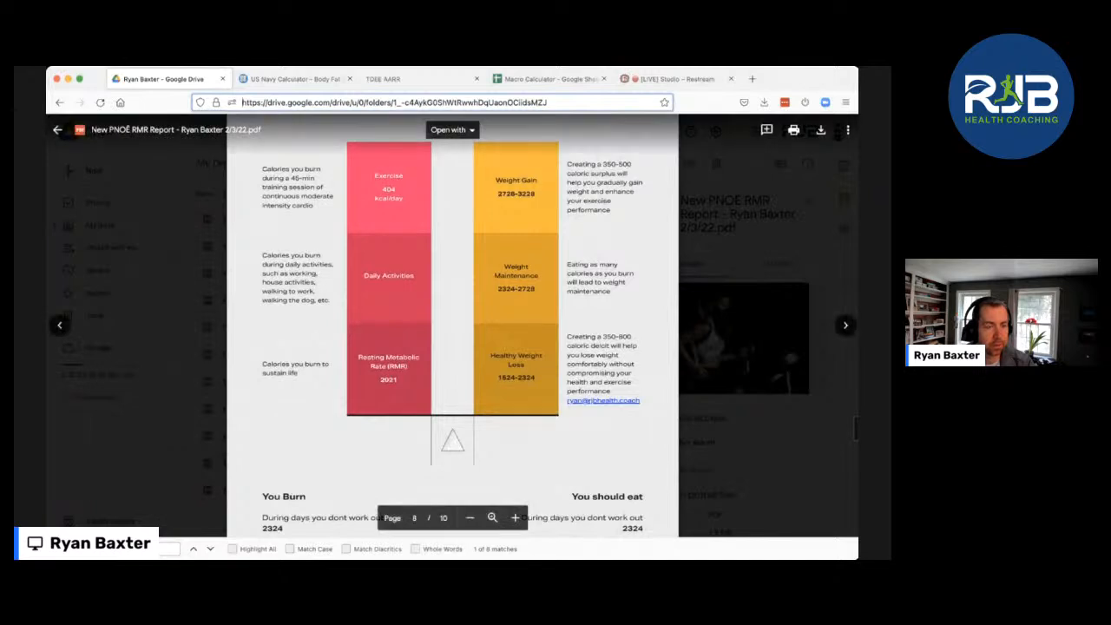
Switch to the Ultimate TDEE Calculator and examine its input form, How Does It Work section and RMR equations
click(408, 78)
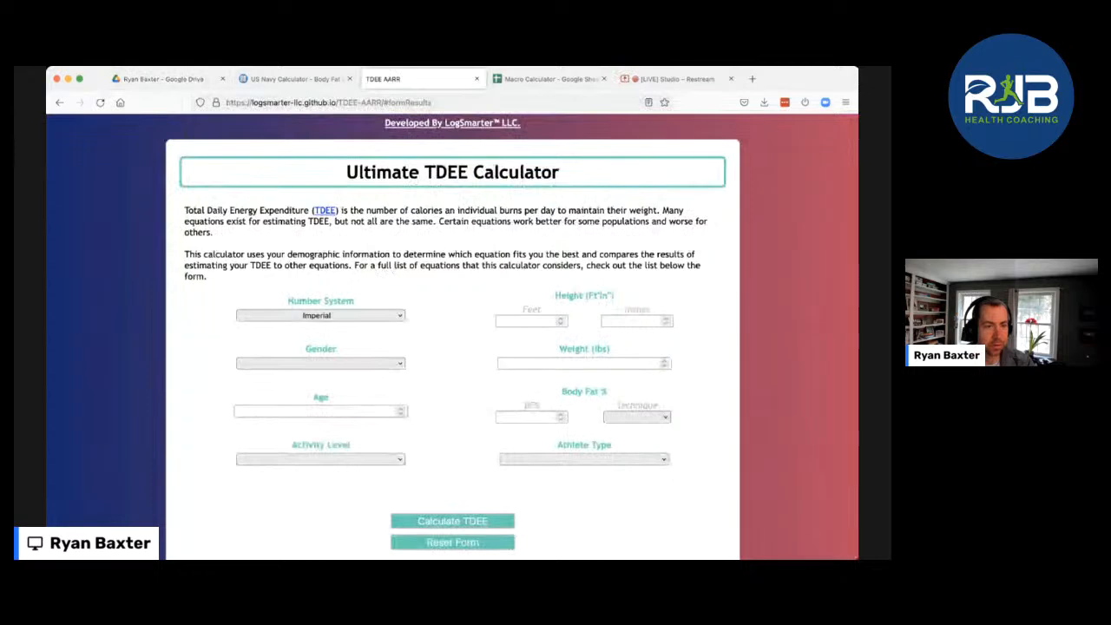
scroll(452, 347, down, 2)
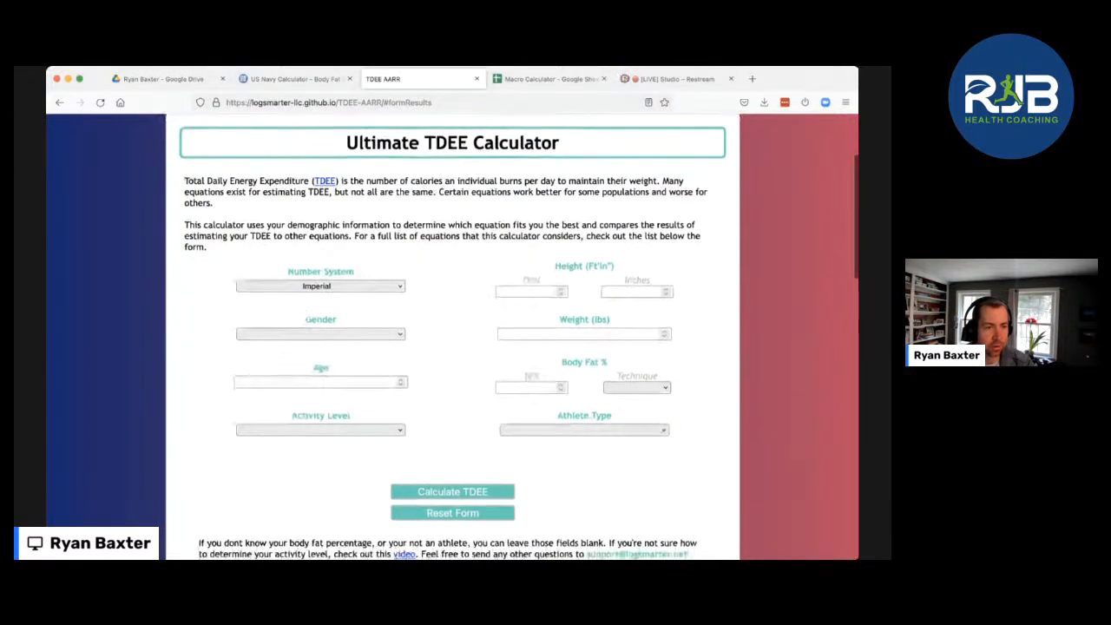
scroll(453, 348, up, 1)
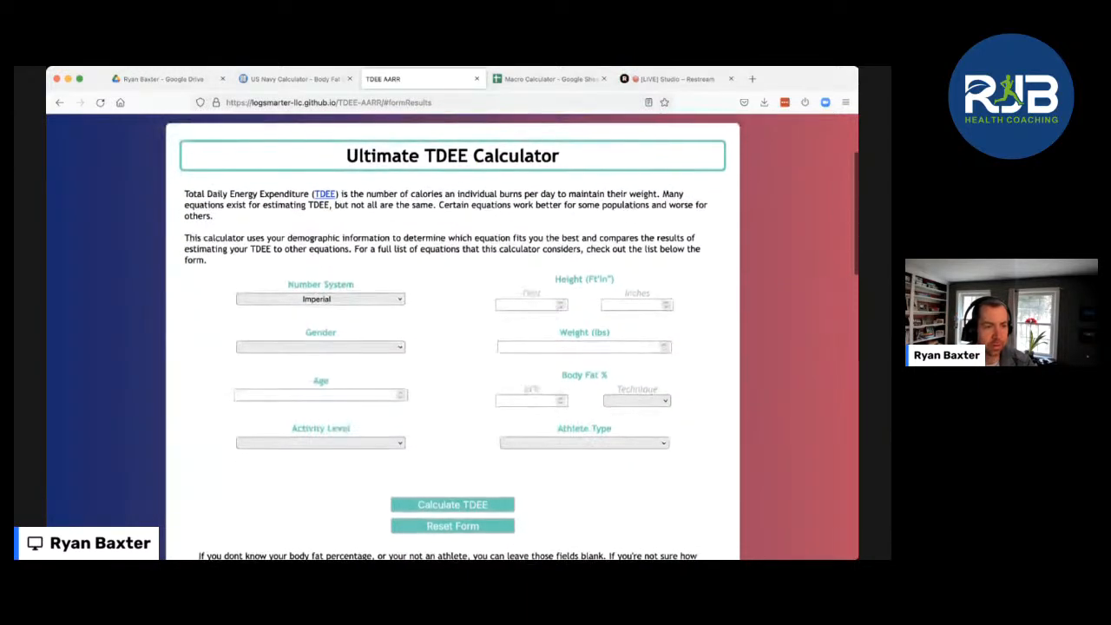
scroll(452, 347, down, 2)
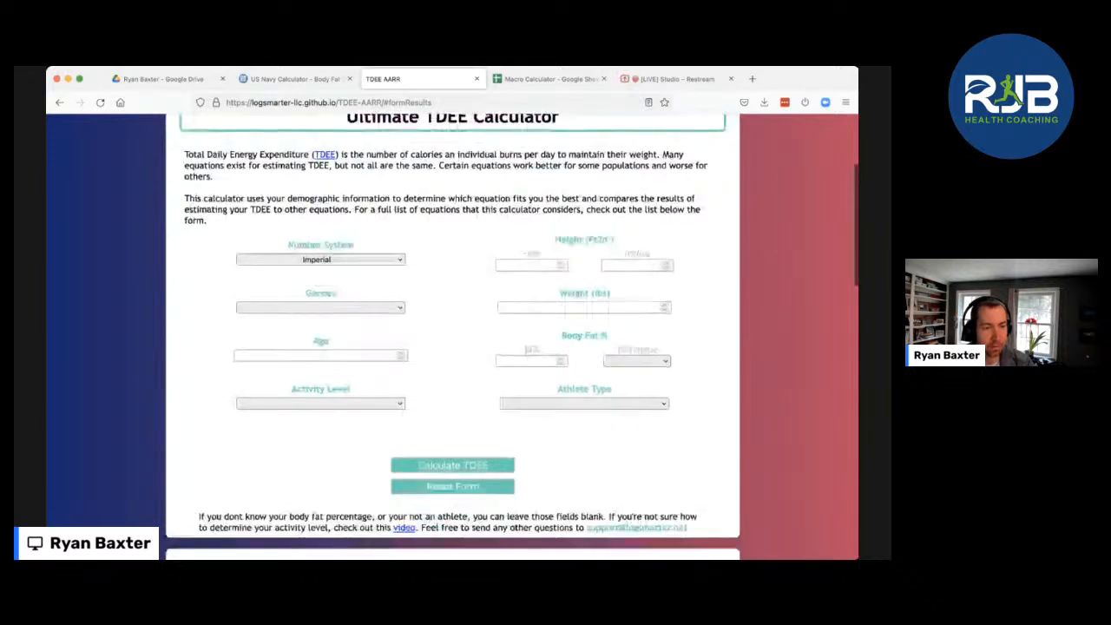
scroll(452, 347, down, 4)
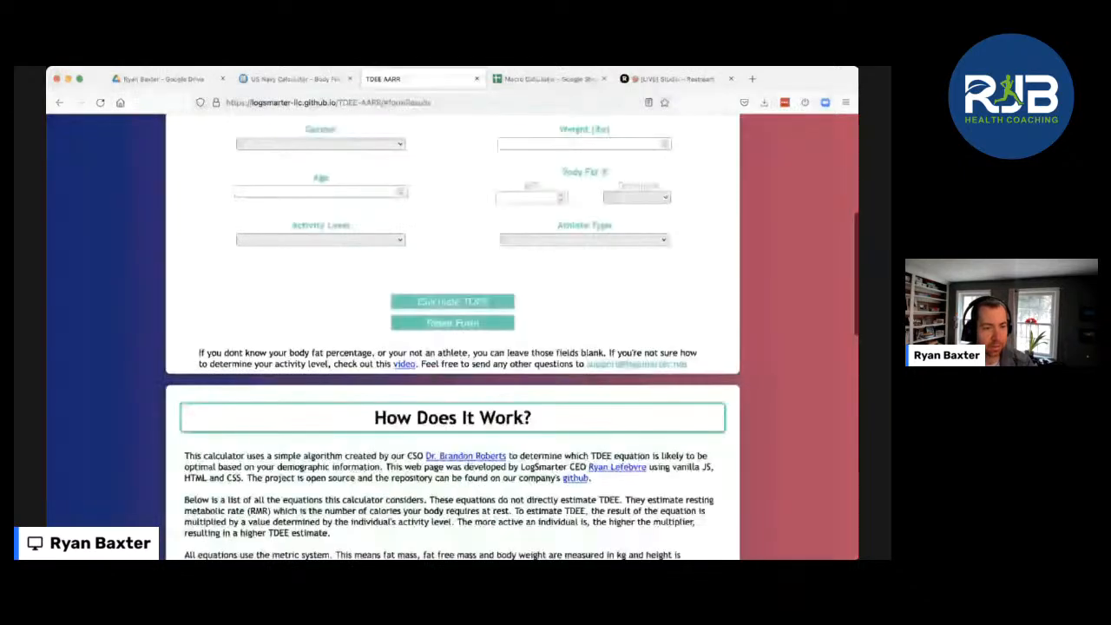
scroll(452, 347, down, 1)
scroll(452, 347, down, 6)
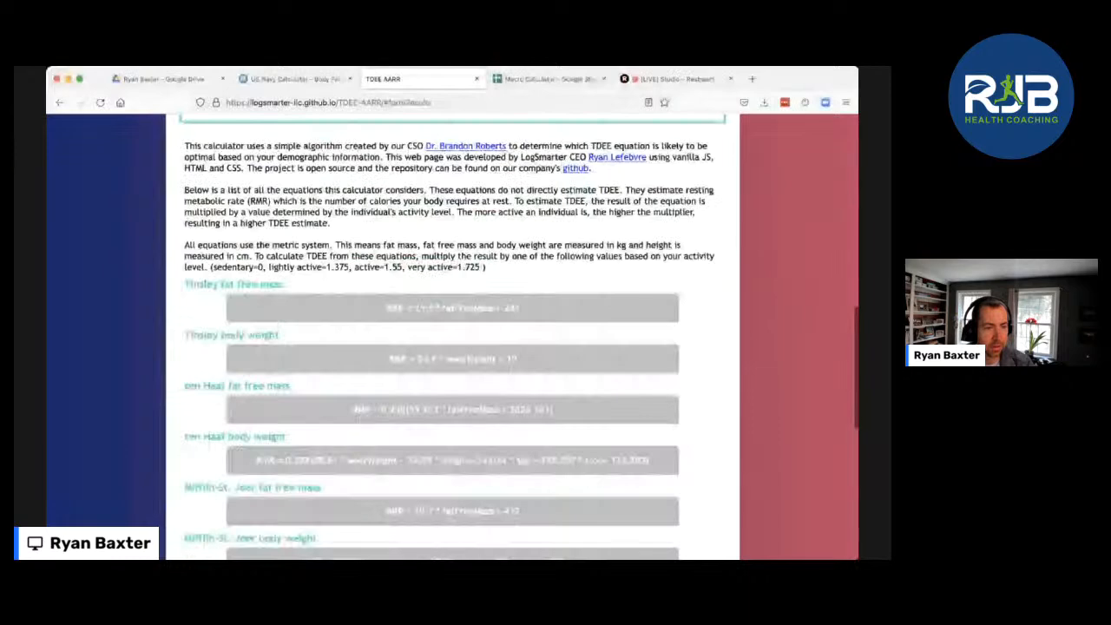
scroll(453, 348, down, 3)
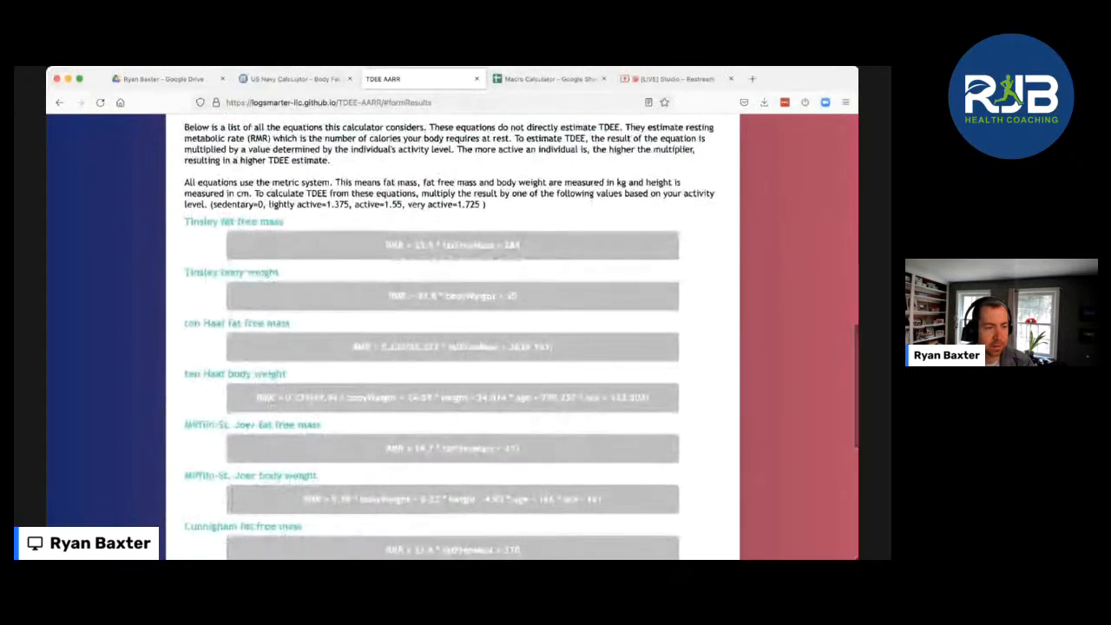
scroll(453, 347, down, 3)
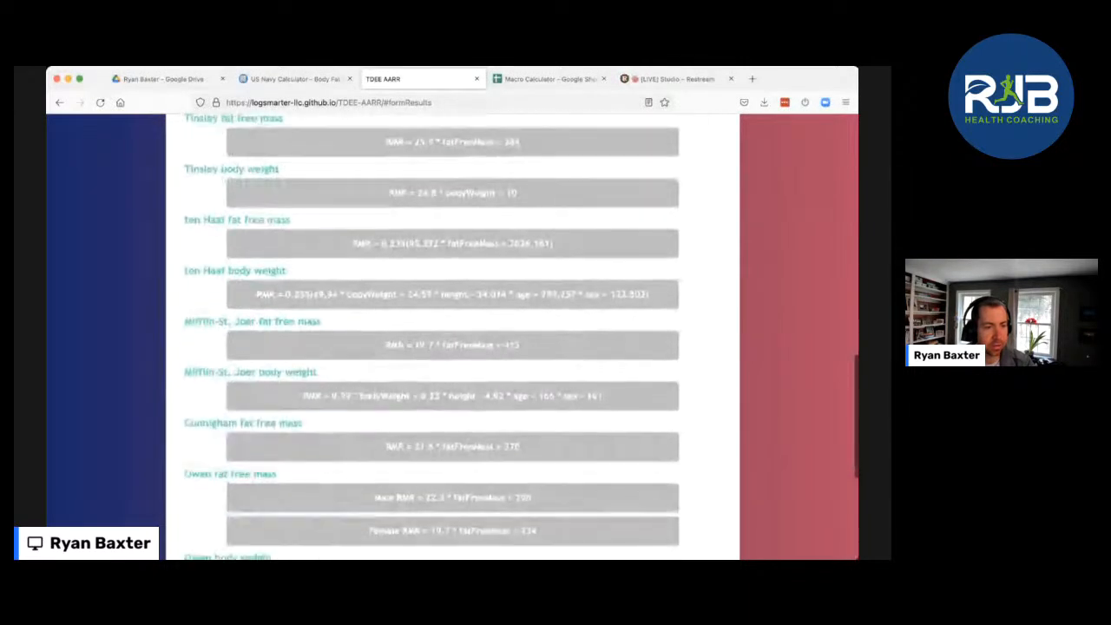
scroll(452, 348, down, 3)
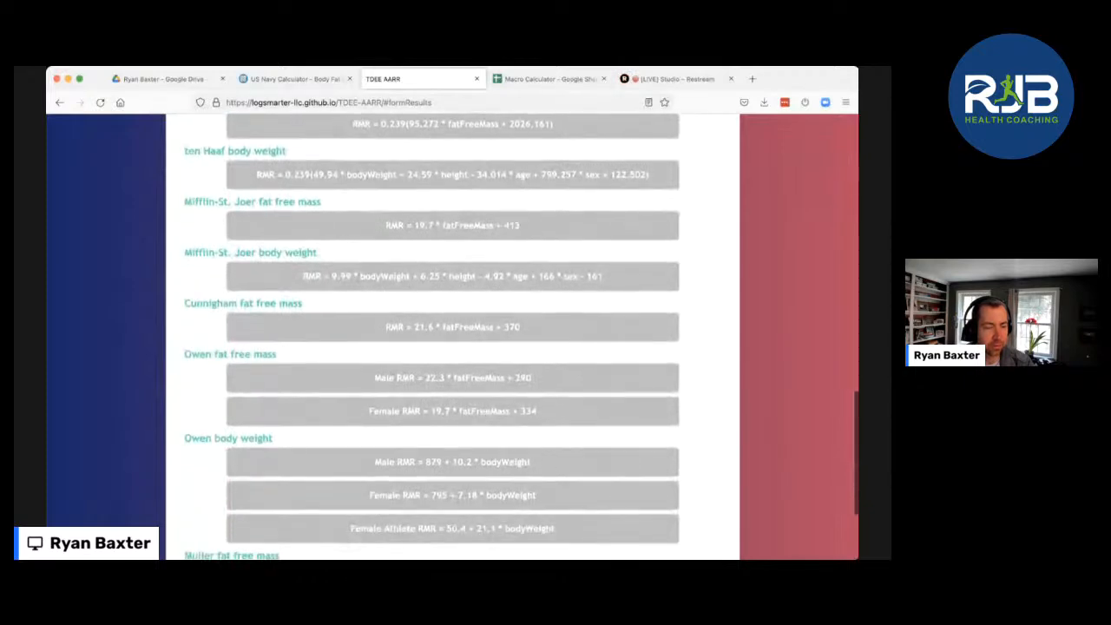
Review the full list of RMR equations and the activity-level multipliers, and return to the calculator's input form
scroll(453, 347, down, 3)
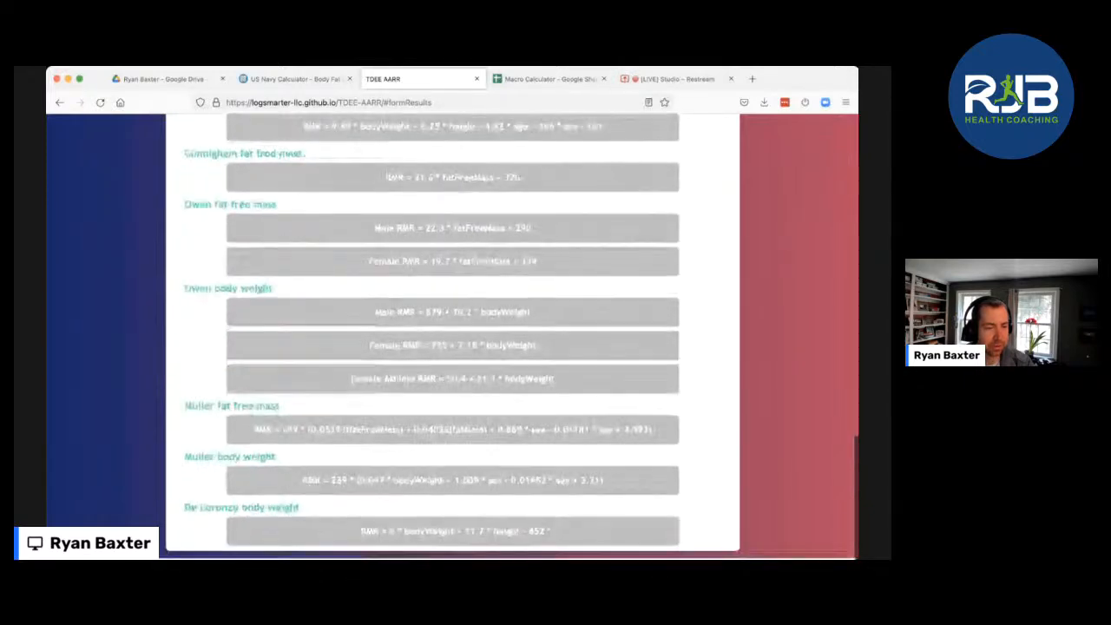
scroll(453, 337, up, 9)
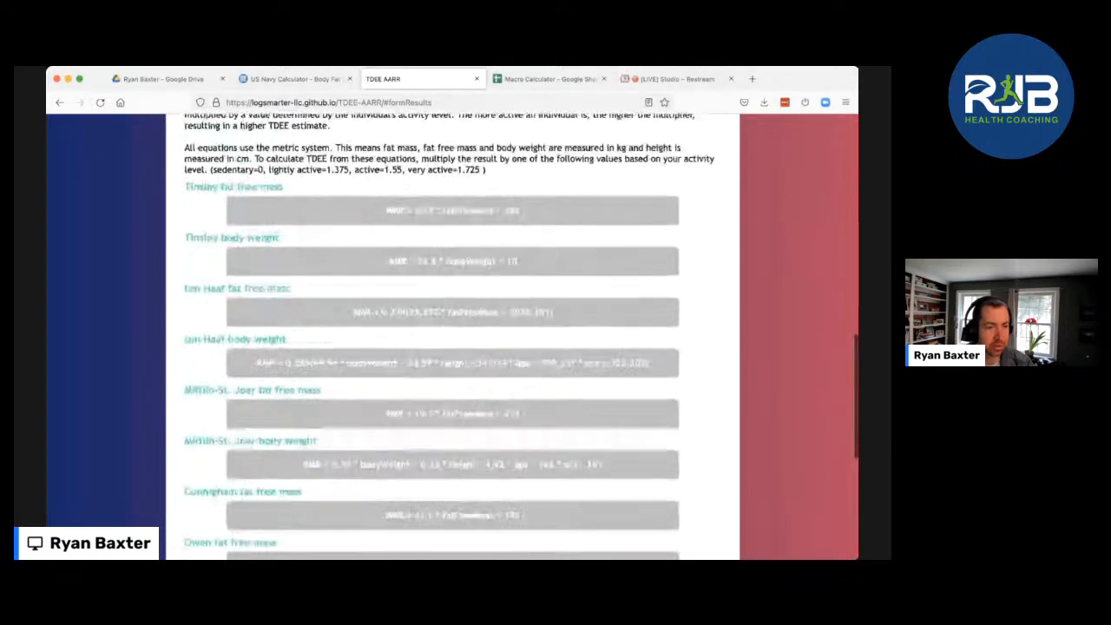
scroll(452, 337, down, 7)
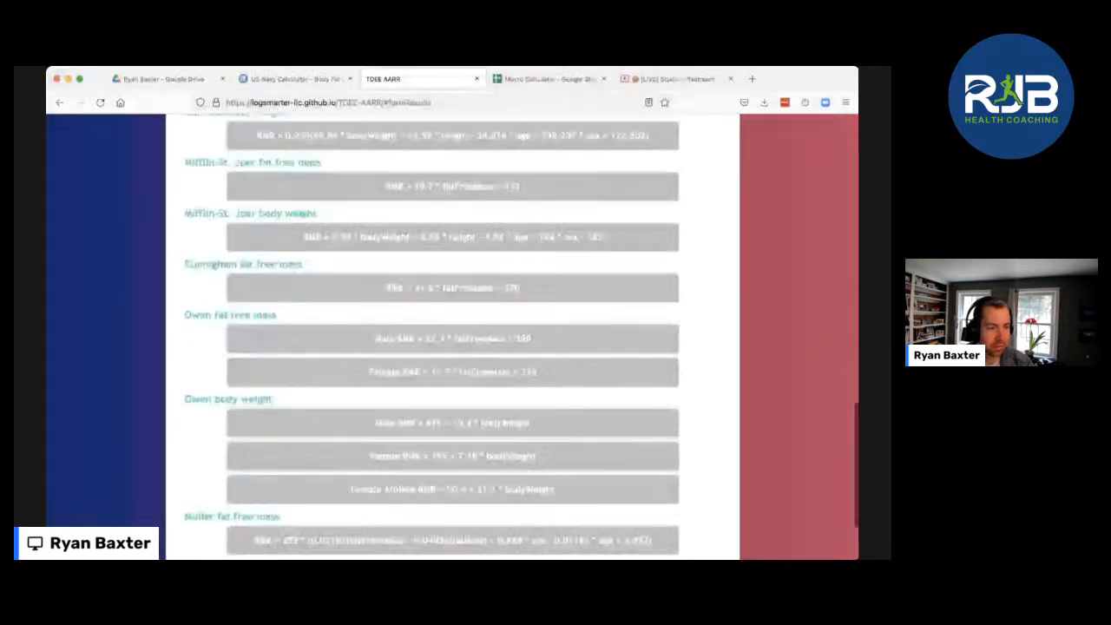
scroll(453, 337, up, 15)
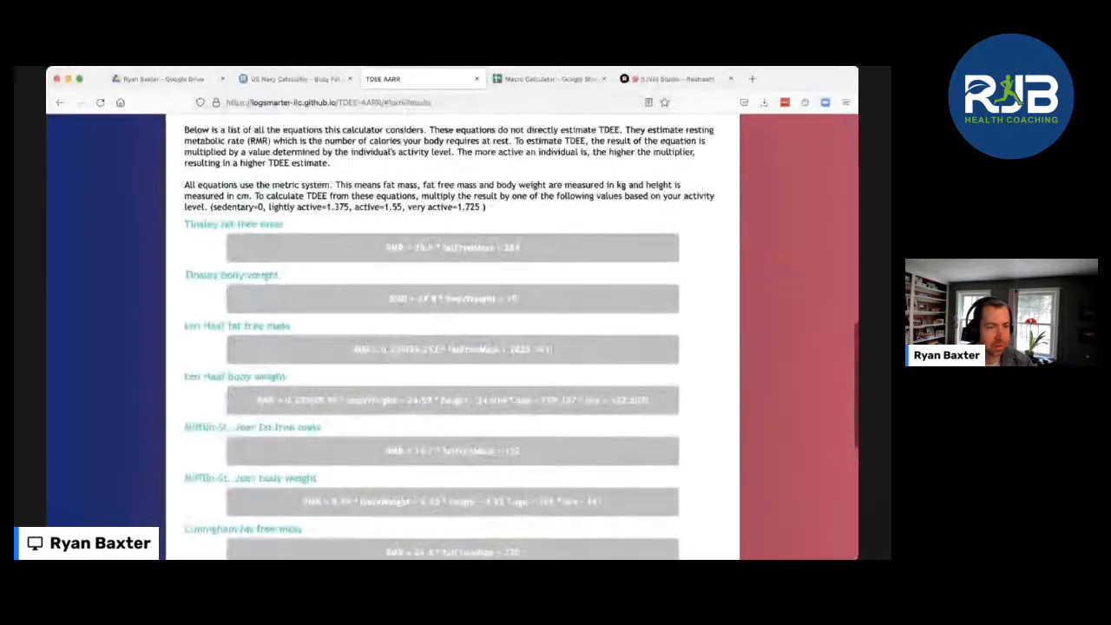
scroll(452, 339, up, 3)
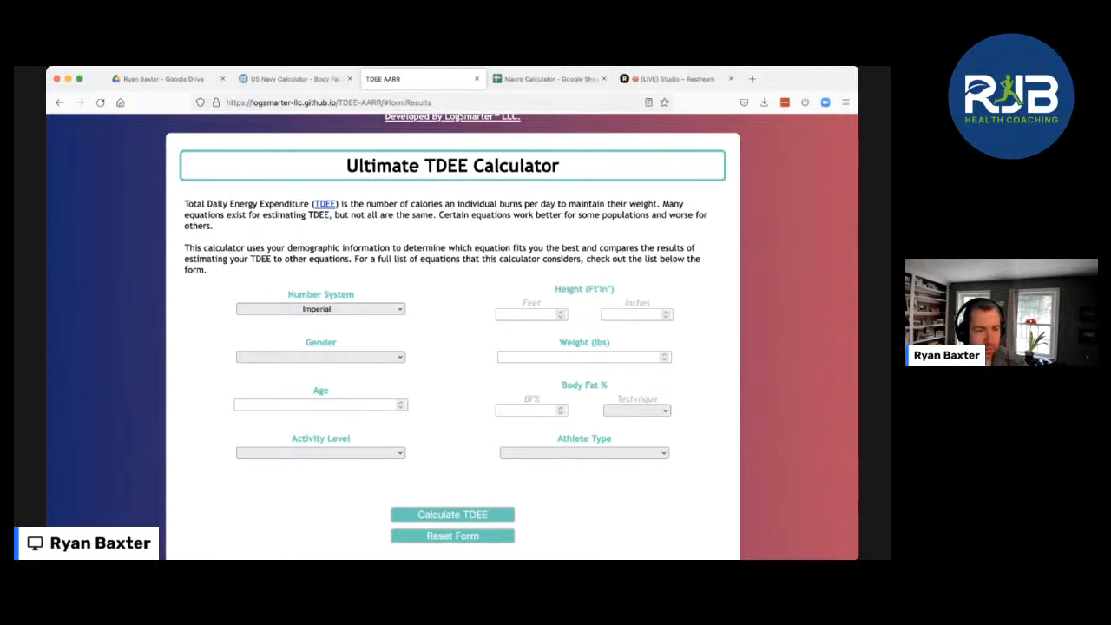
Enter a height of 5 ft 11 in and set the gender to Male in the TDEE form
click(560, 311)
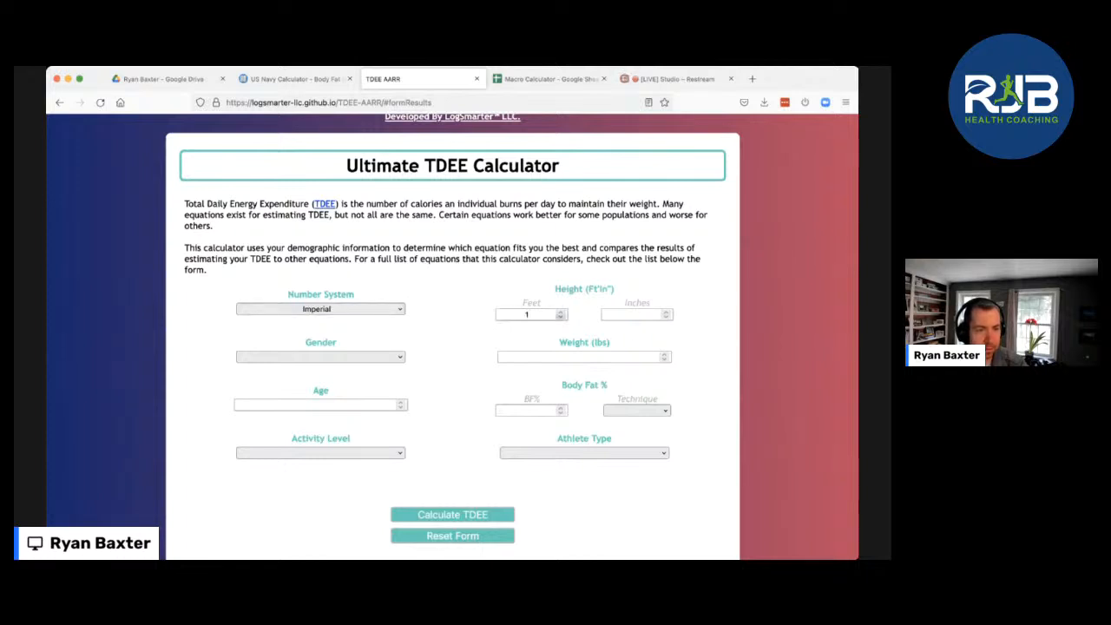
double_click(527, 315)
text(5)
key(Tab)
text(11)
click(320, 357)
click(321, 371)
Enter a weight of 152 lbs and an age of 37 in the TDEE form
click(580, 357)
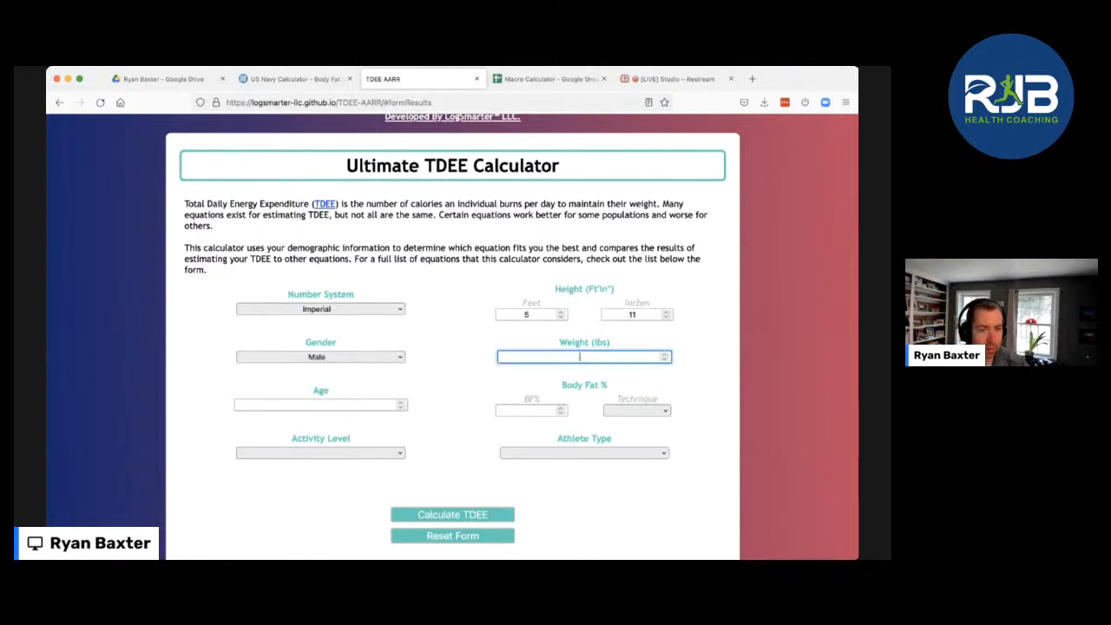
text(152)
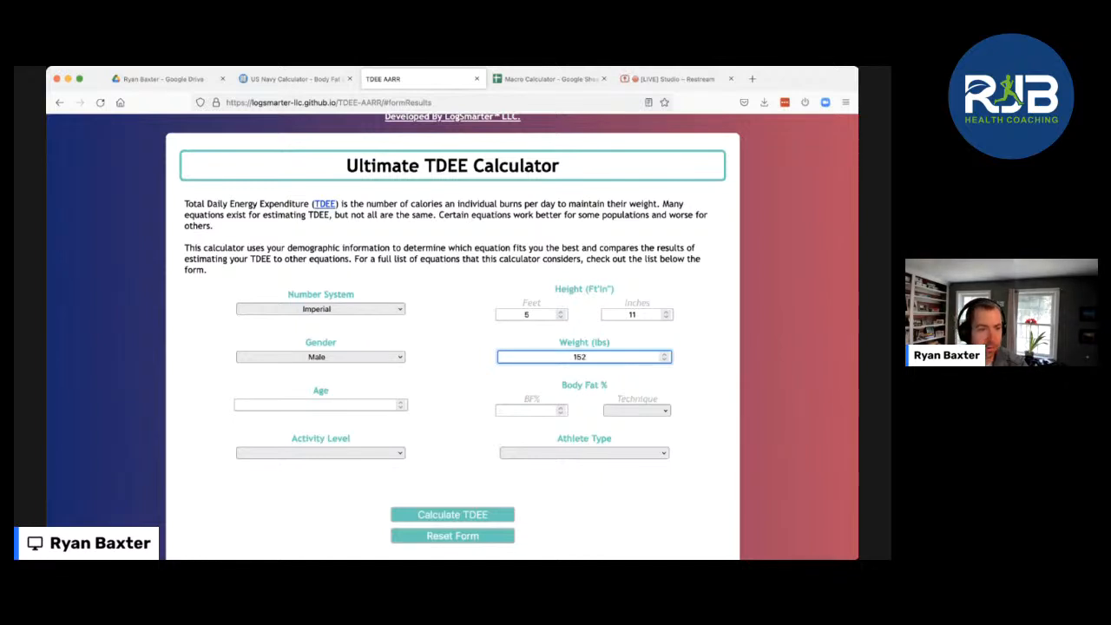
click(315, 405)
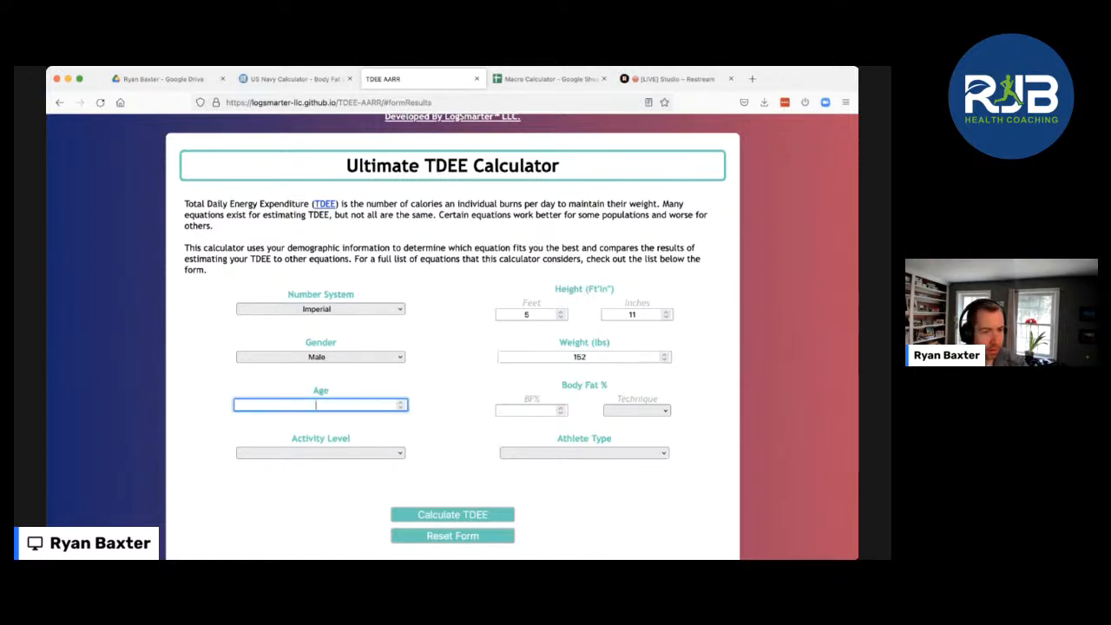
text(37)
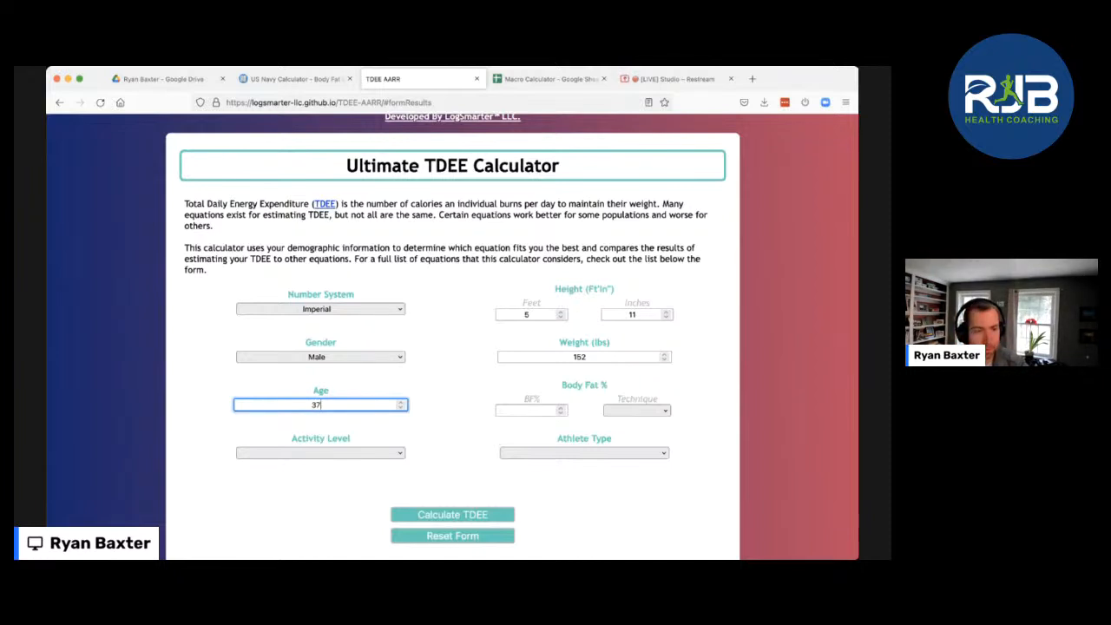
Set the activity level to Active and the athlete type to Sport
click(321, 453)
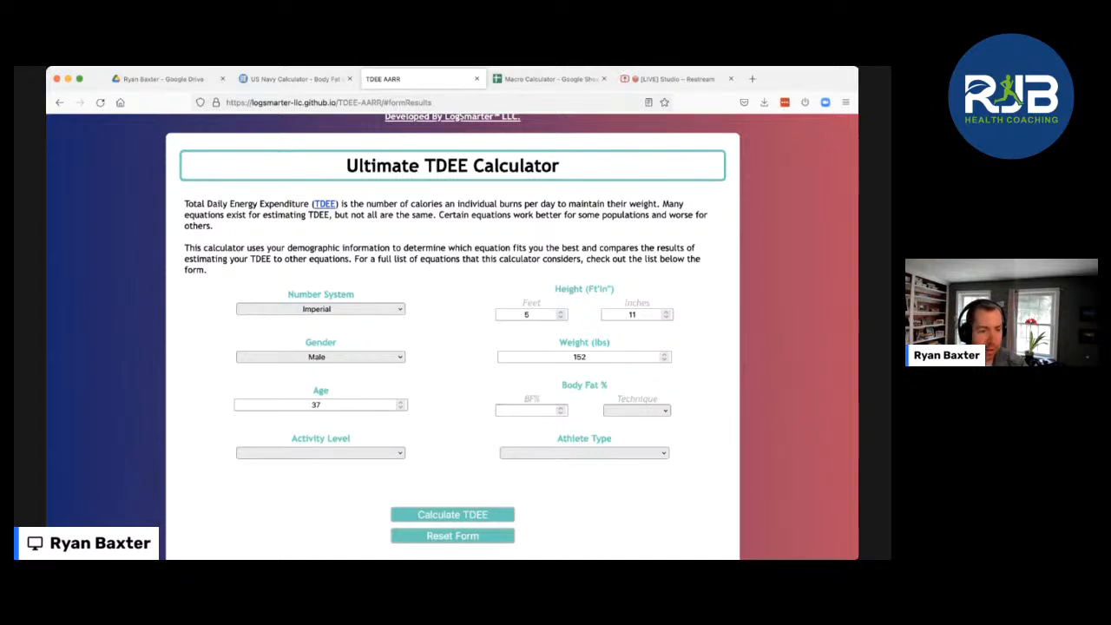
scroll(452, 339, down, 1)
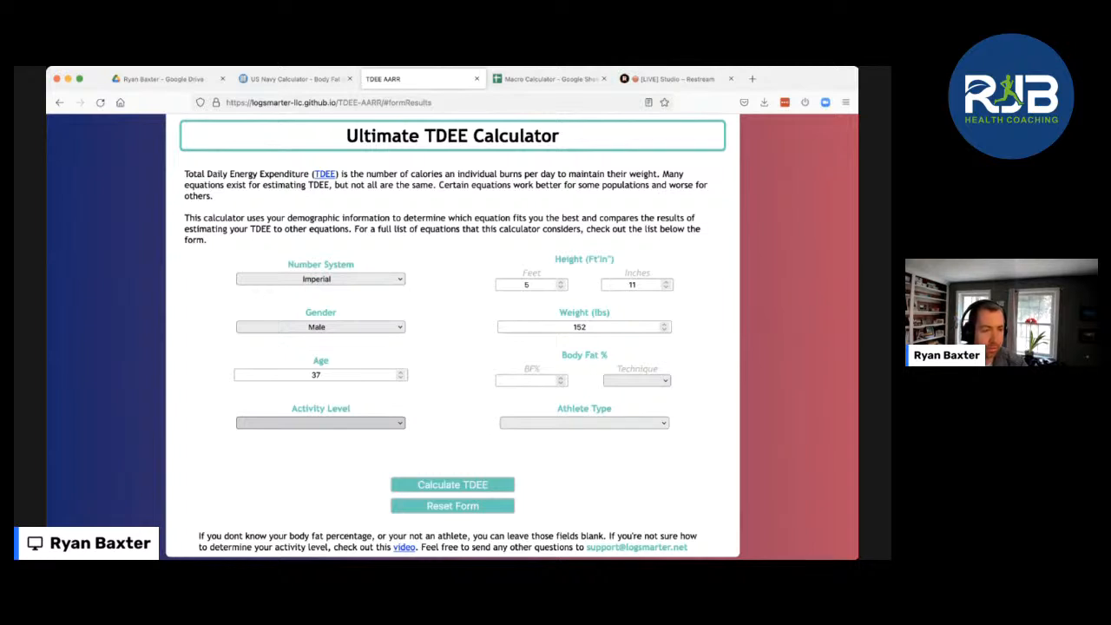
click(318, 462)
click(584, 422)
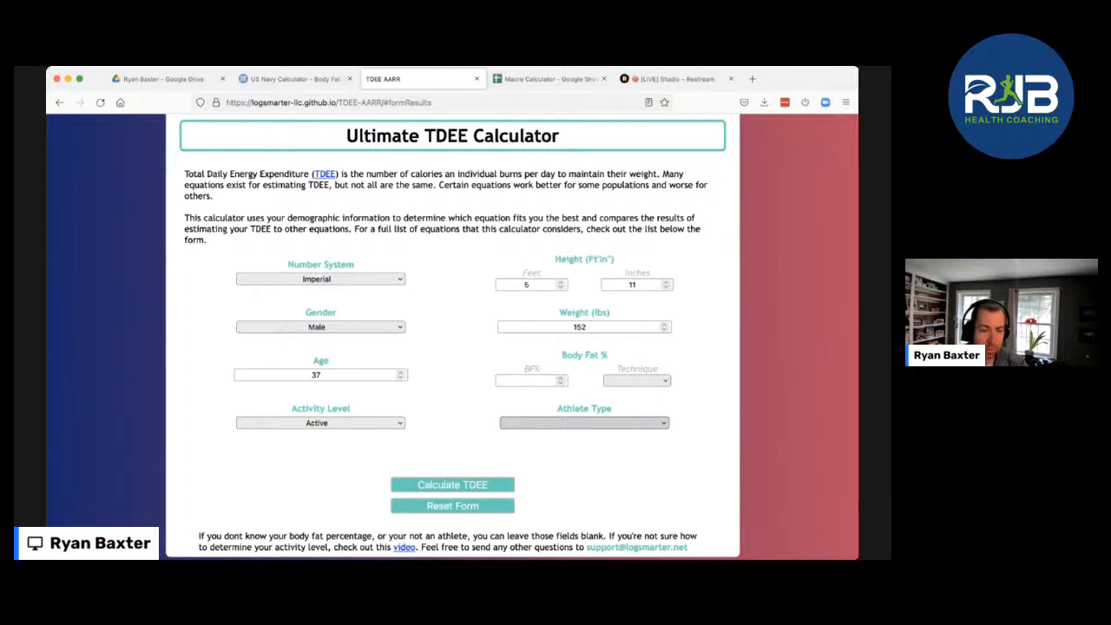
click(580, 436)
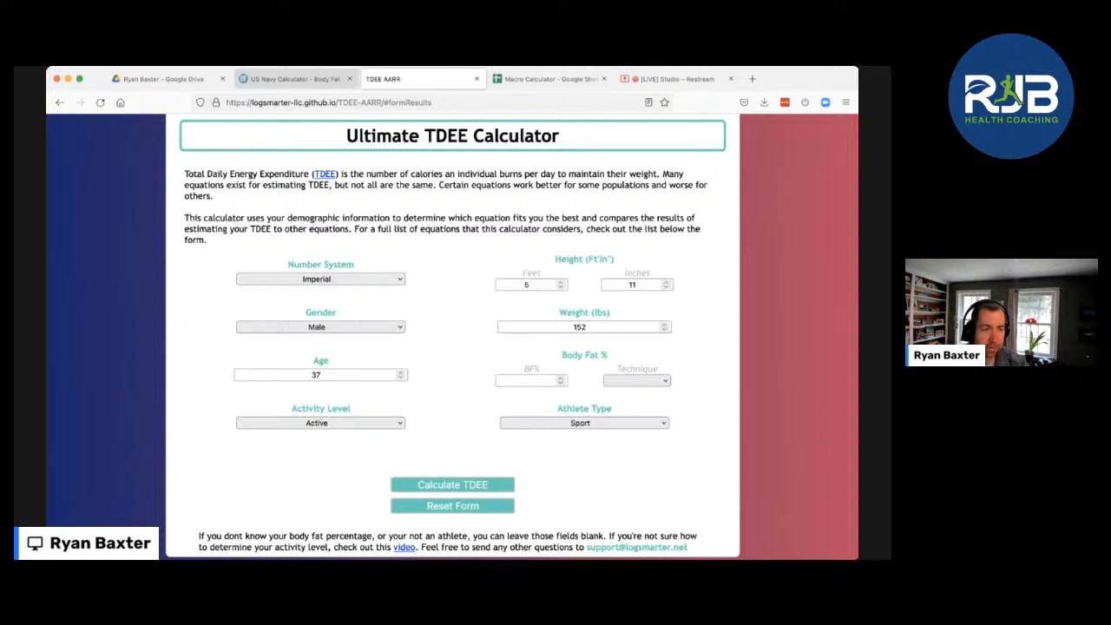
Switch to the US Navy body fat calculator and enter gender Male, weight 152 lbs and height 5 ft 11 in
click(295, 79)
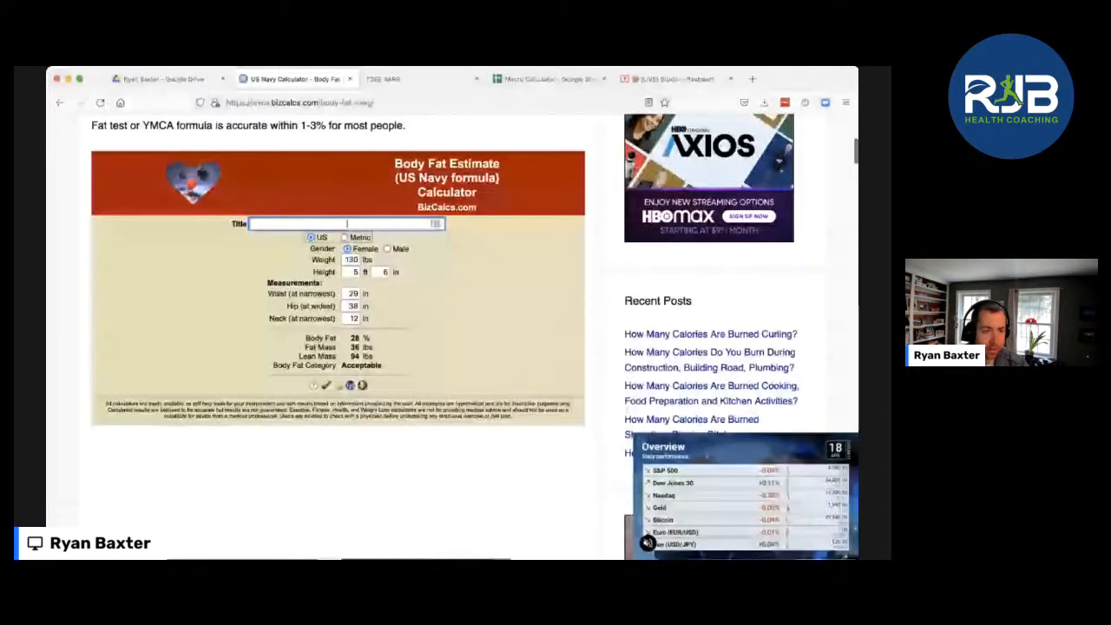
click(352, 259)
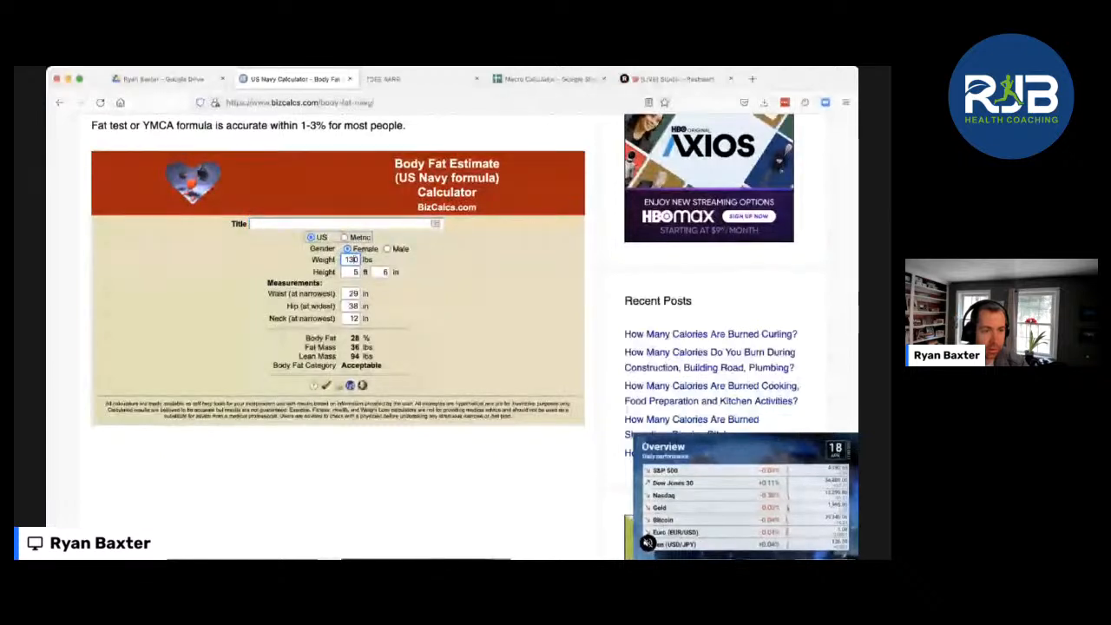
click(387, 249)
double_click(352, 260)
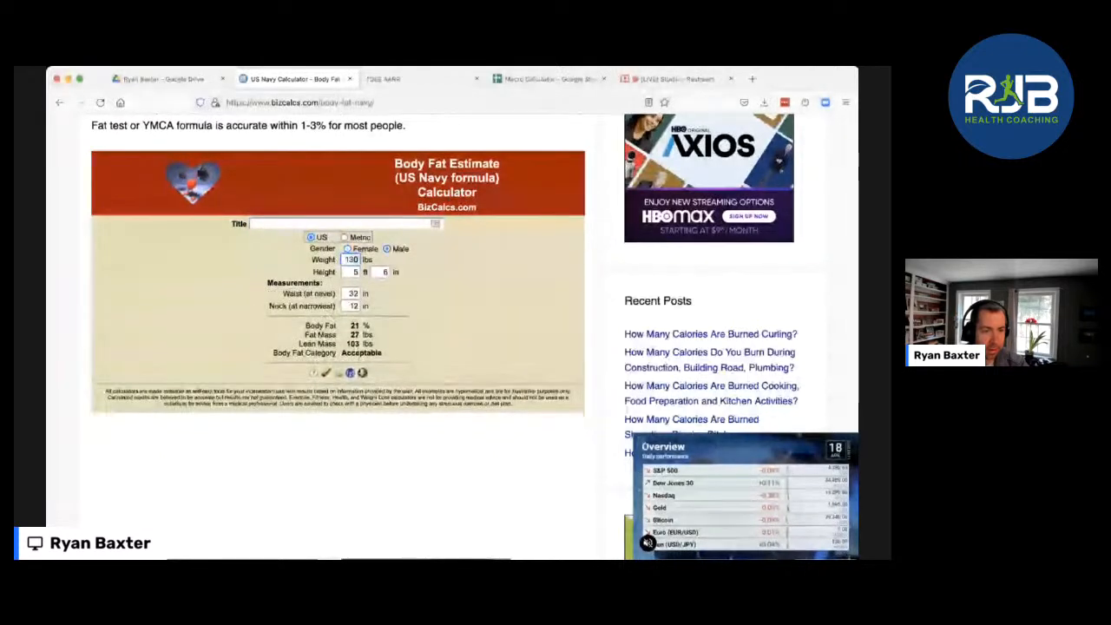
key(BackSpace)
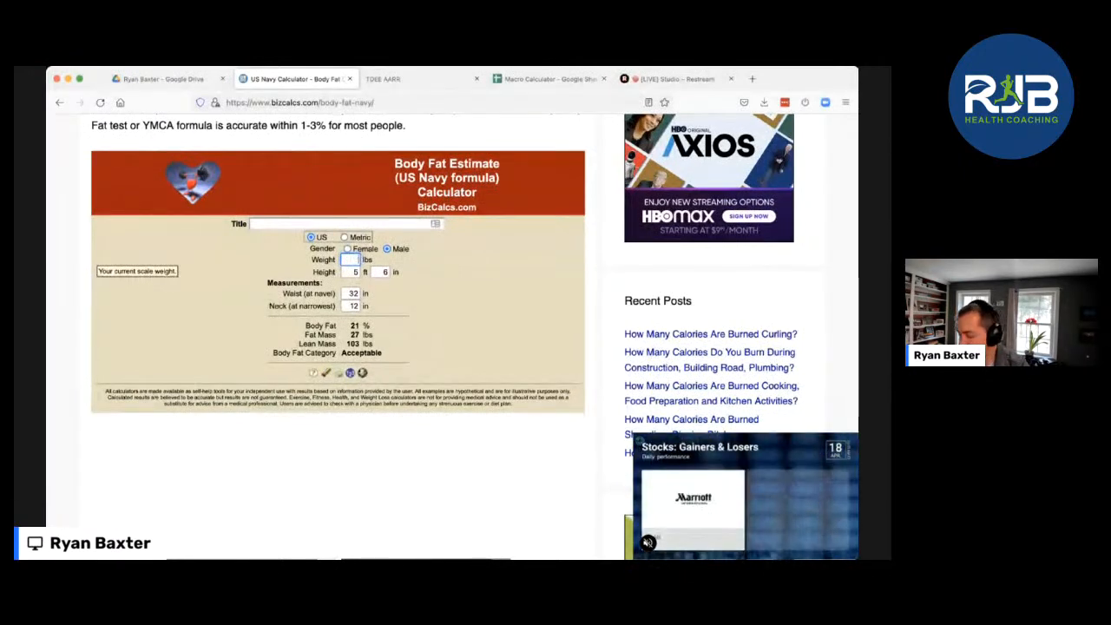
text(152)
key(Tab)
key(Tab)
text(11)
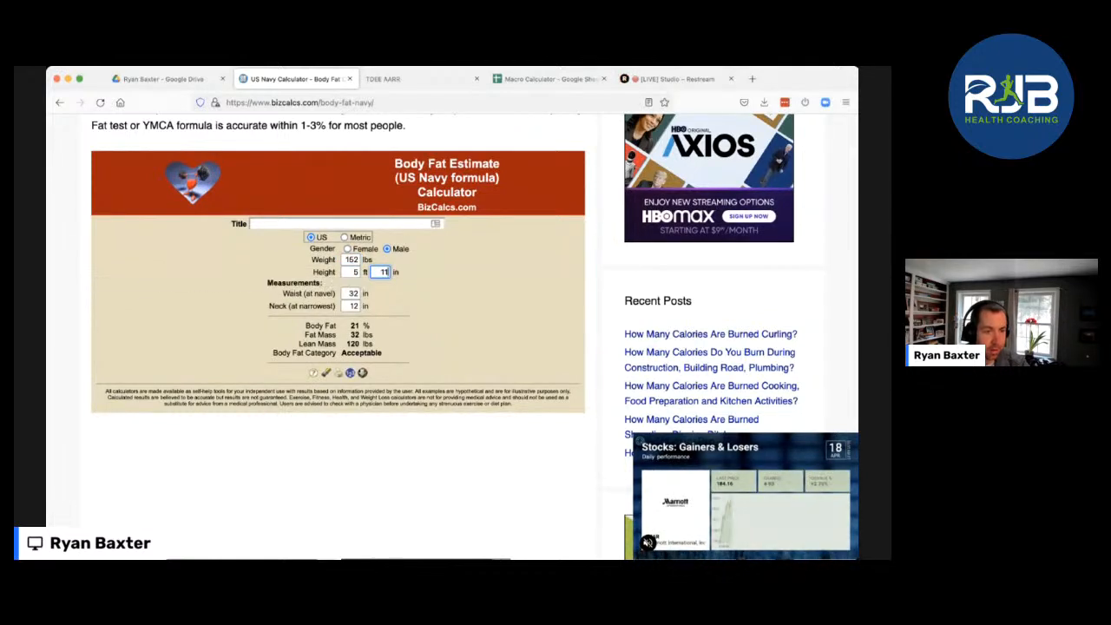
Set the waist measurement to 30 in and the neck measurement to 13 in to estimate body fat
key(Tab)
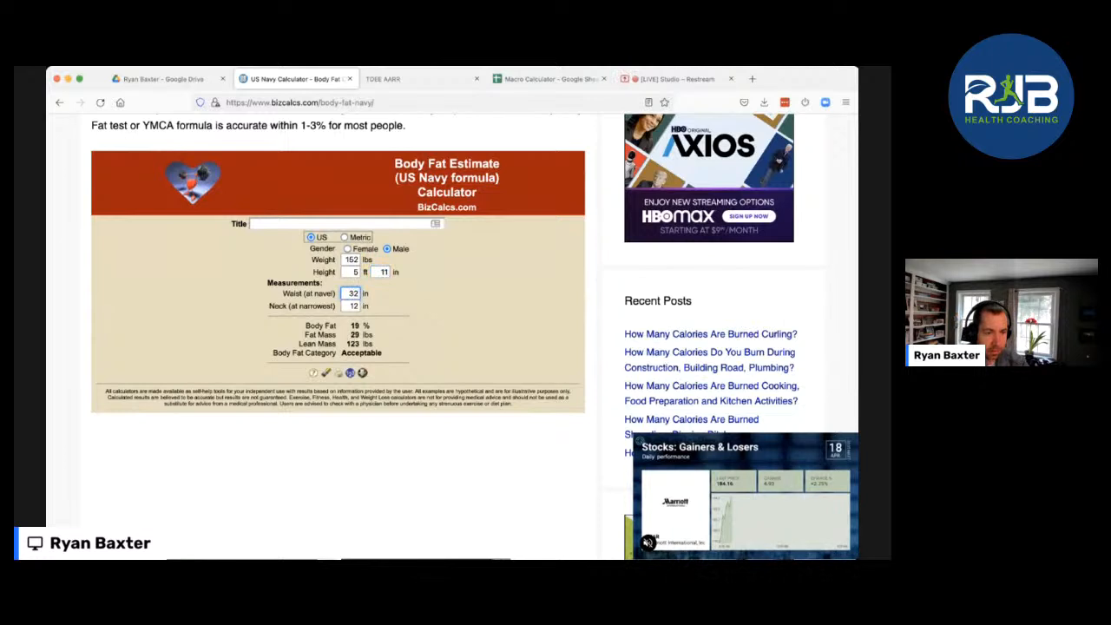
key(BackSpace)
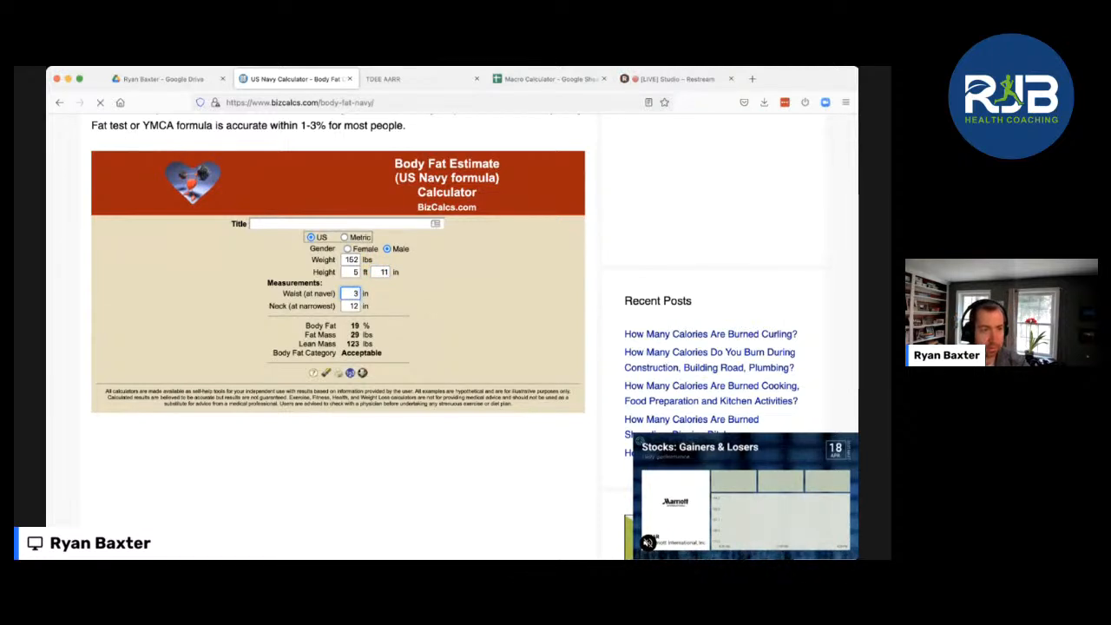
text(0)
key(Return)
click(355, 306)
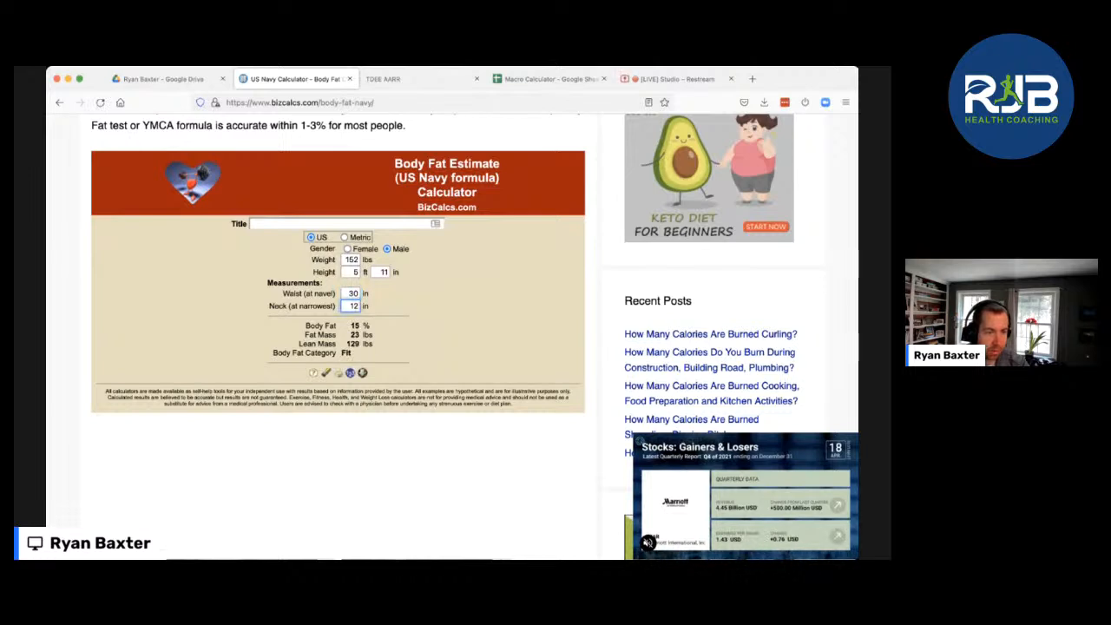
key(BackSpace)
key(BackSpace)
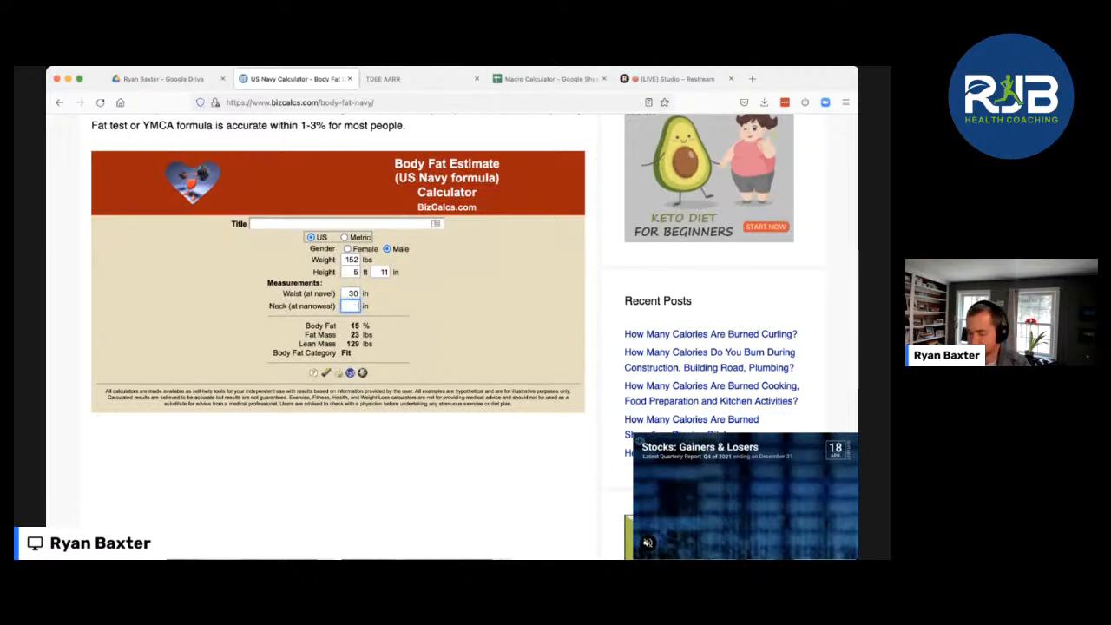
text(13)
key(Return)
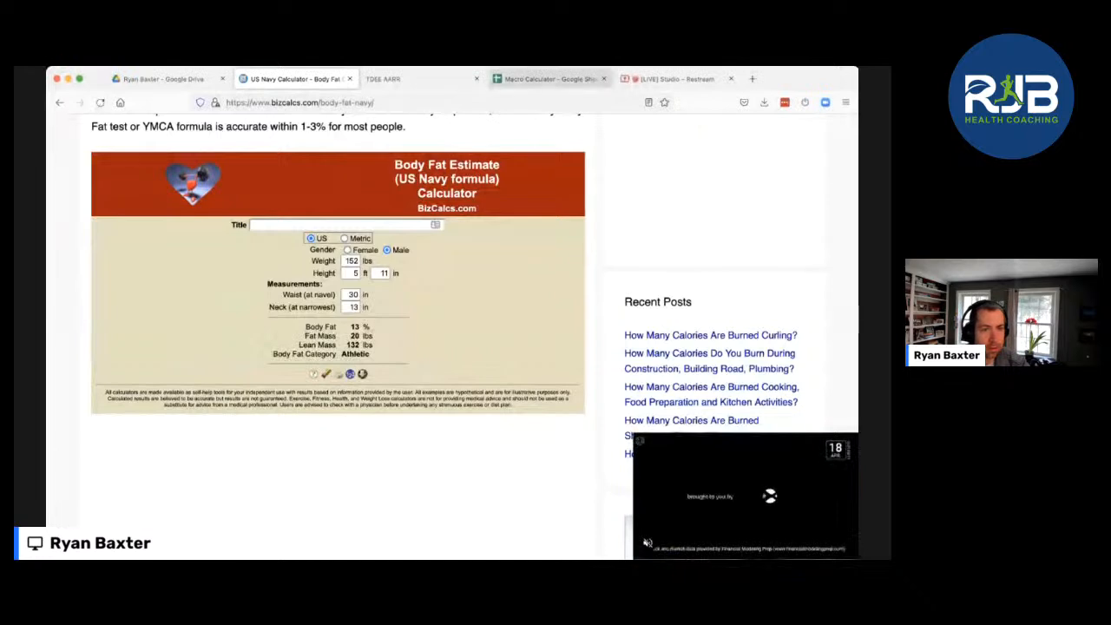
Return to the Ultimate TDEE Calculator and enter a body fat of 13% with BIA as the technique
key(ctrl+Tab)
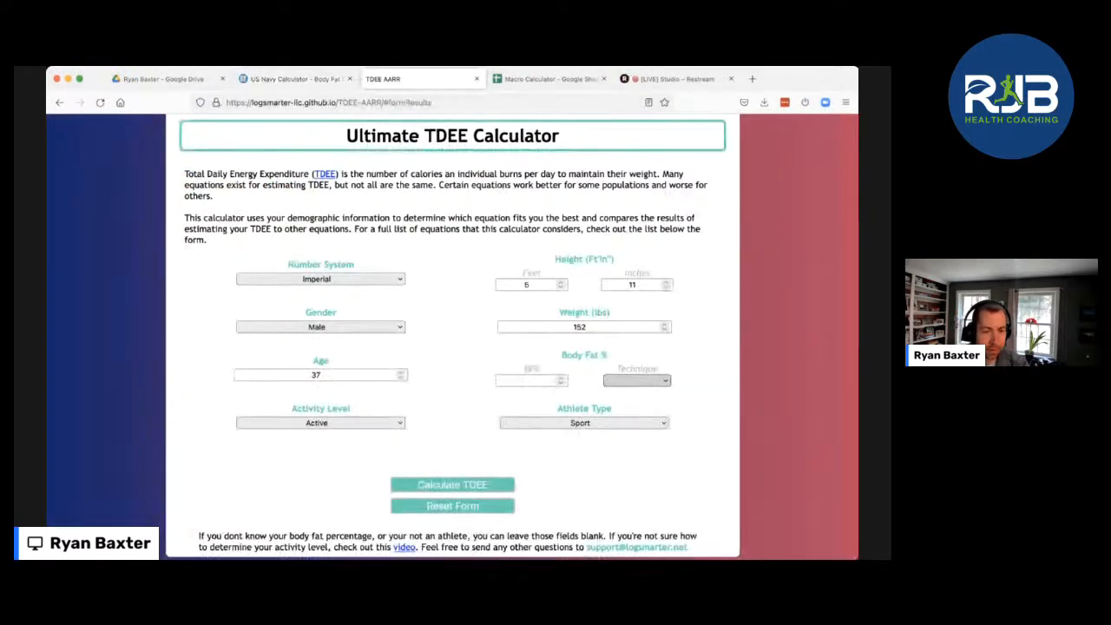
click(527, 380)
text(13)
click(638, 380)
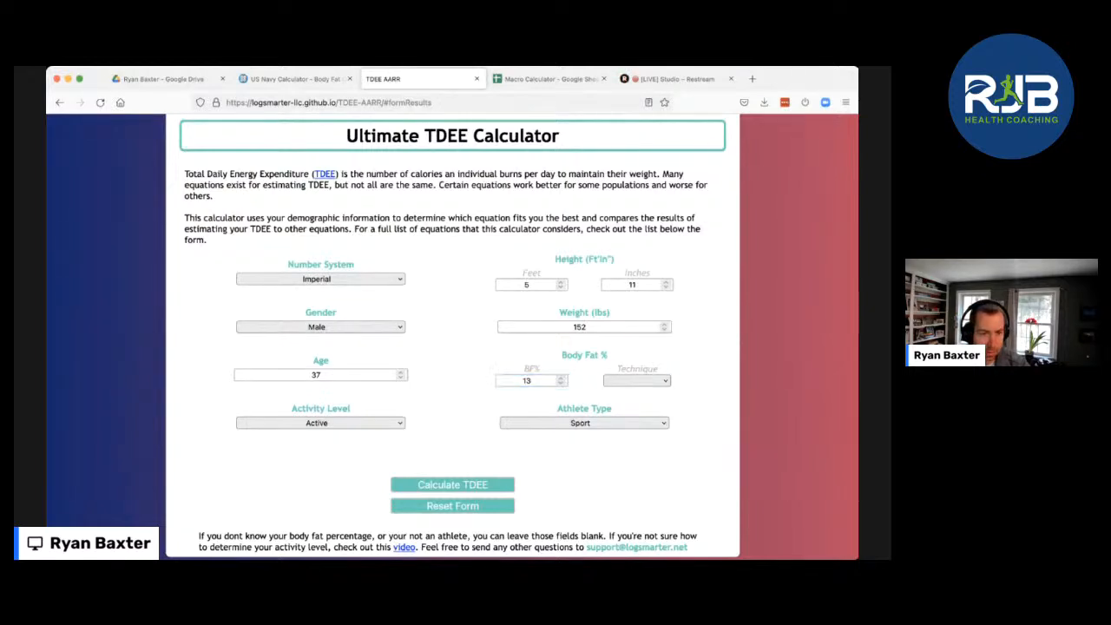
click(452, 486)
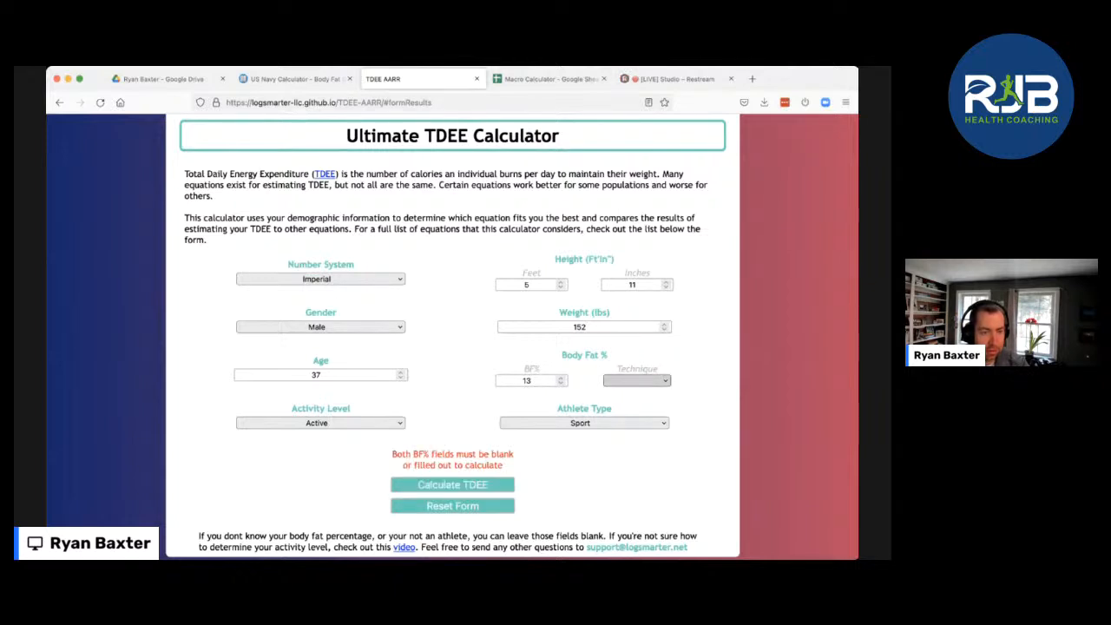
click(637, 423)
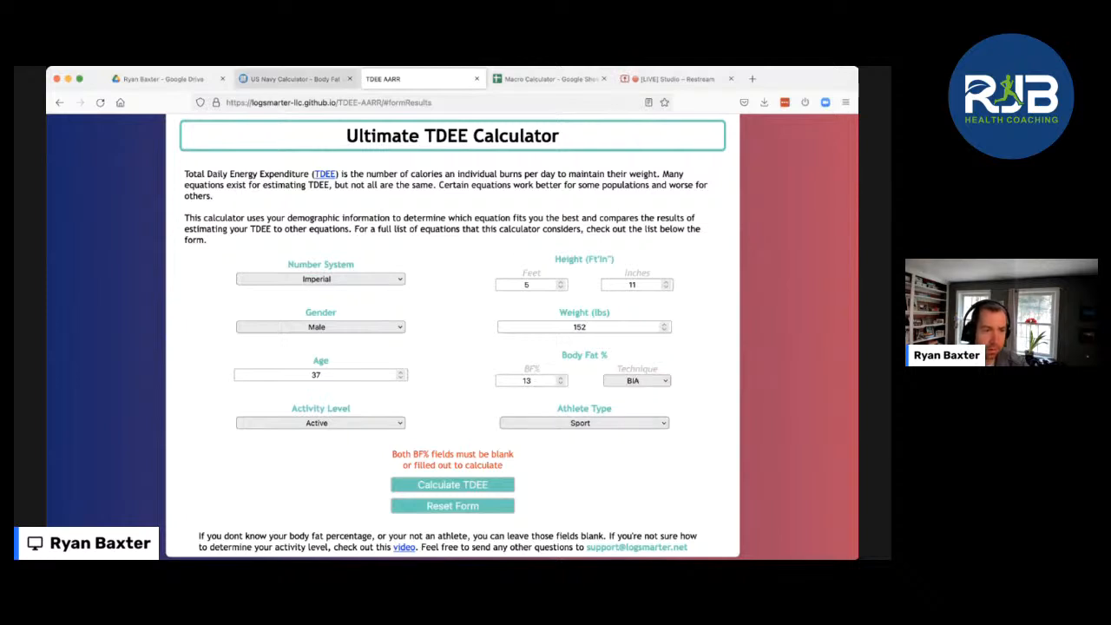
Check the US Navy calculator once more, and set the TDEE form's body fat to 10% with the DXA technique
click(295, 79)
click(417, 79)
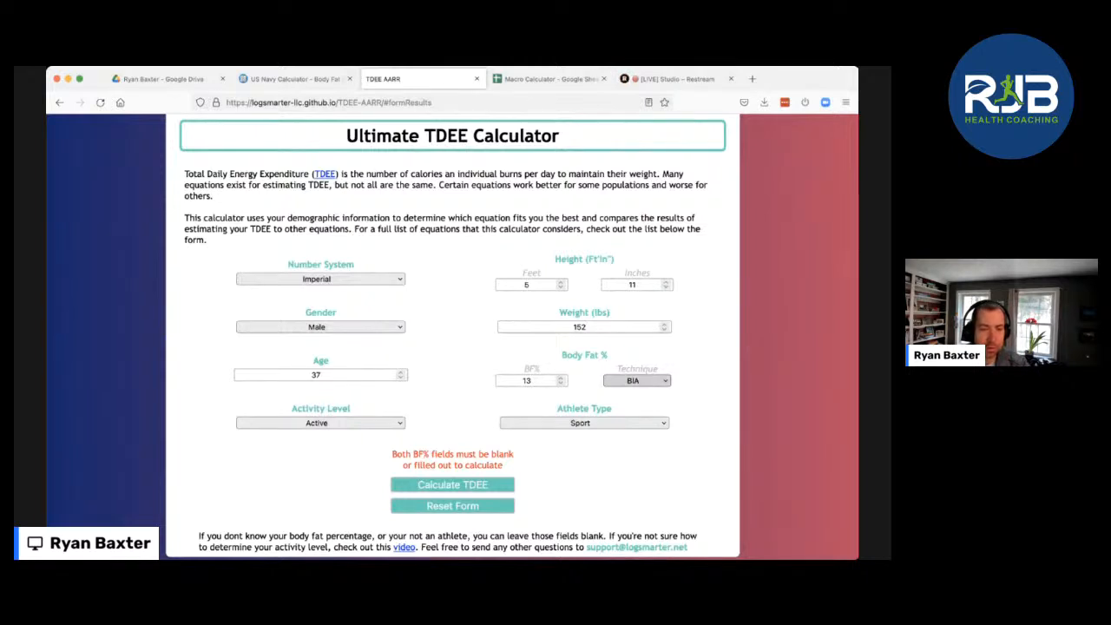
click(452, 485)
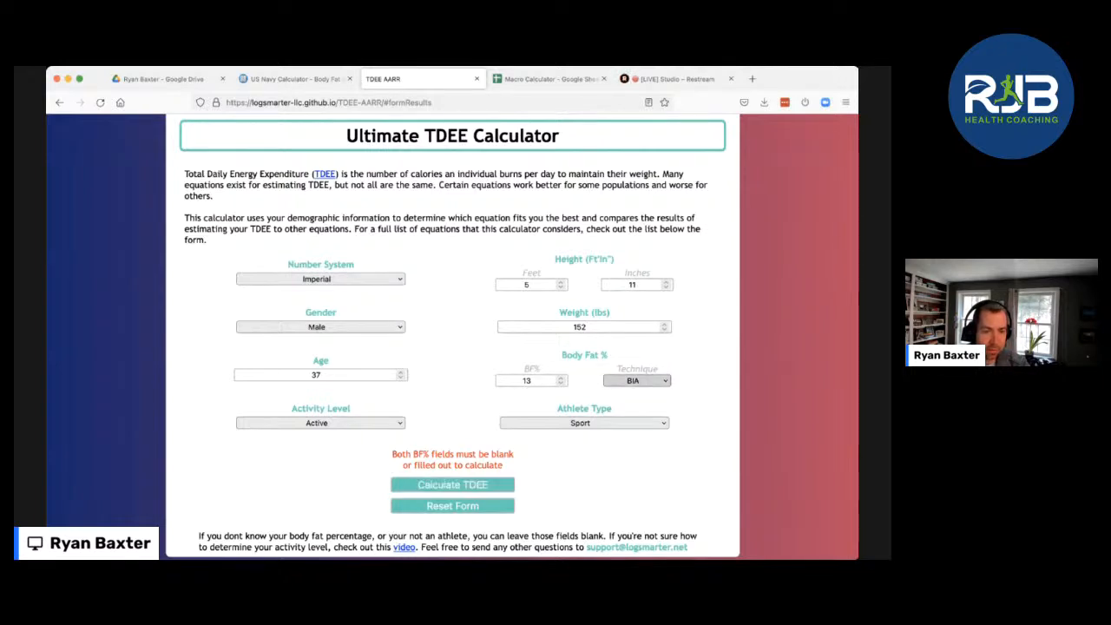
click(636, 407)
click(523, 381)
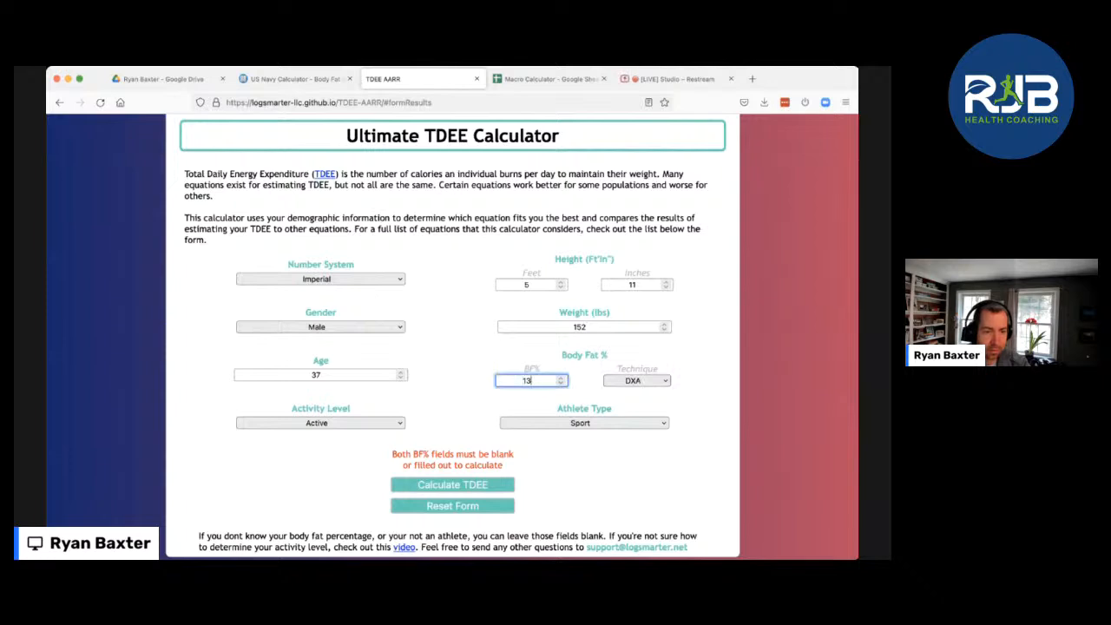
text(0)
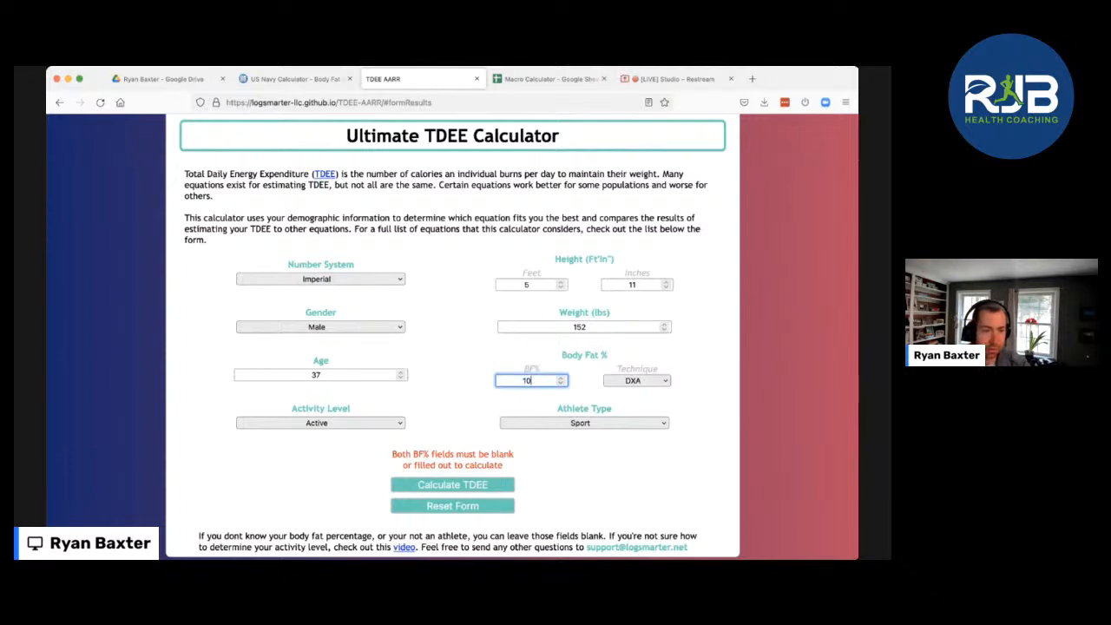
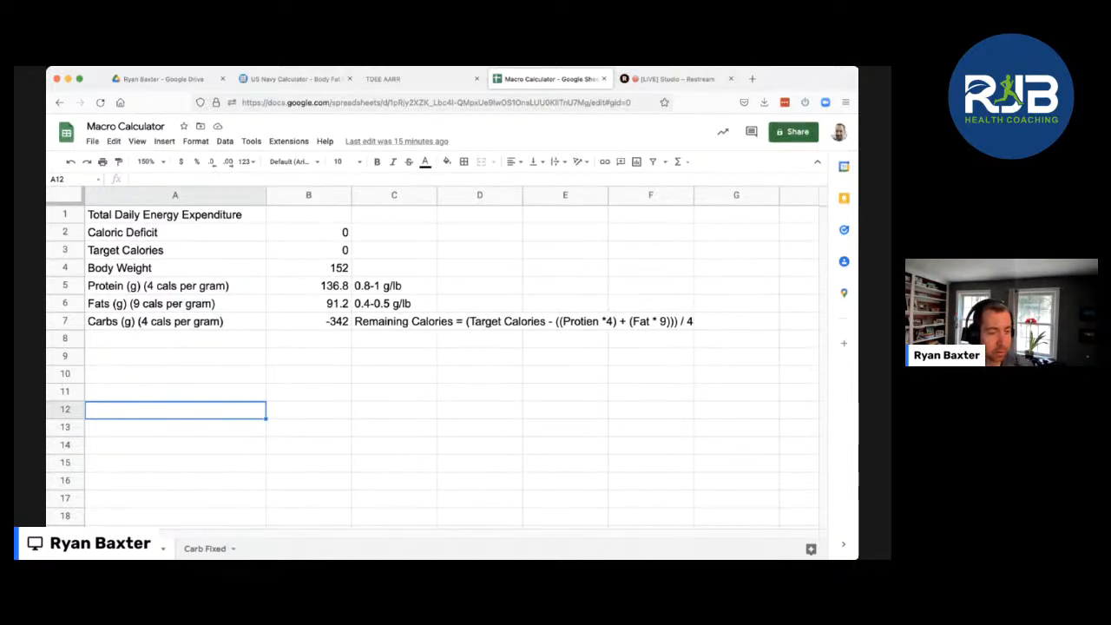
Compare the Macro Calculator's first sheet with its Carb Fixed sheet, ending on Carb Fixed
click(205, 548)
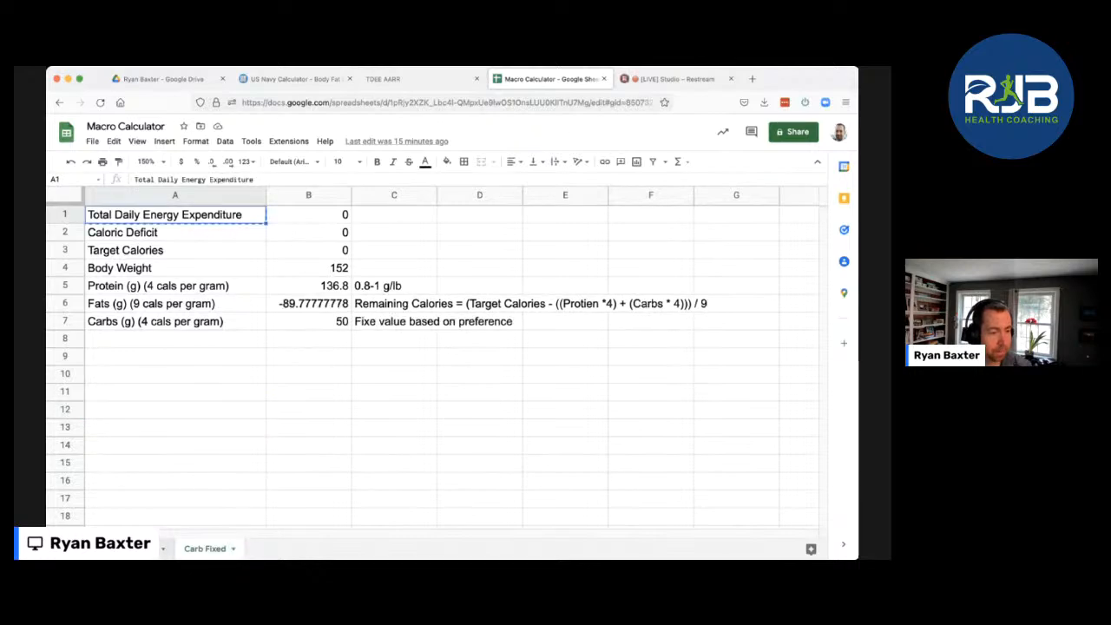
click(130, 549)
click(205, 548)
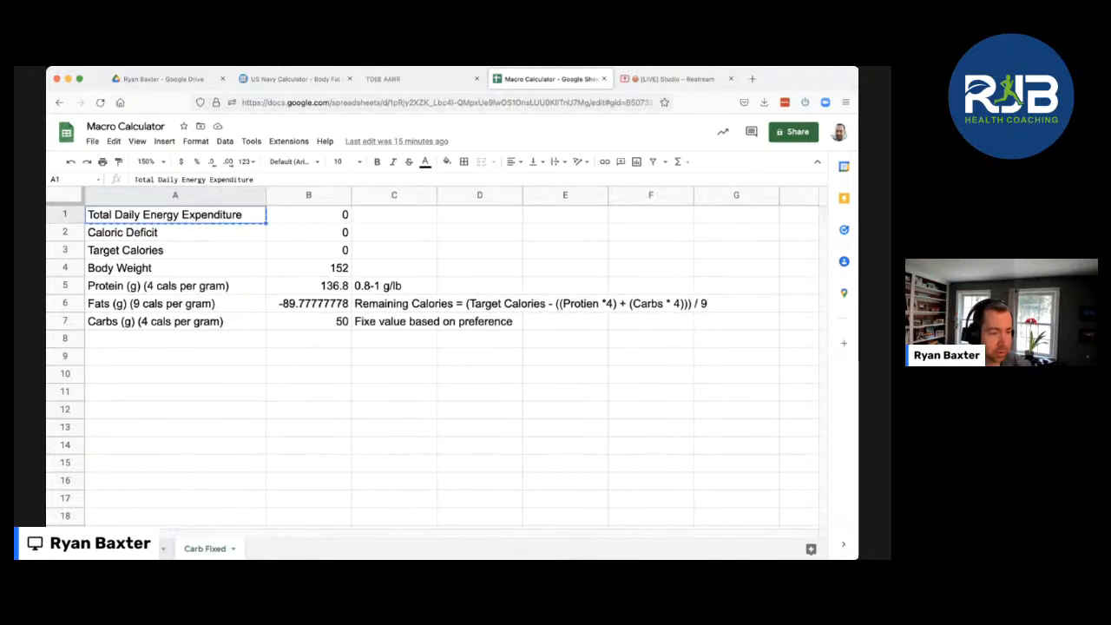
On the Carb Fixed sheet, correct the note beside the carbs value to read "Fixed value based on preference"
click(130, 549)
click(205, 549)
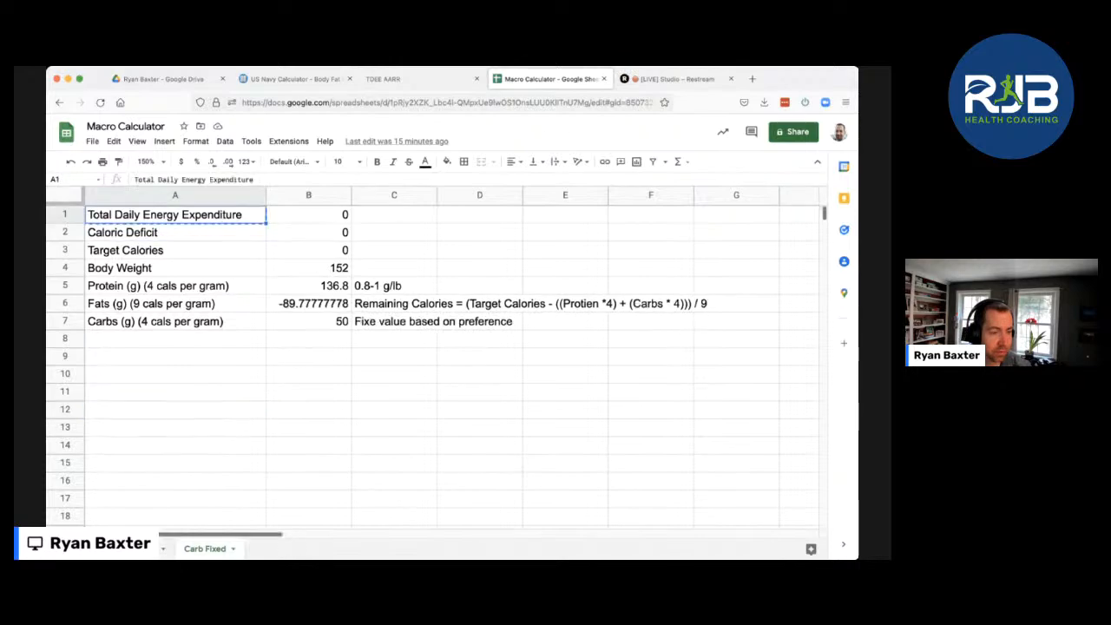
click(130, 548)
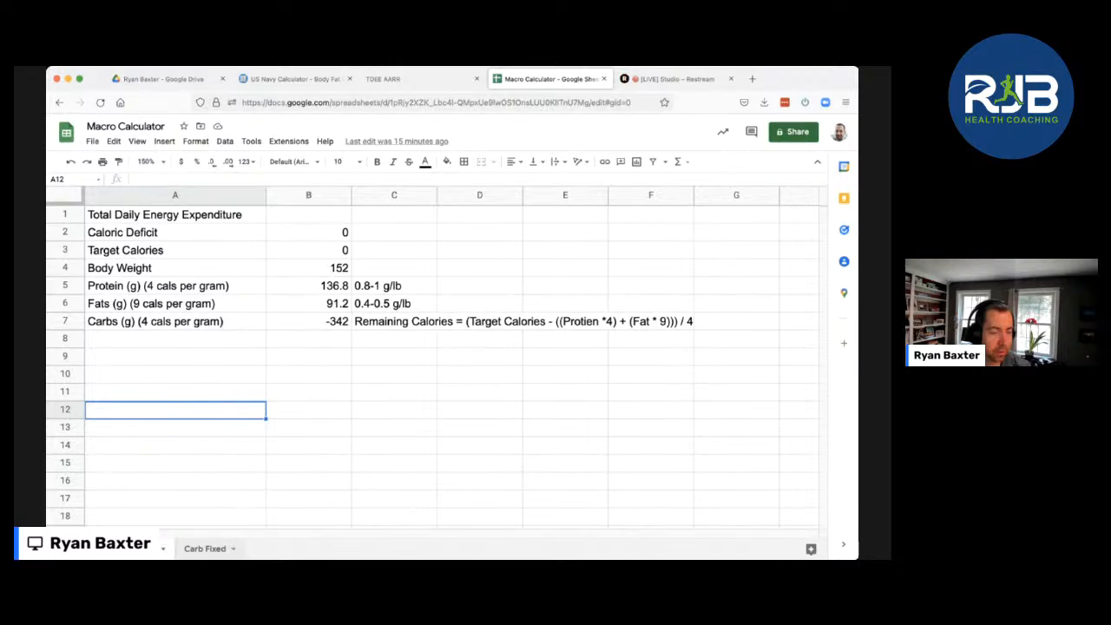
click(205, 549)
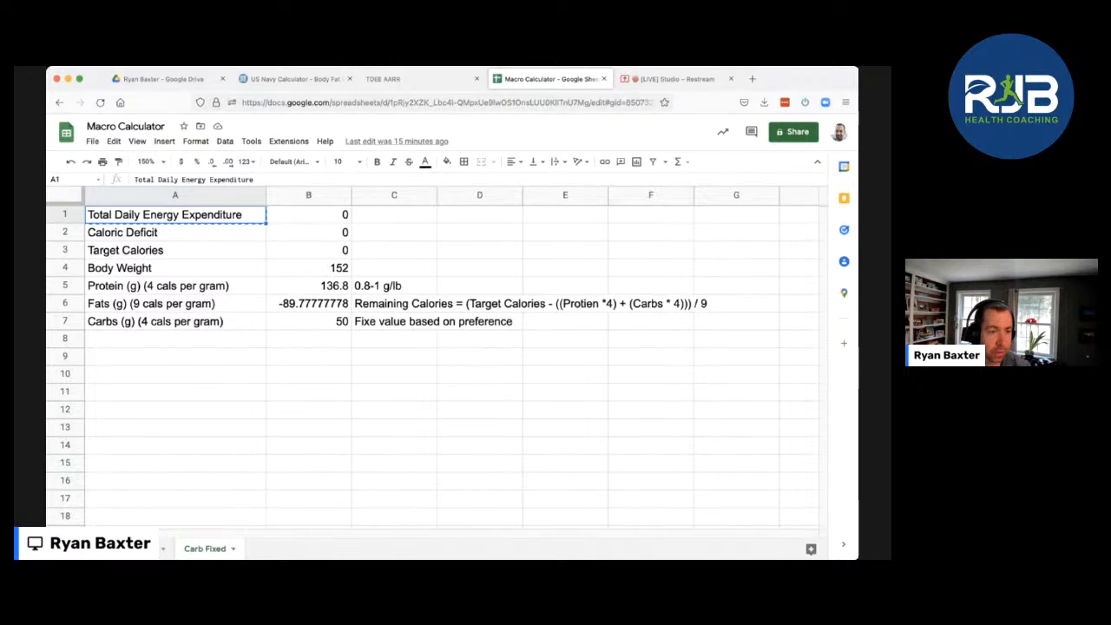
click(309, 322)
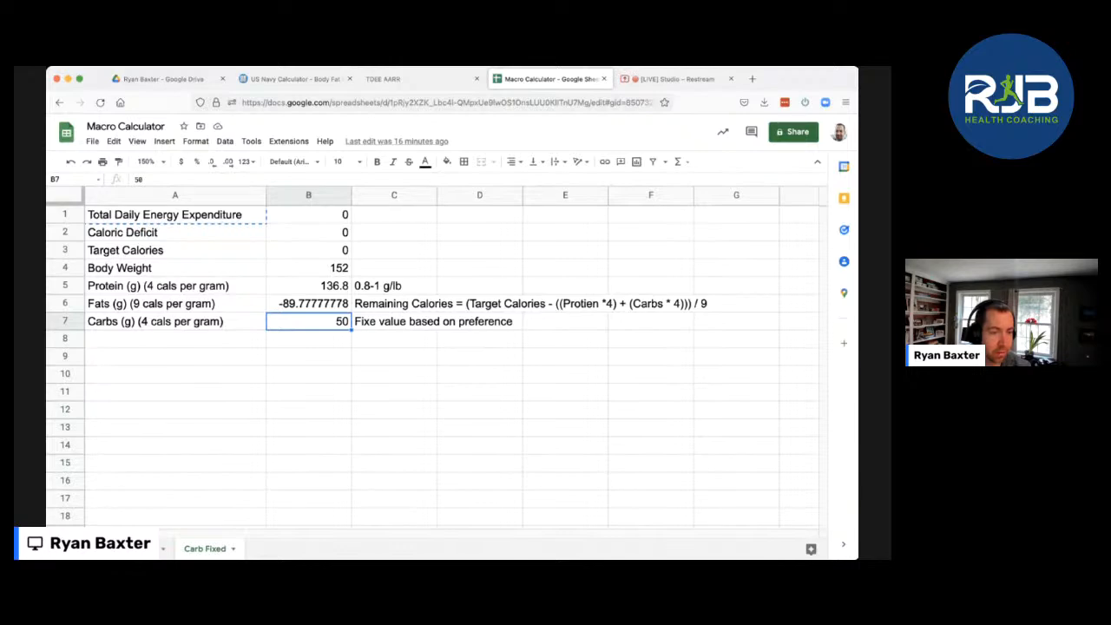
double_click(377, 322)
text(d)
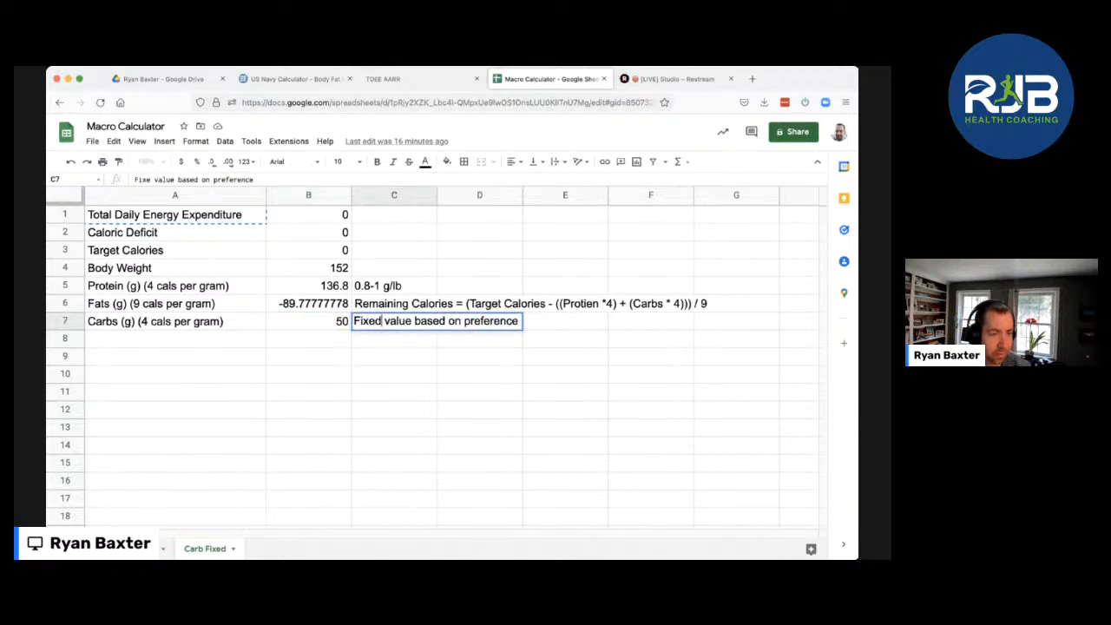
click(309, 323)
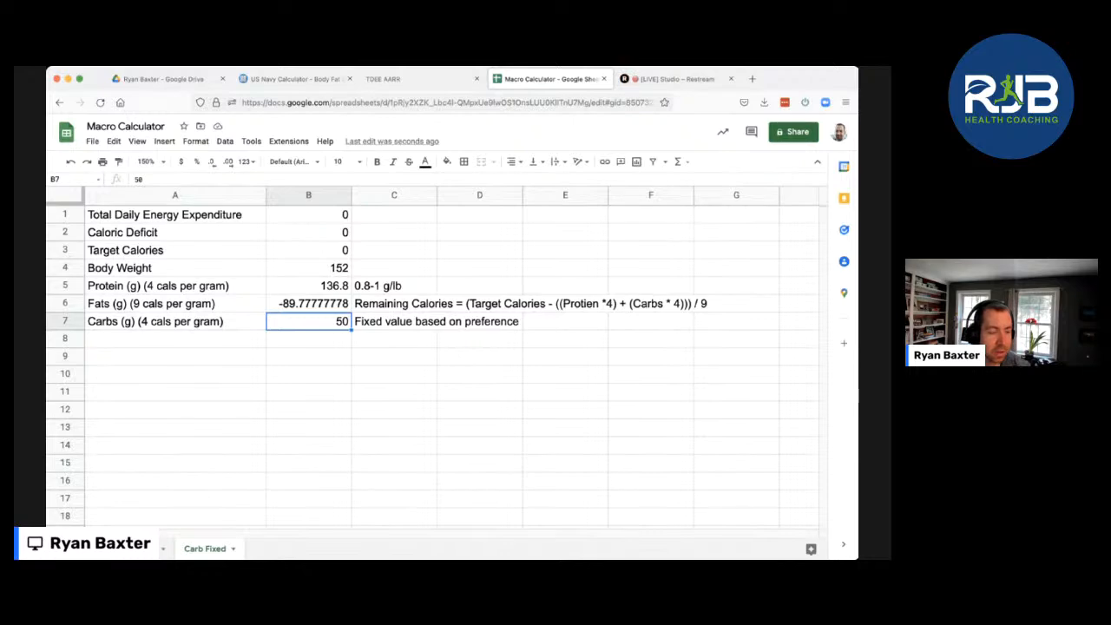
Return to the first sheet, check the fats and carbs cells, and set Total Daily Energy Expenditure to 2700
click(136, 549)
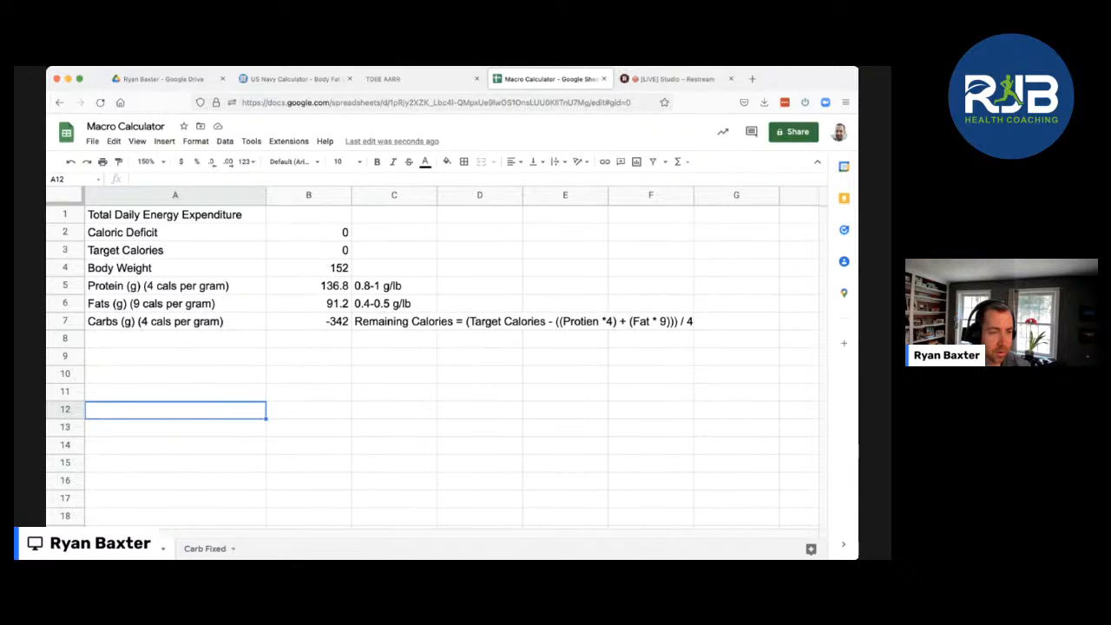
click(308, 304)
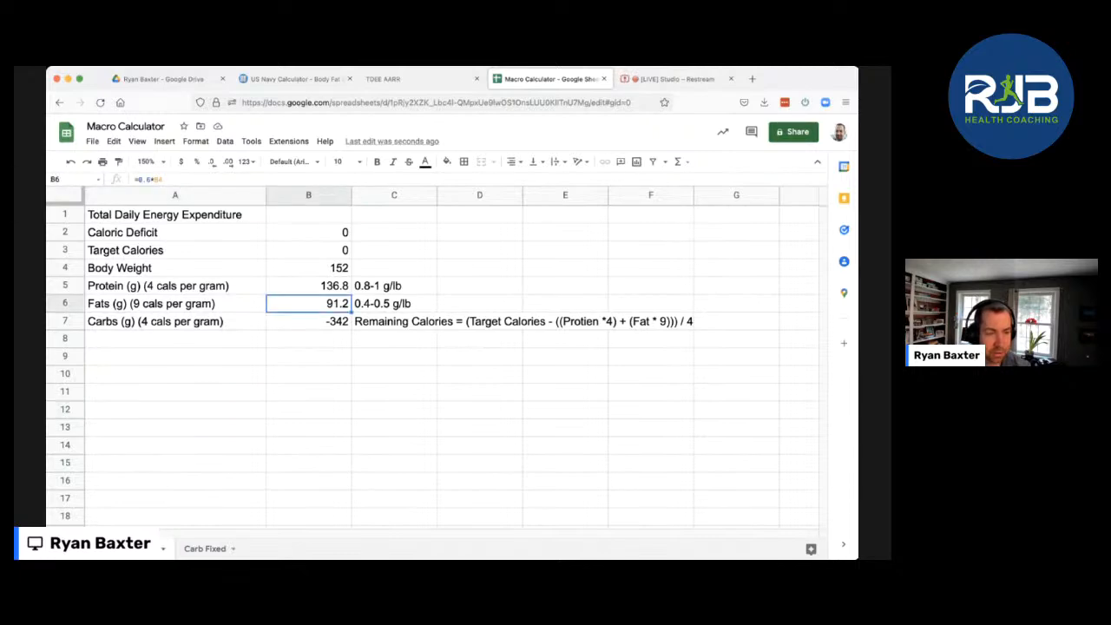
click(309, 321)
click(308, 304)
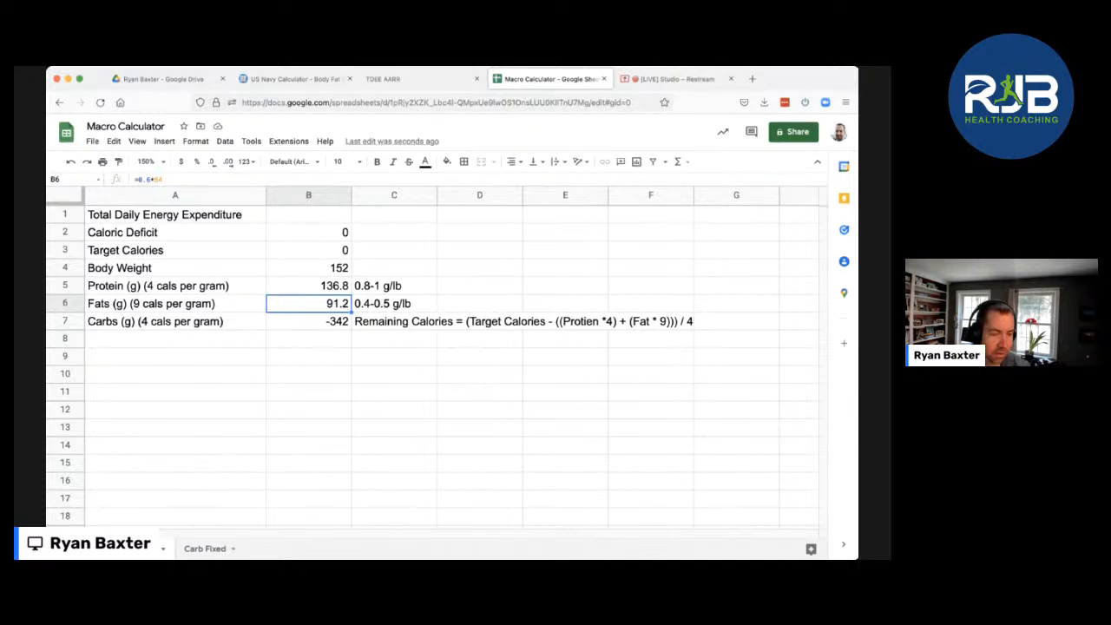
click(395, 303)
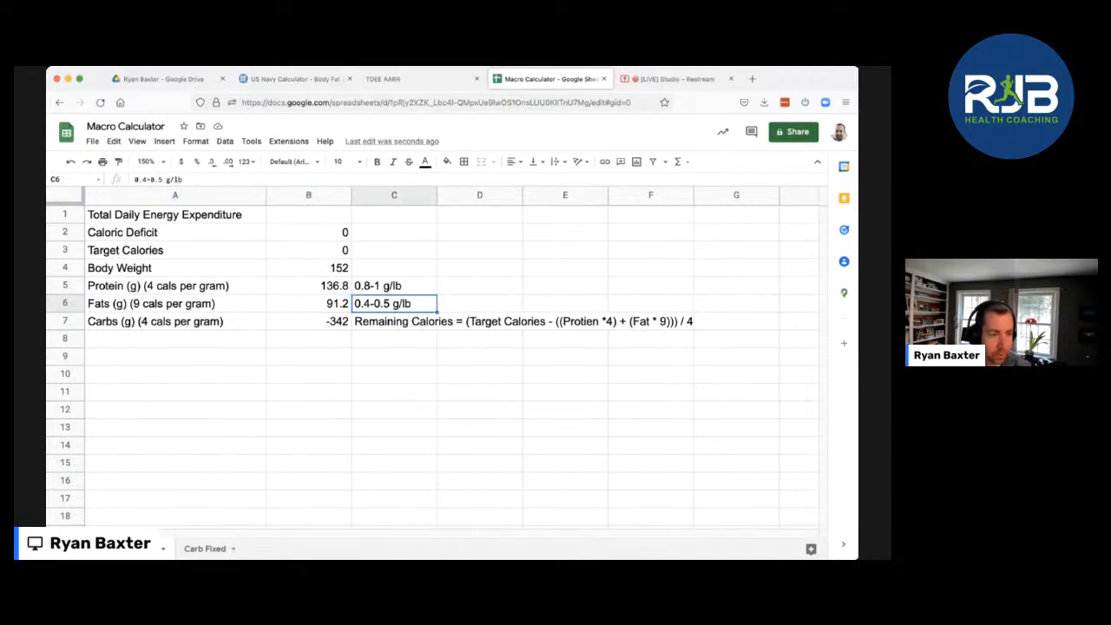
click(308, 216)
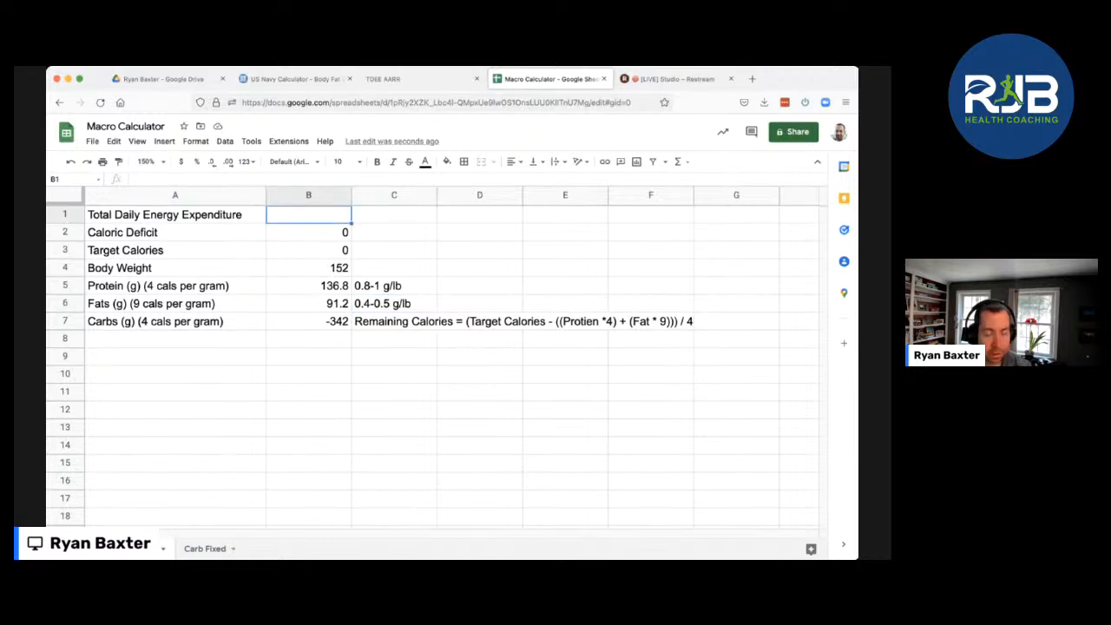
text(2700)
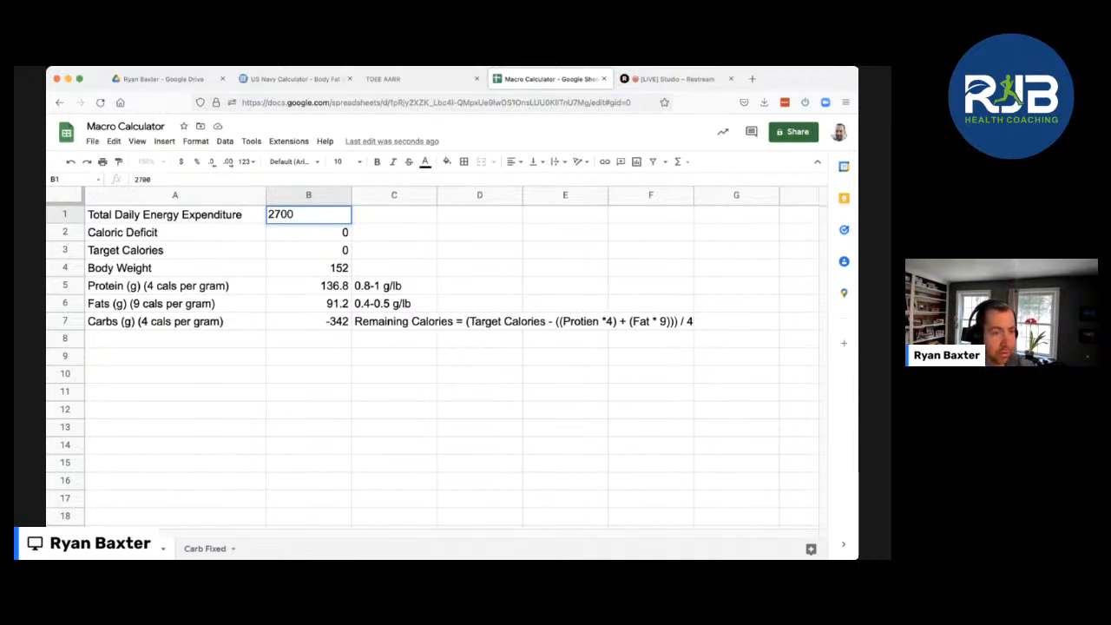
click(308, 357)
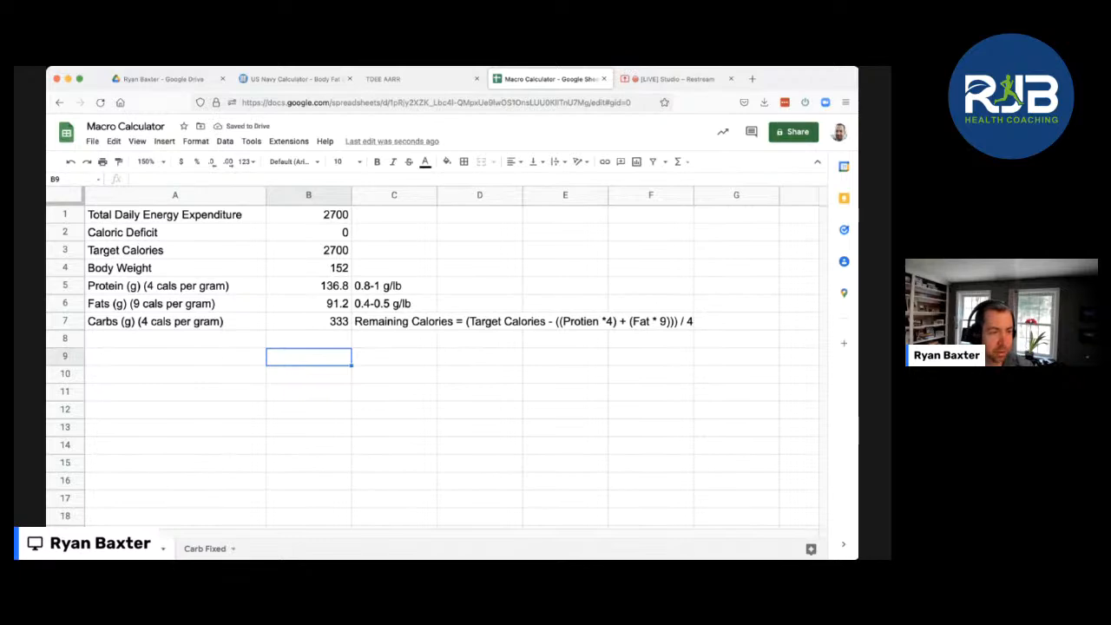
Rename the Caloric Deficit label in A2 as "Caloric Deficit (%)"
click(309, 214)
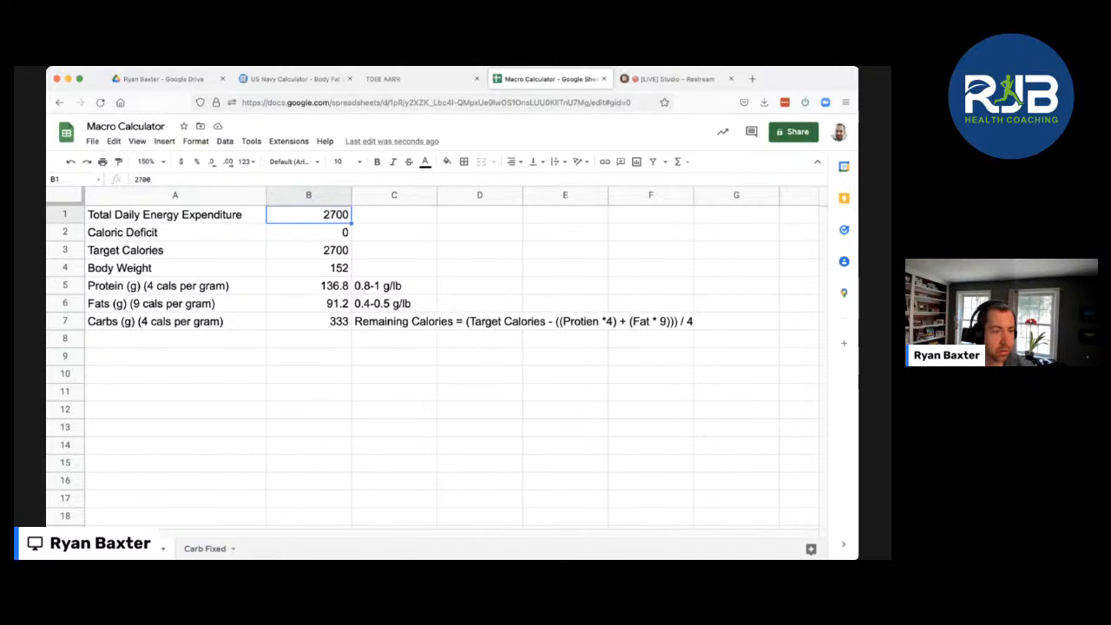
click(308, 233)
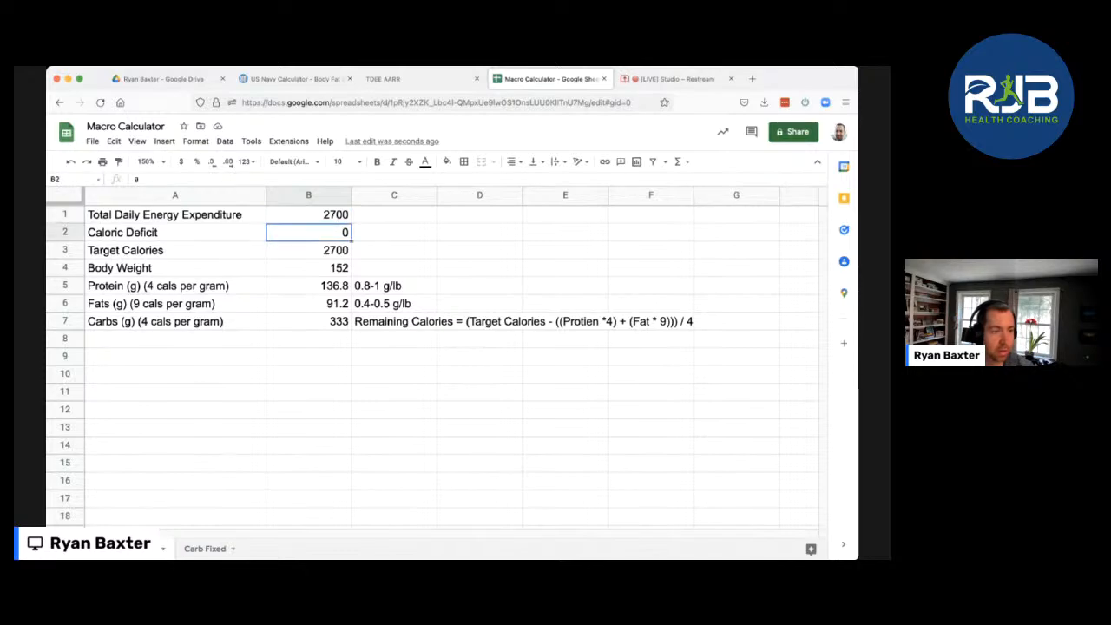
click(175, 233)
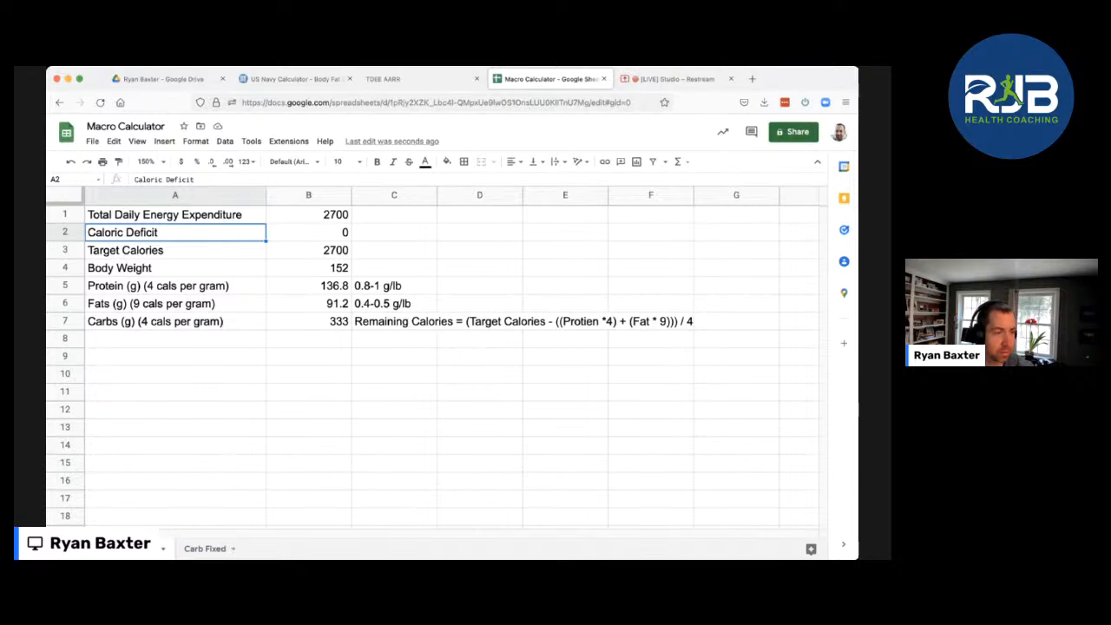
triple_click(176, 233)
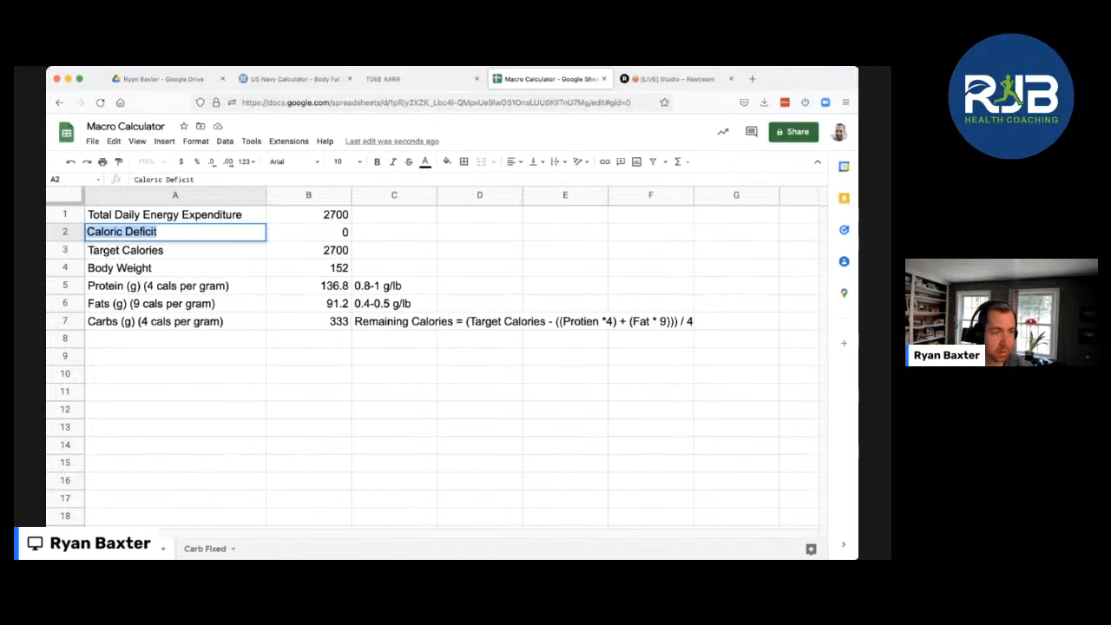
click(176, 232)
text(9%)
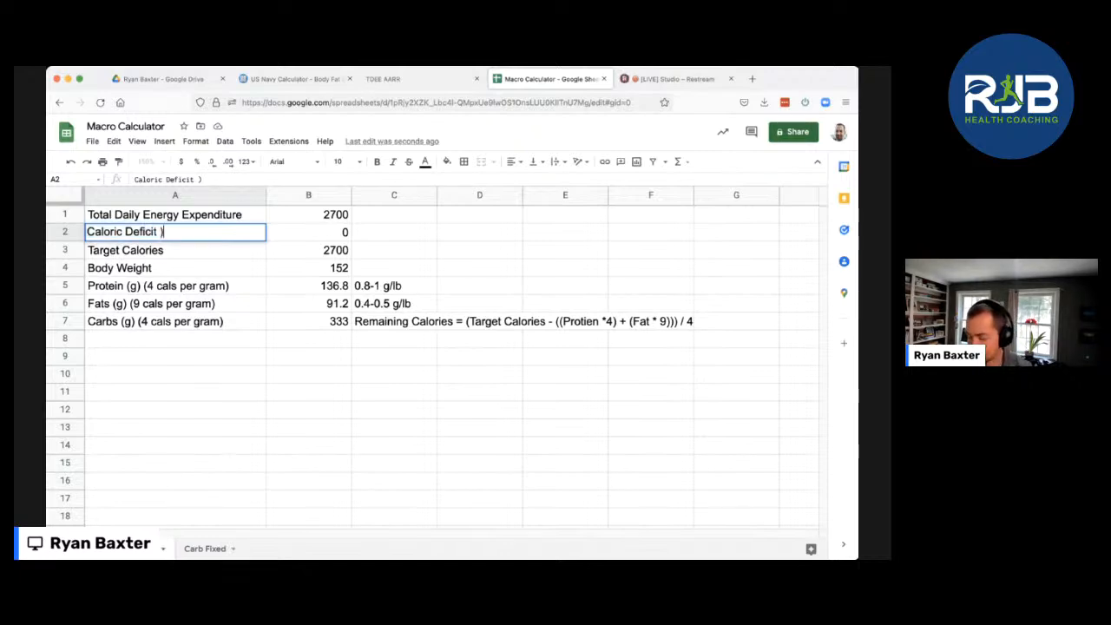
text())
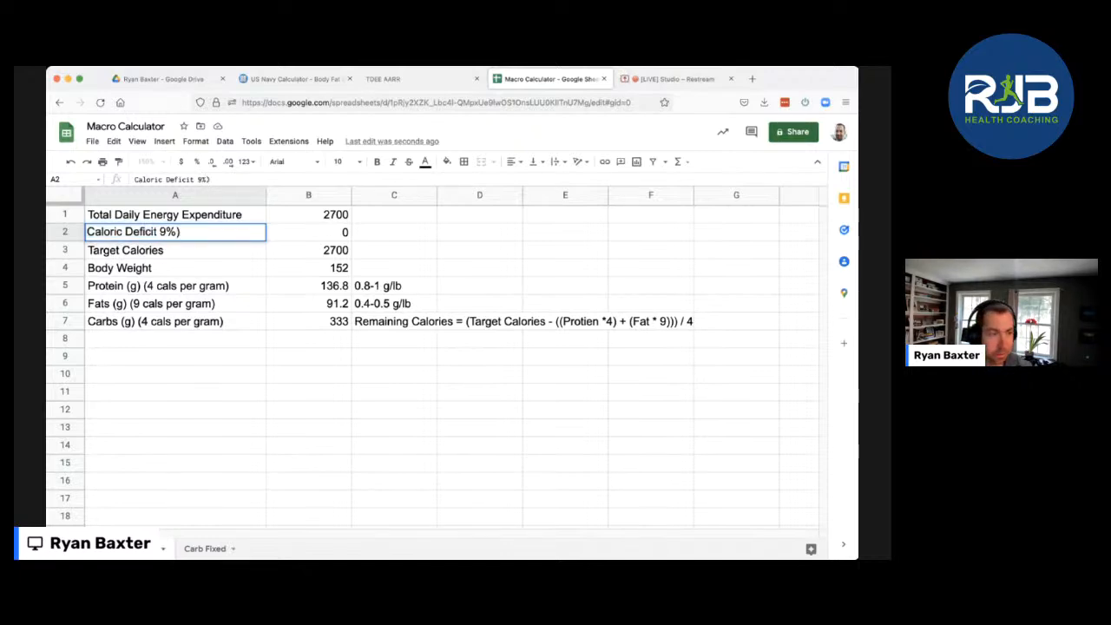
key(Left)
key(Left)
key(BackSpace)
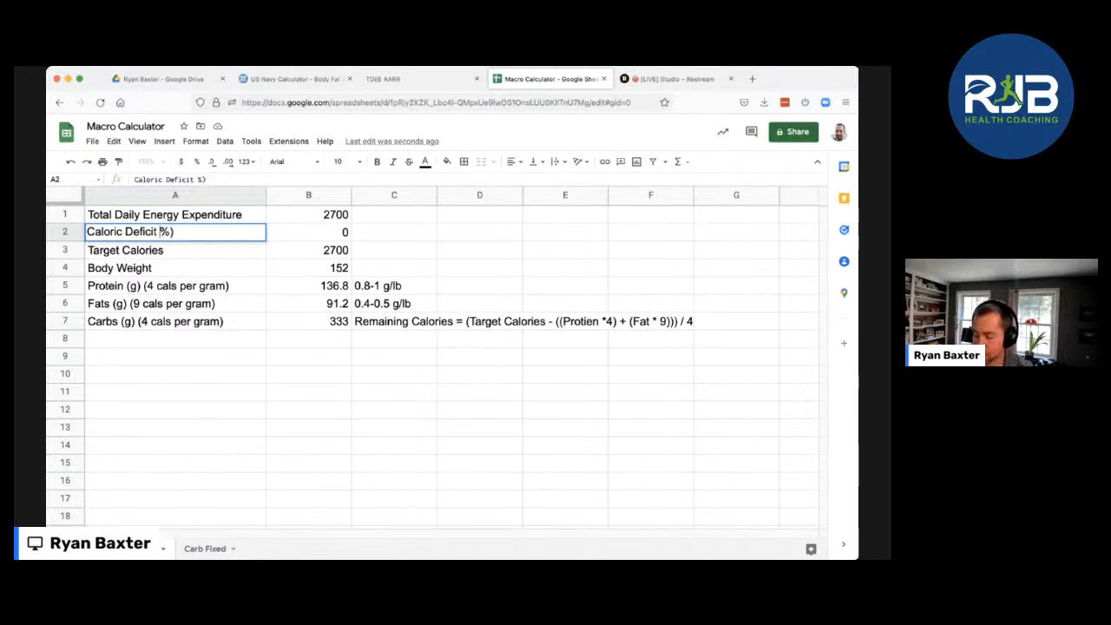
text(()
click(174, 321)
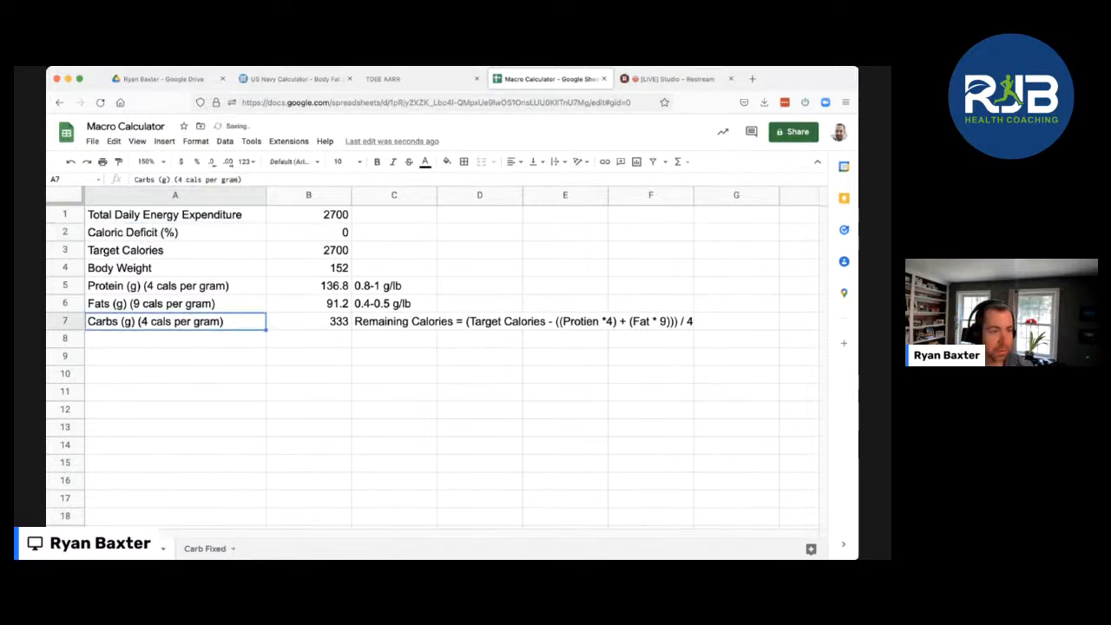
Examine the caloric deficit, target calories, body weight and protein cells, including the protein formula and its grams-per-pound guideline
click(308, 233)
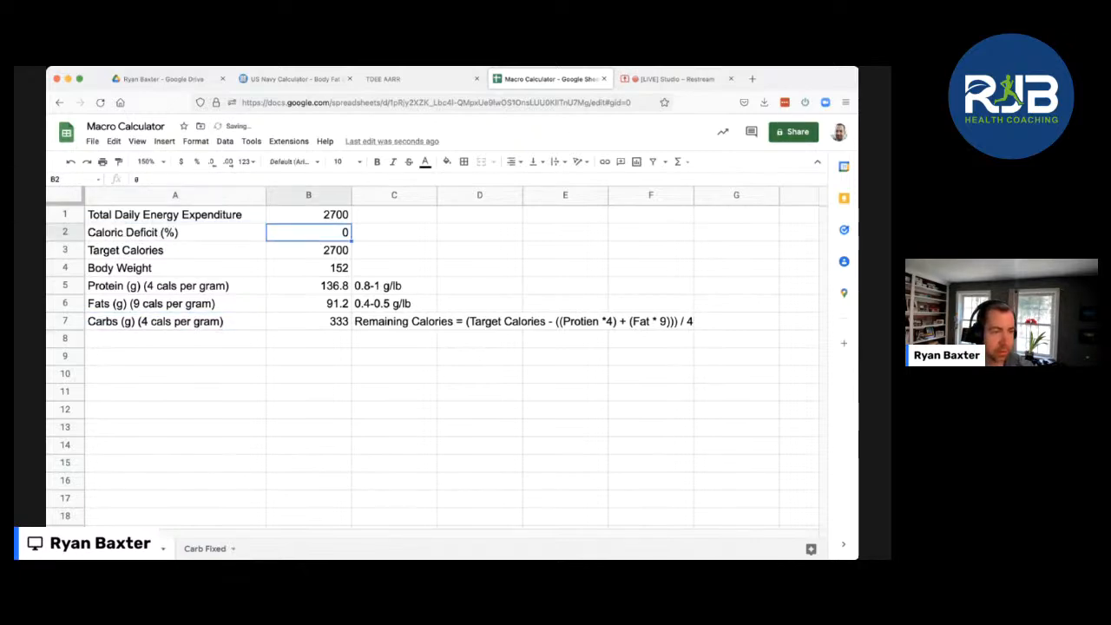
click(309, 250)
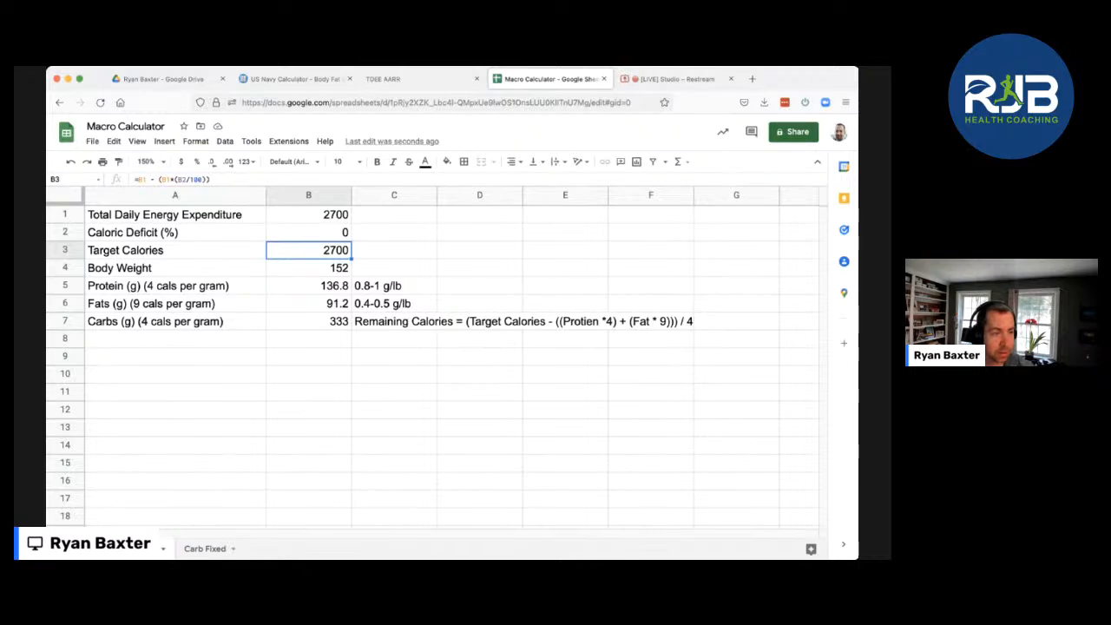
click(308, 268)
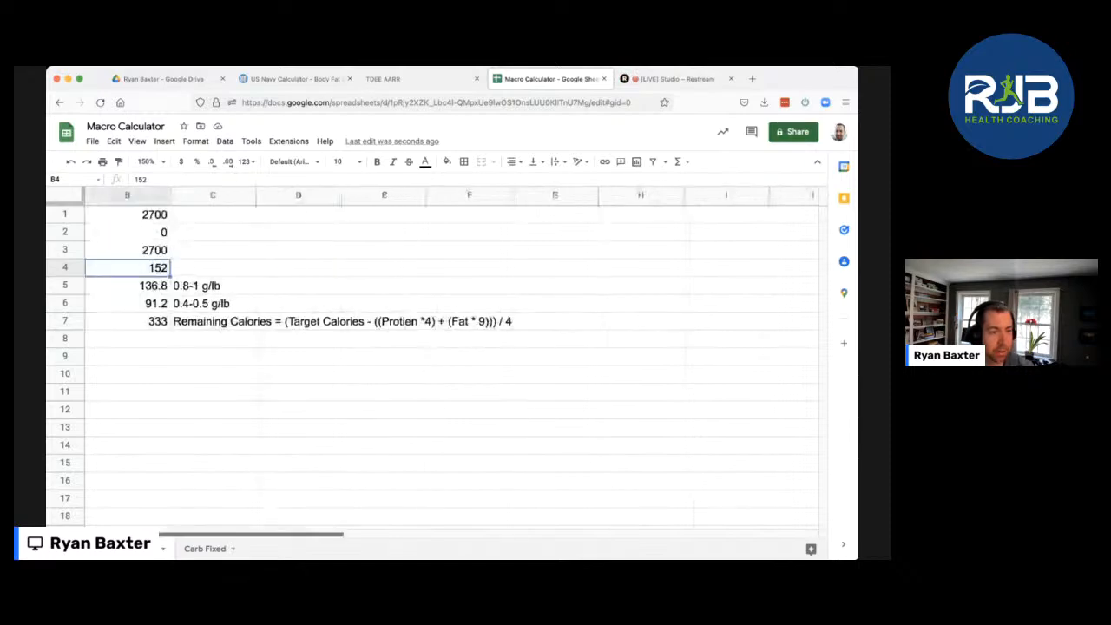
click(308, 286)
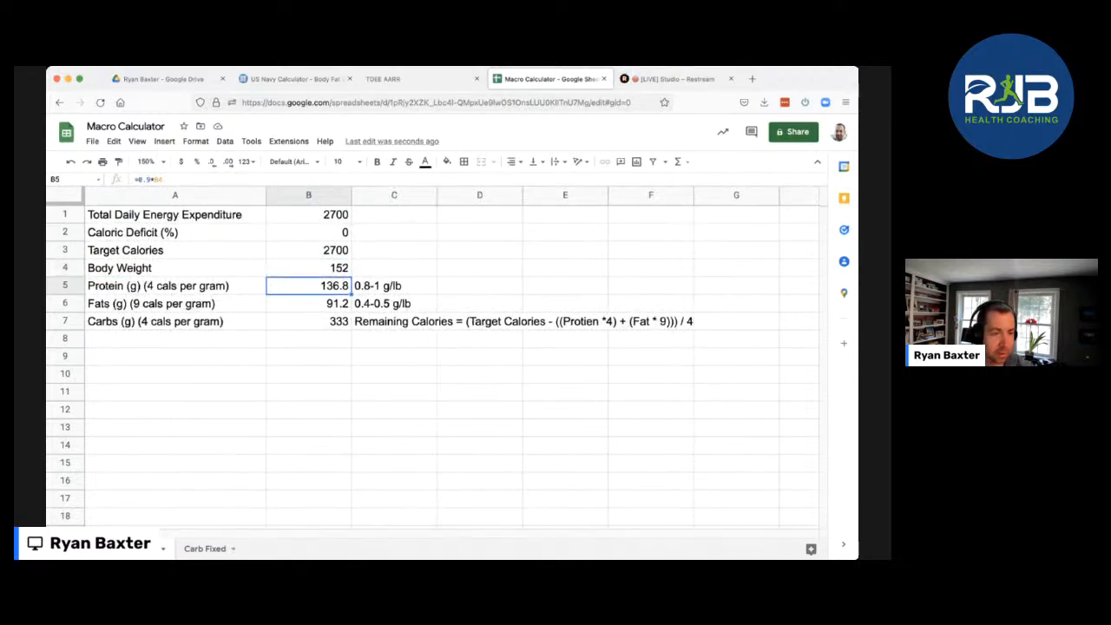
click(394, 304)
click(395, 286)
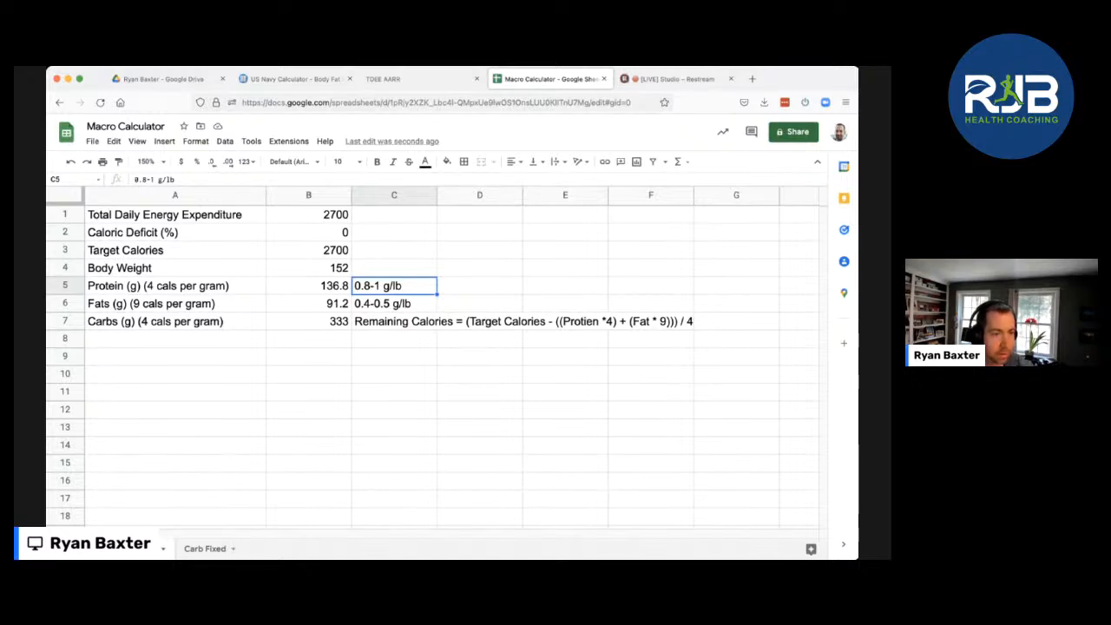
click(308, 285)
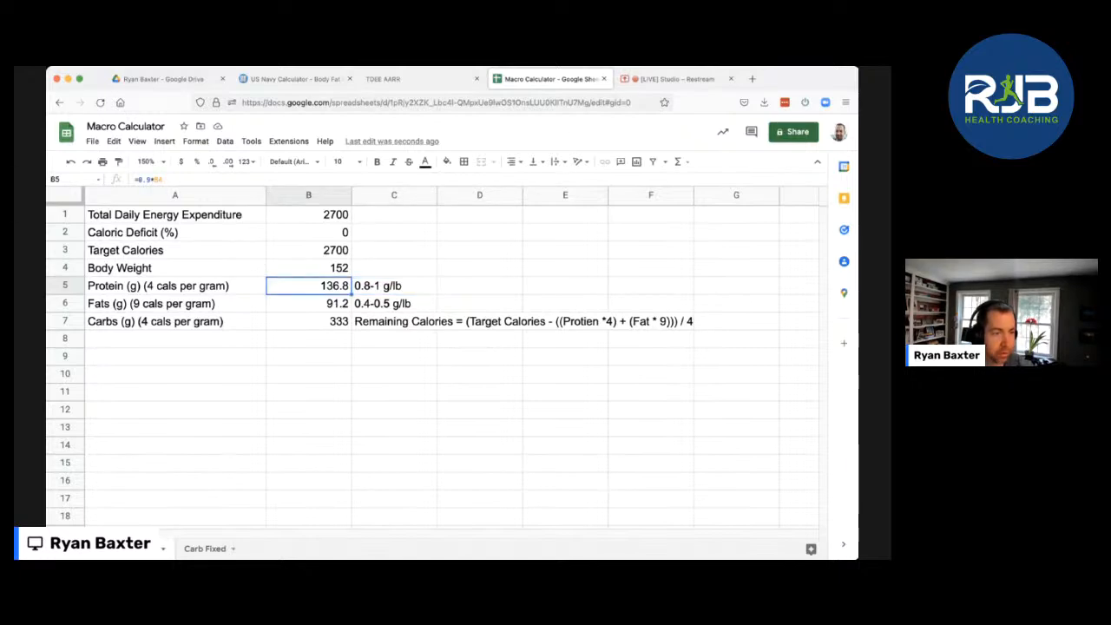
click(151, 180)
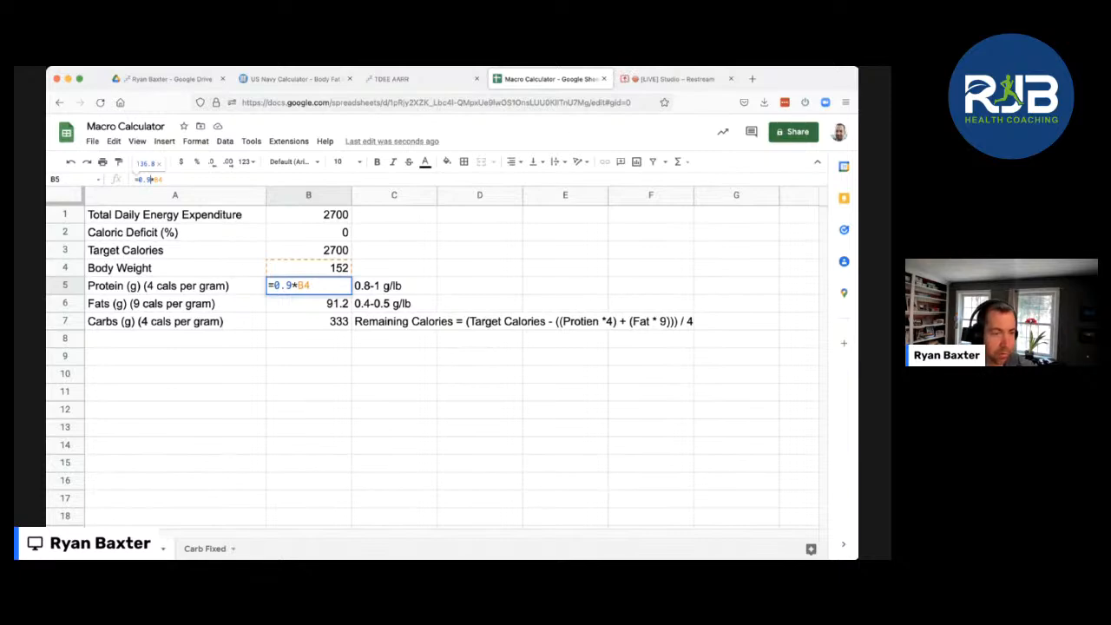
key(Return)
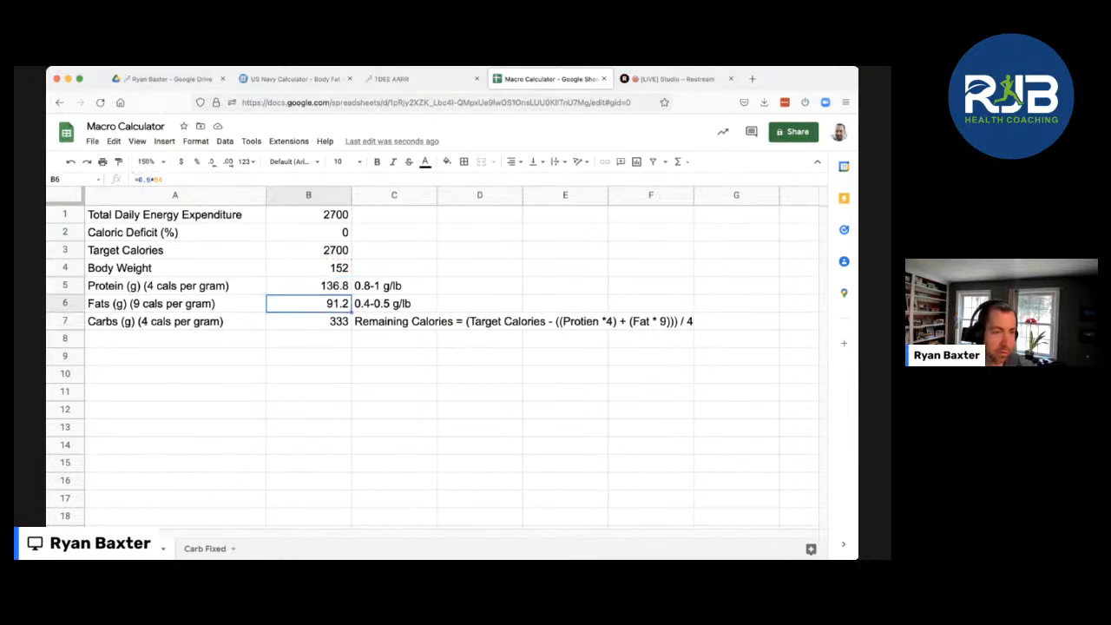
key(Up)
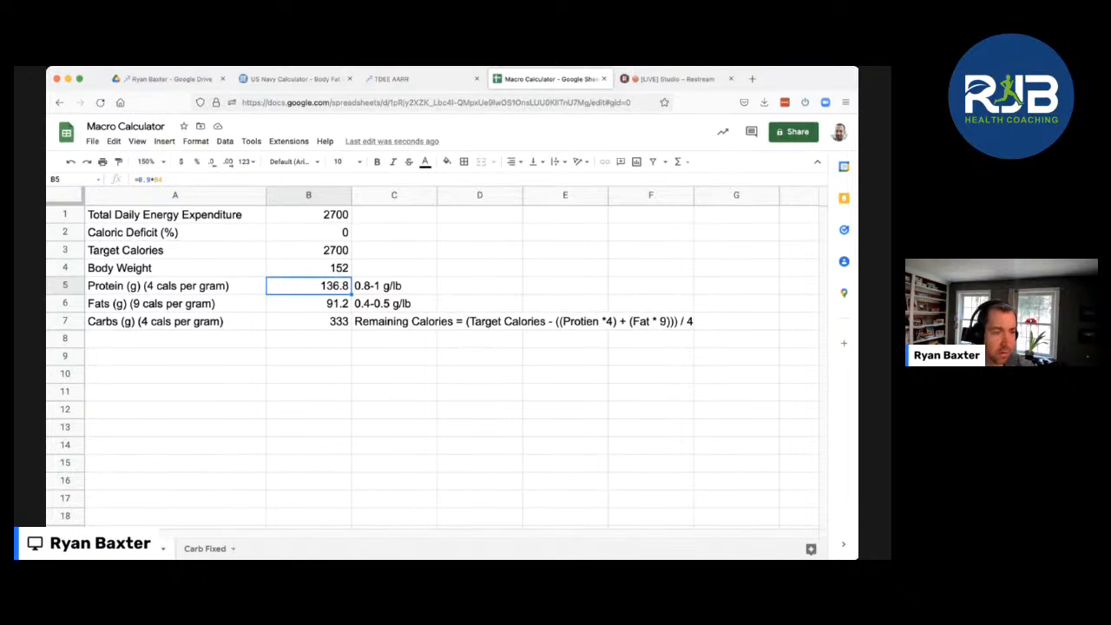
Check the fats formula and change the fats guideline in C6 to read "0.4-0.6 g/lb"
click(308, 304)
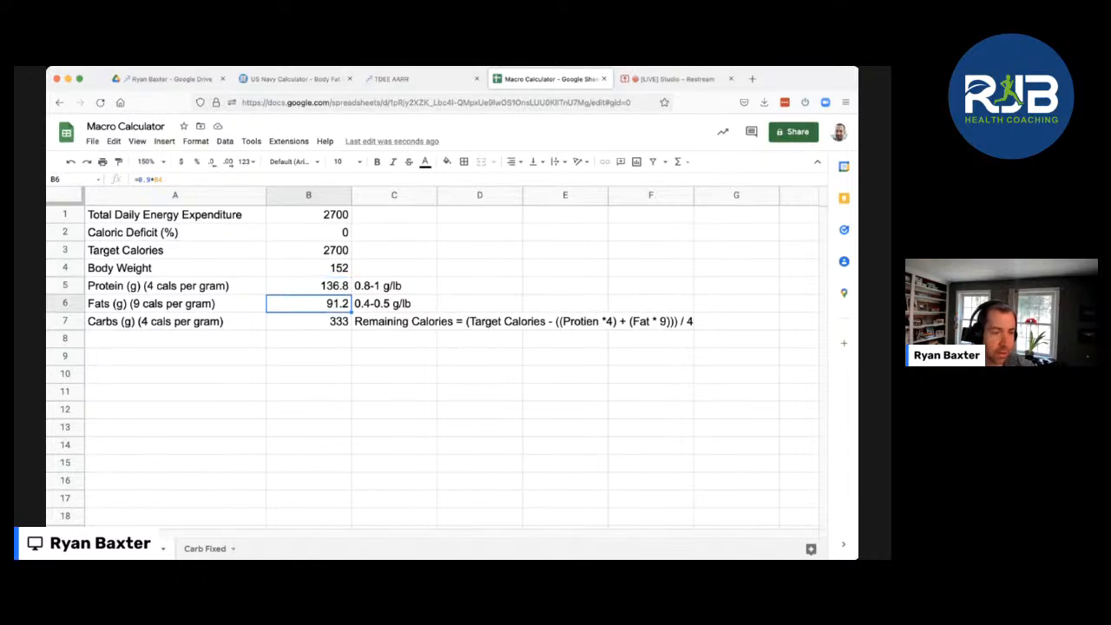
click(394, 304)
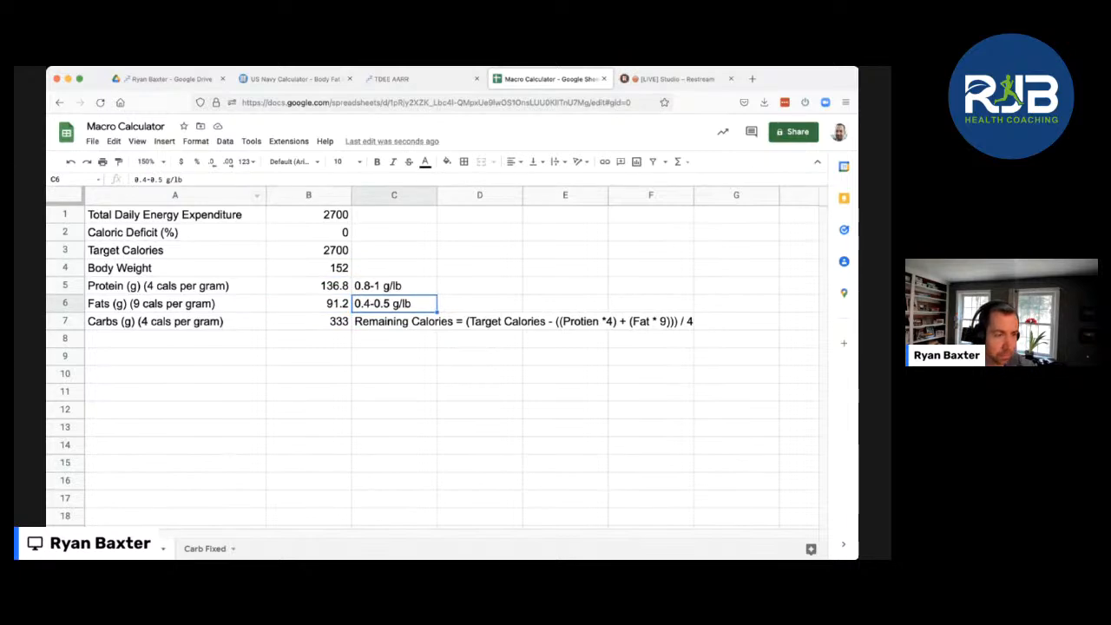
click(309, 304)
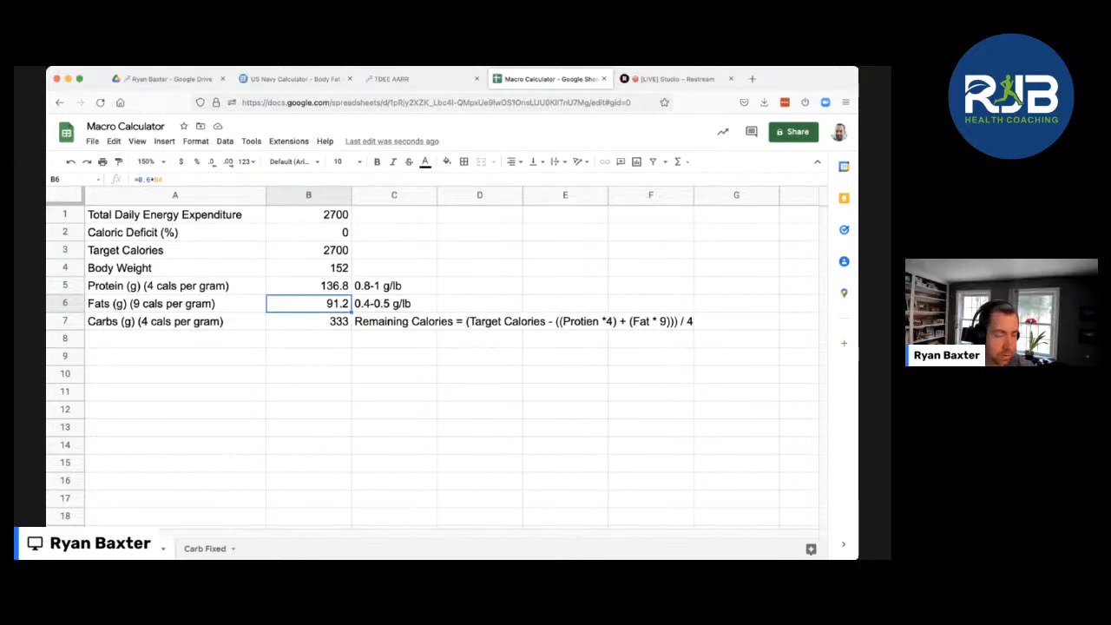
double_click(389, 304)
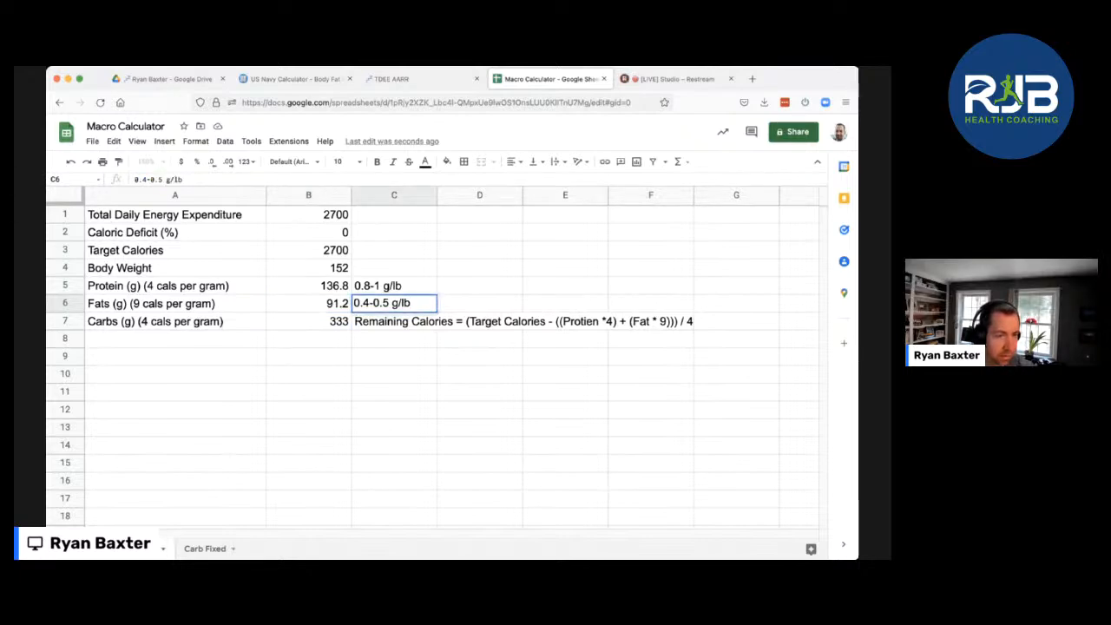
triple_click(389, 304)
click(389, 304)
key(BackSpace)
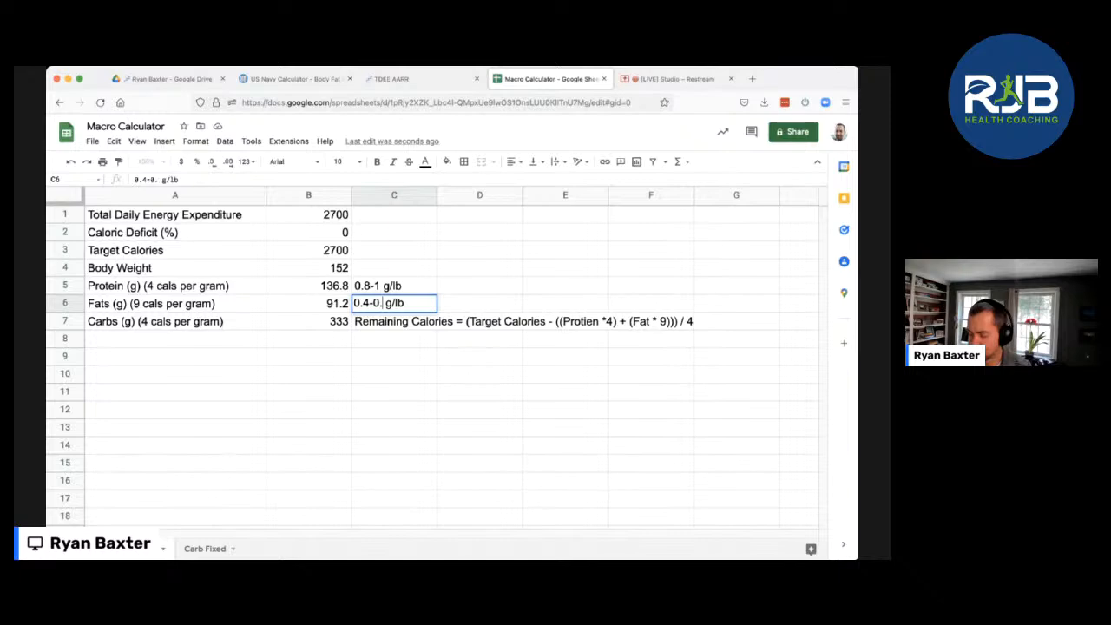
text(6)
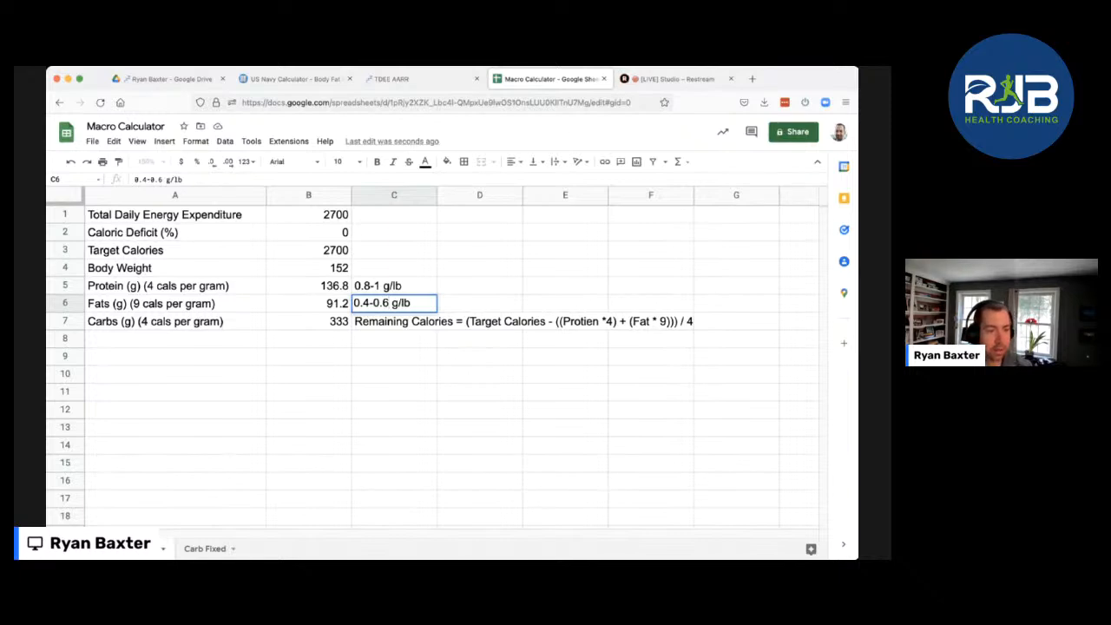
click(394, 357)
Examine the fats and protein formulas, then the carbs formula and its remaining-calories note
click(309, 303)
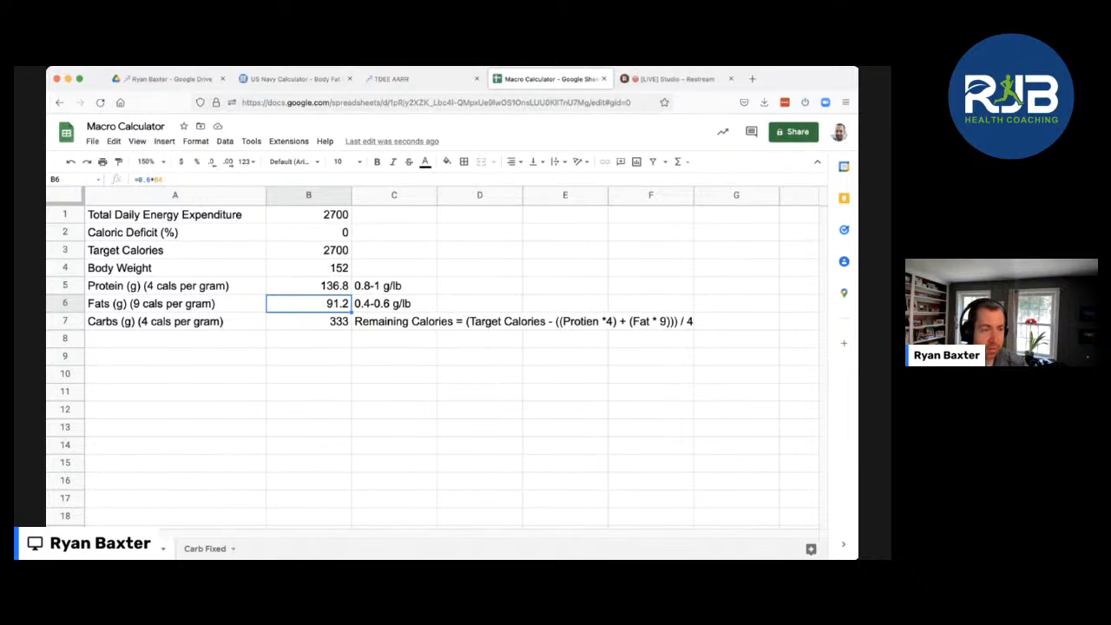
key(Up)
key(Down)
key(Up)
key(Down)
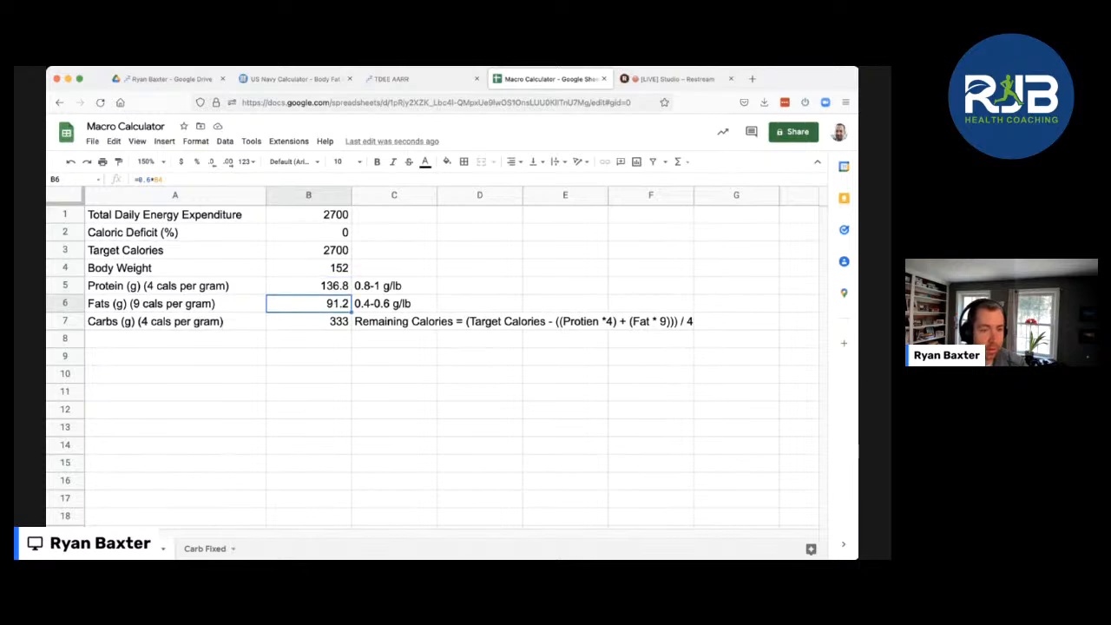
click(425, 323)
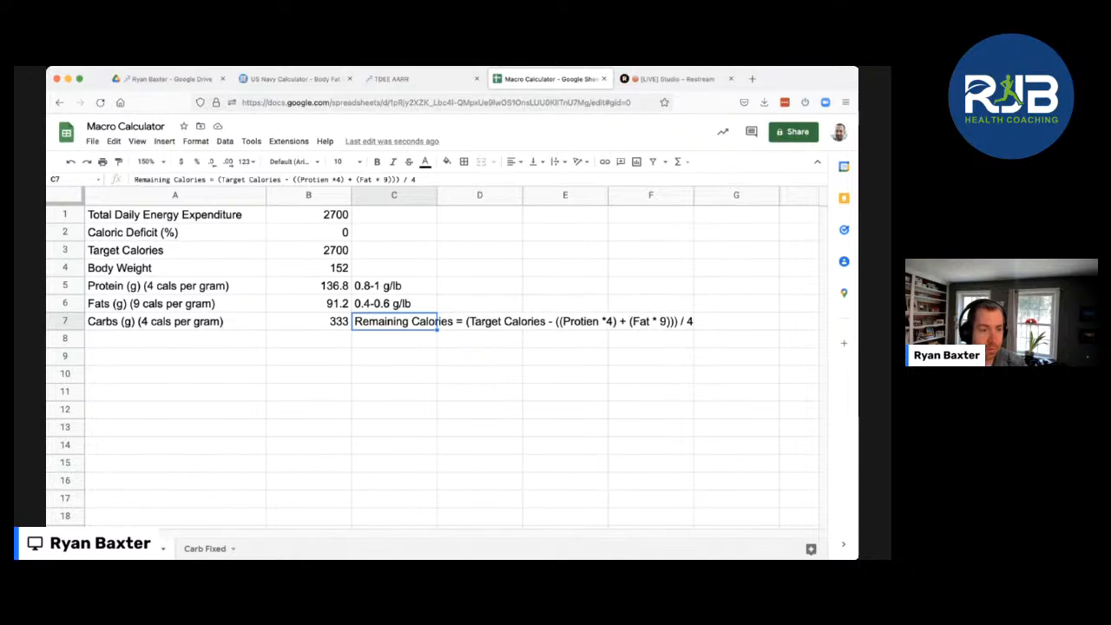
click(309, 322)
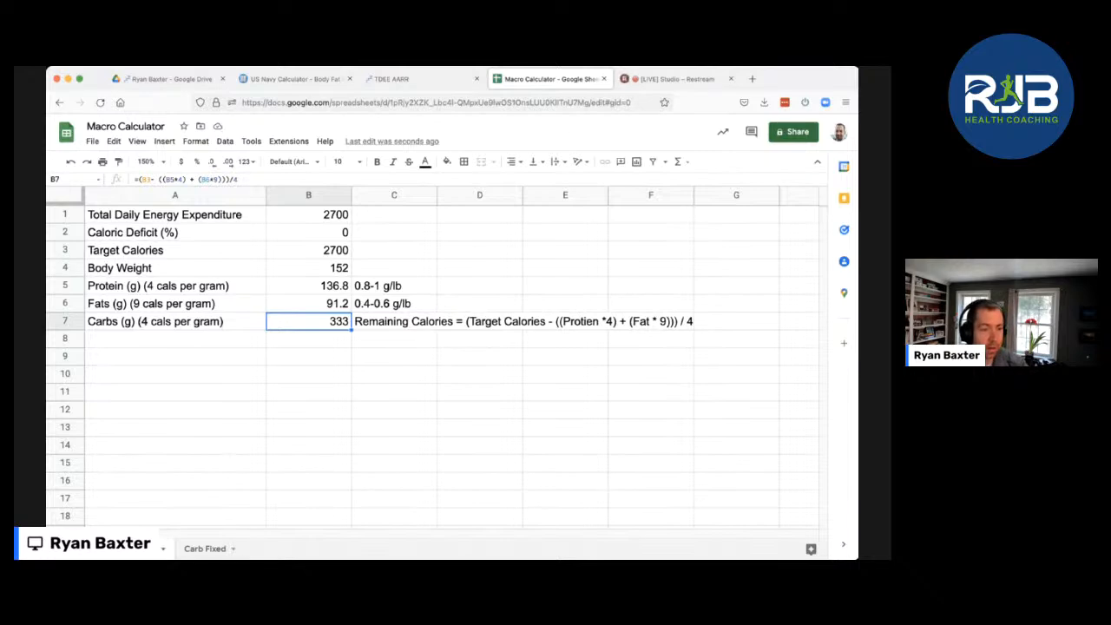
Open the Carb Fixed sheet and set Total Daily Energy Expenditure to 2700
click(205, 548)
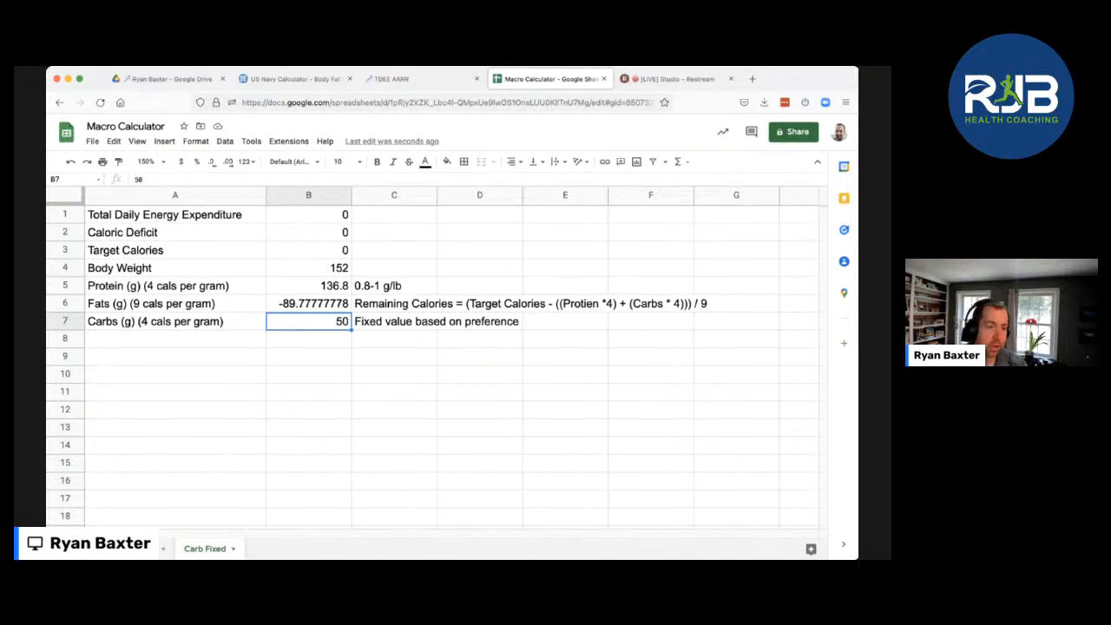
key(Down)
key(Up)
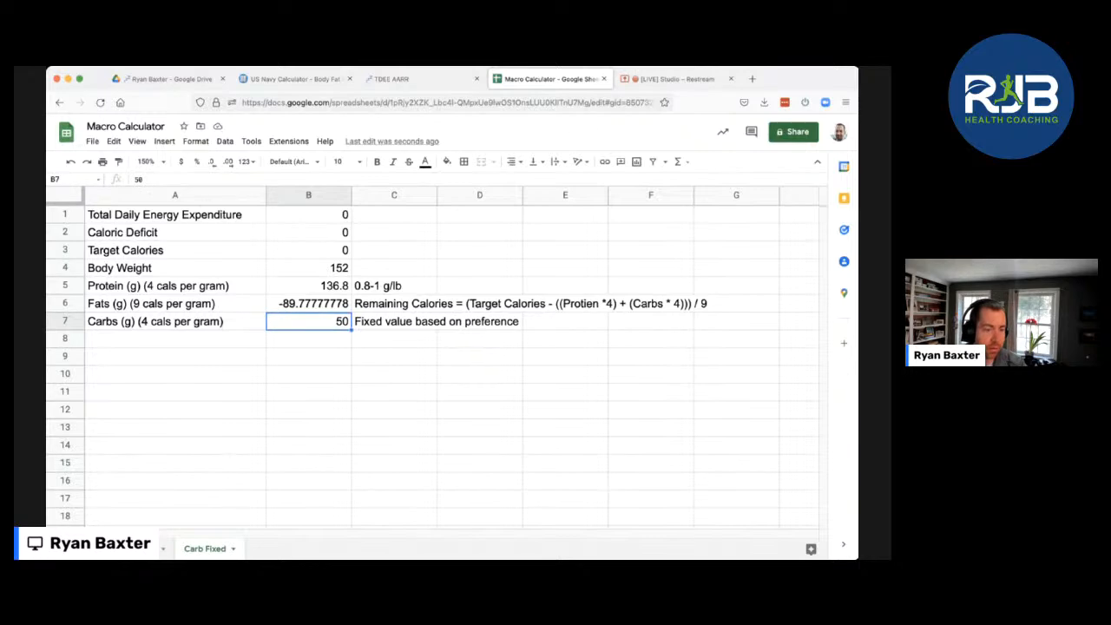
click(308, 214)
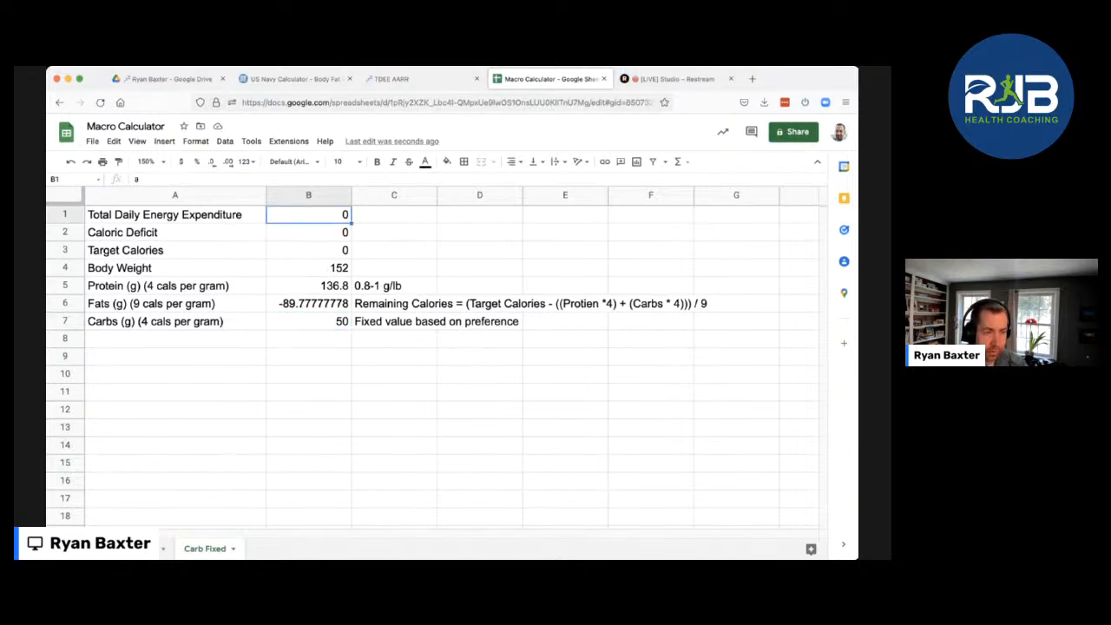
text(2700)
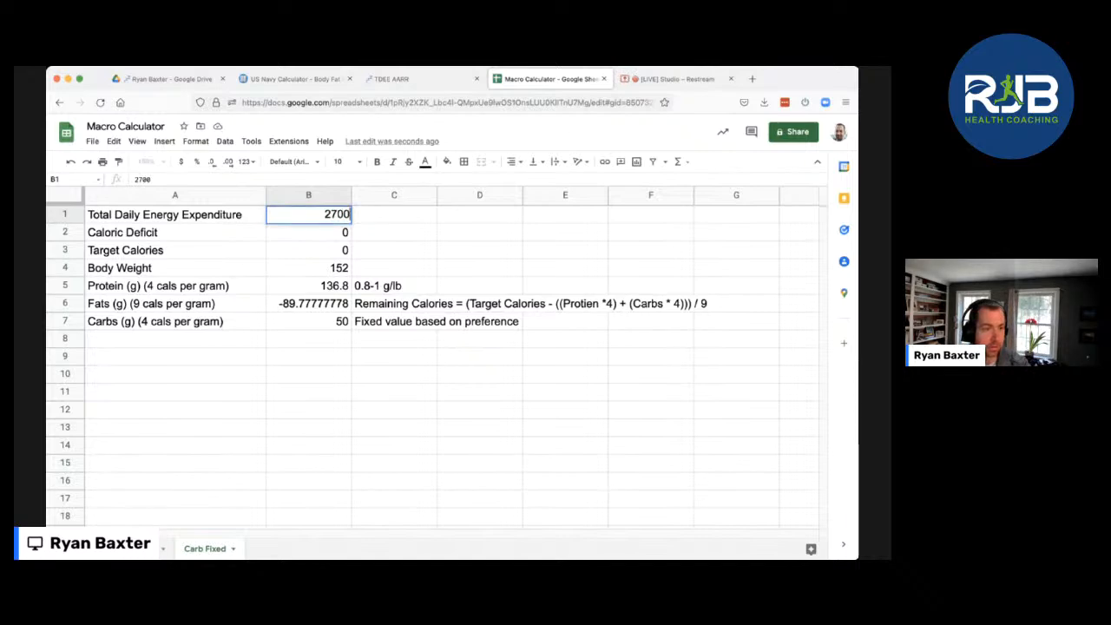
click(394, 233)
Examine the Carb Fixed sheet's deficit, target calories, body weight, protein and carbs cells, and the fats formula with its remaining-calories note
click(308, 233)
click(308, 250)
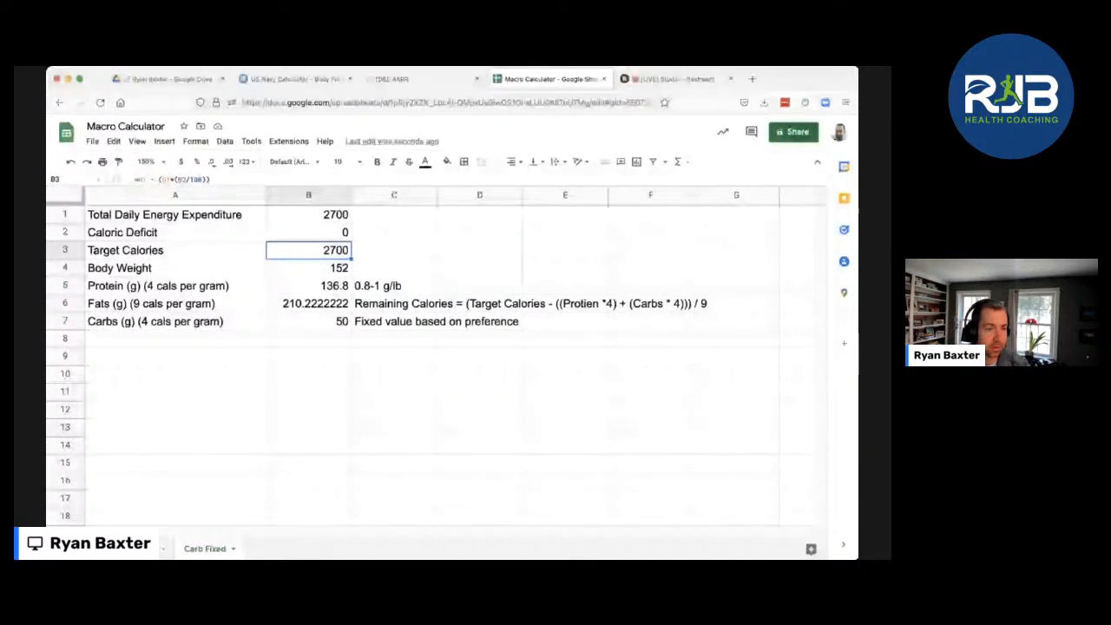
click(308, 268)
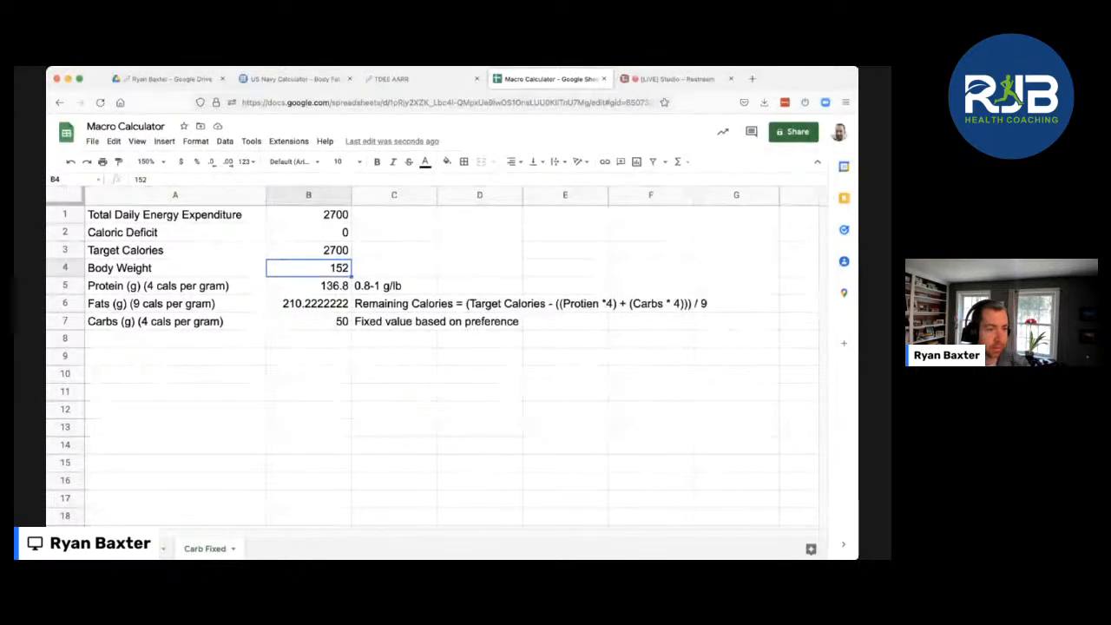
click(308, 286)
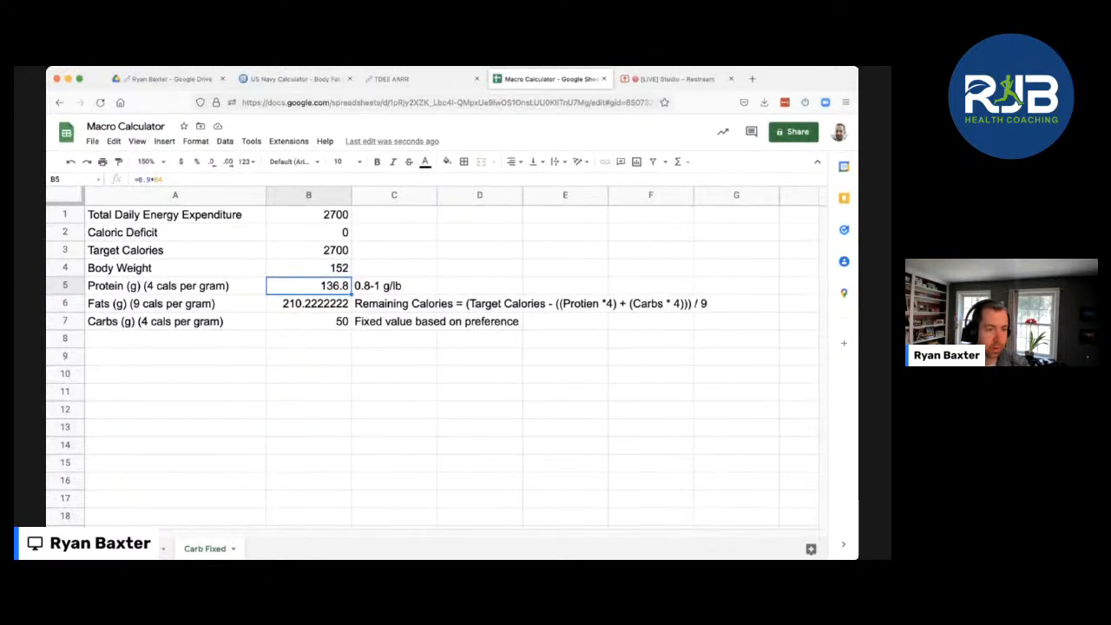
click(308, 321)
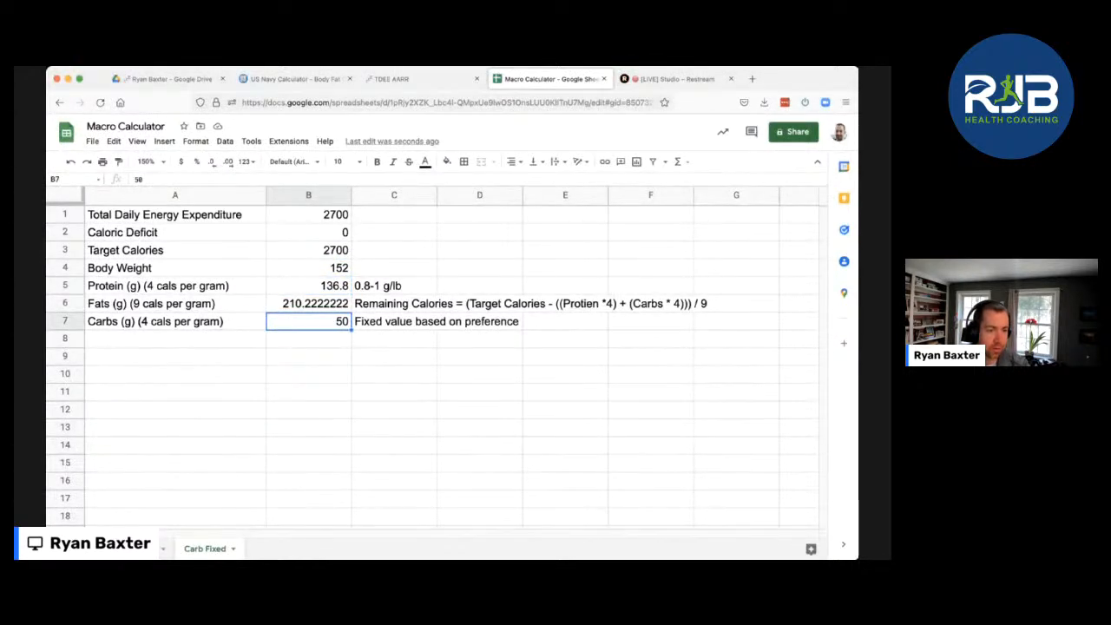
click(308, 304)
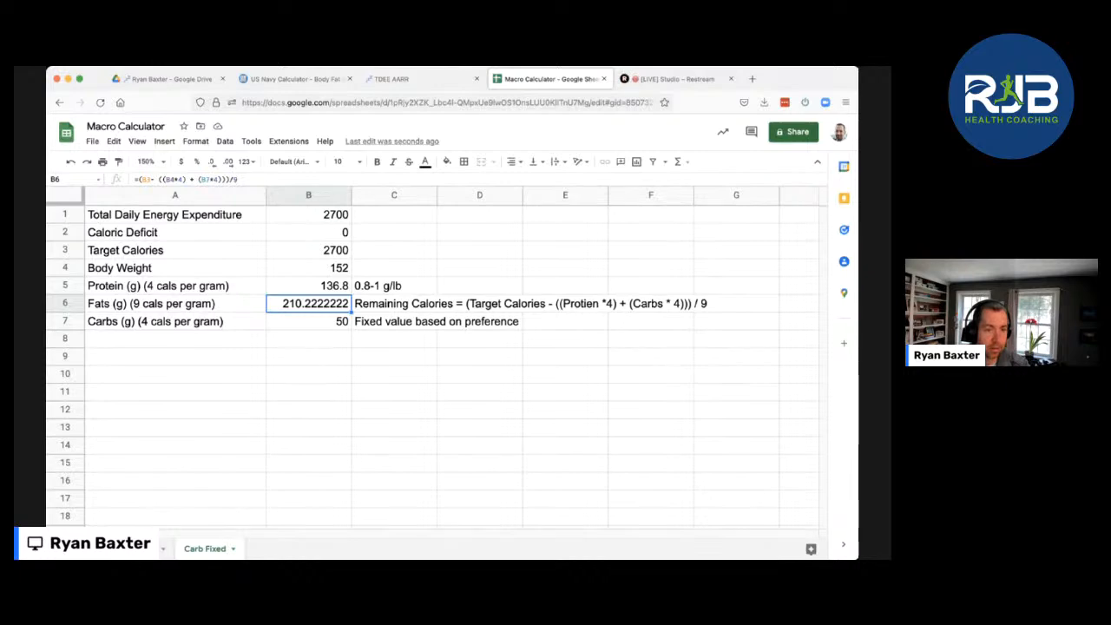
click(480, 304)
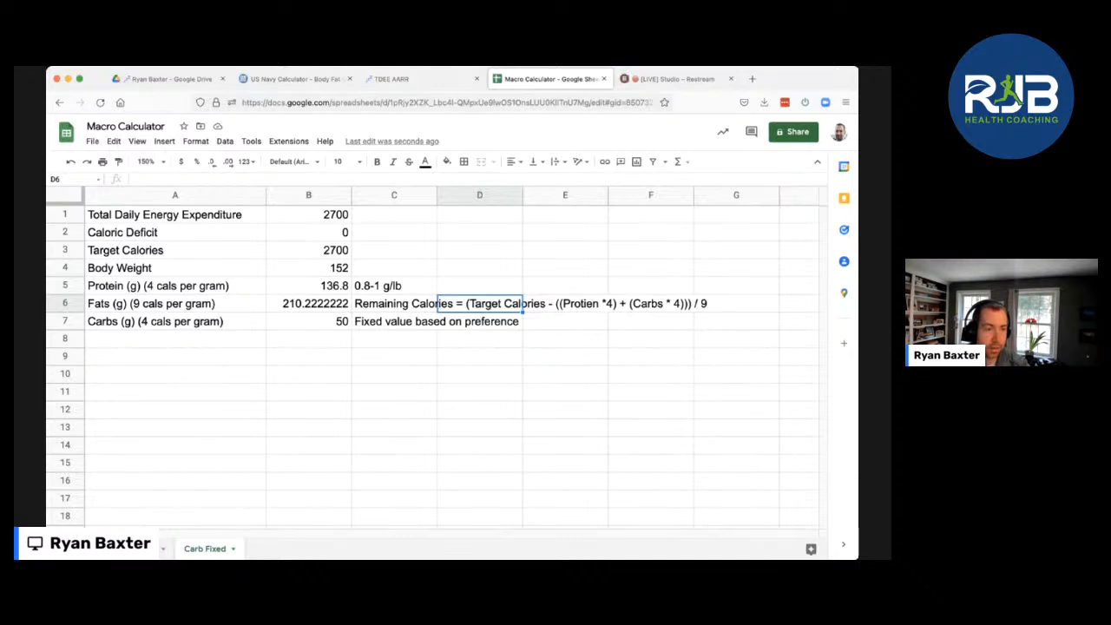
click(309, 304)
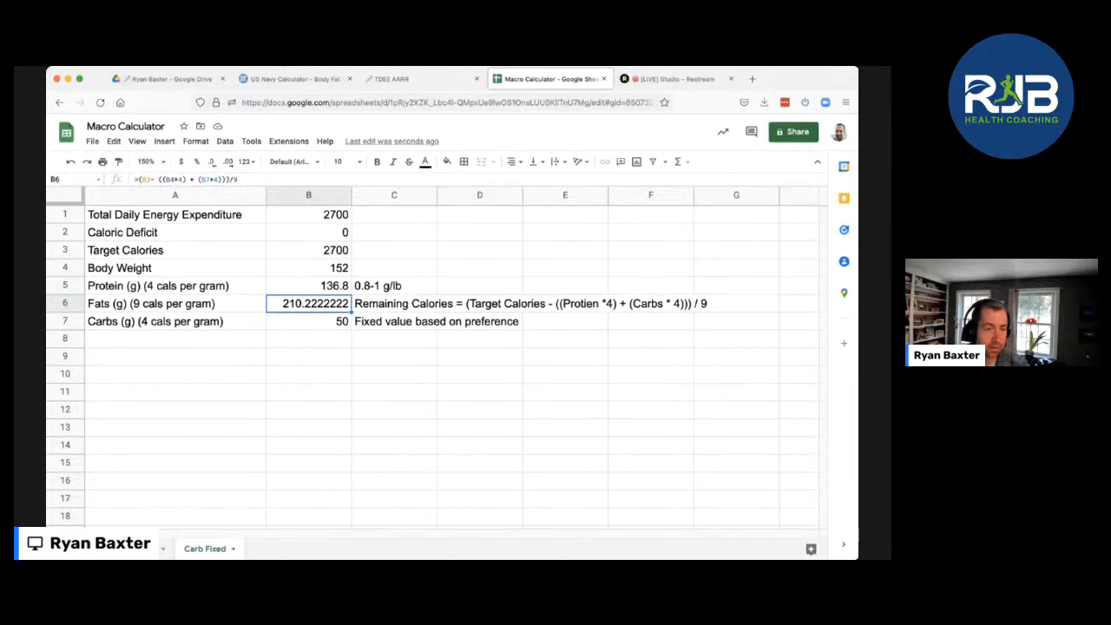
Try a fixed carbs value of 100 to see its effect on fats, and set carbs back to 50
click(308, 321)
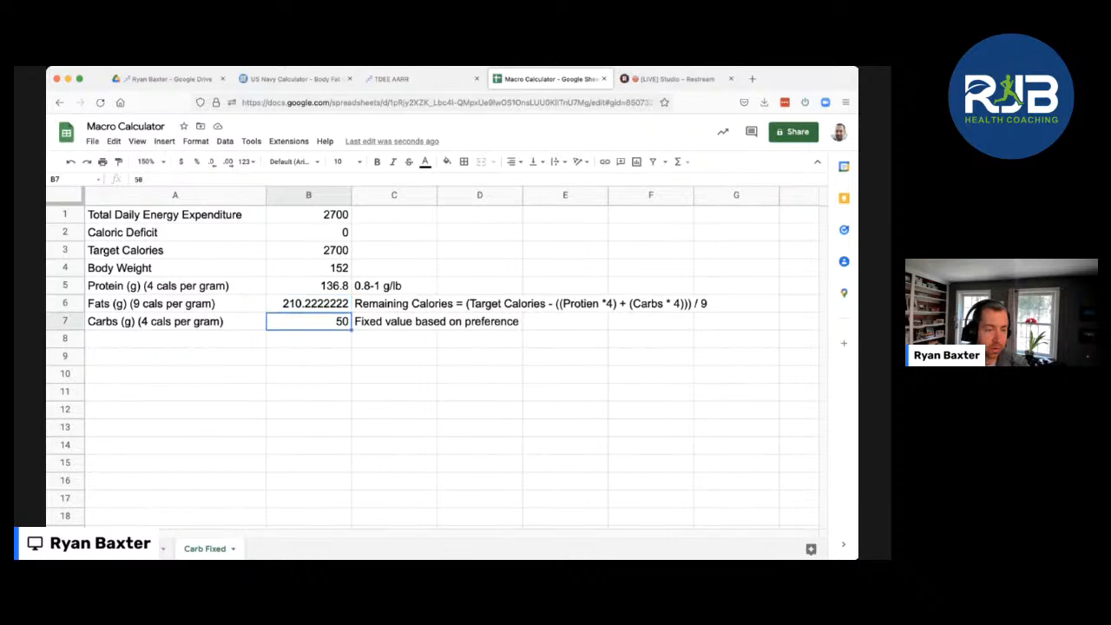
text(100)
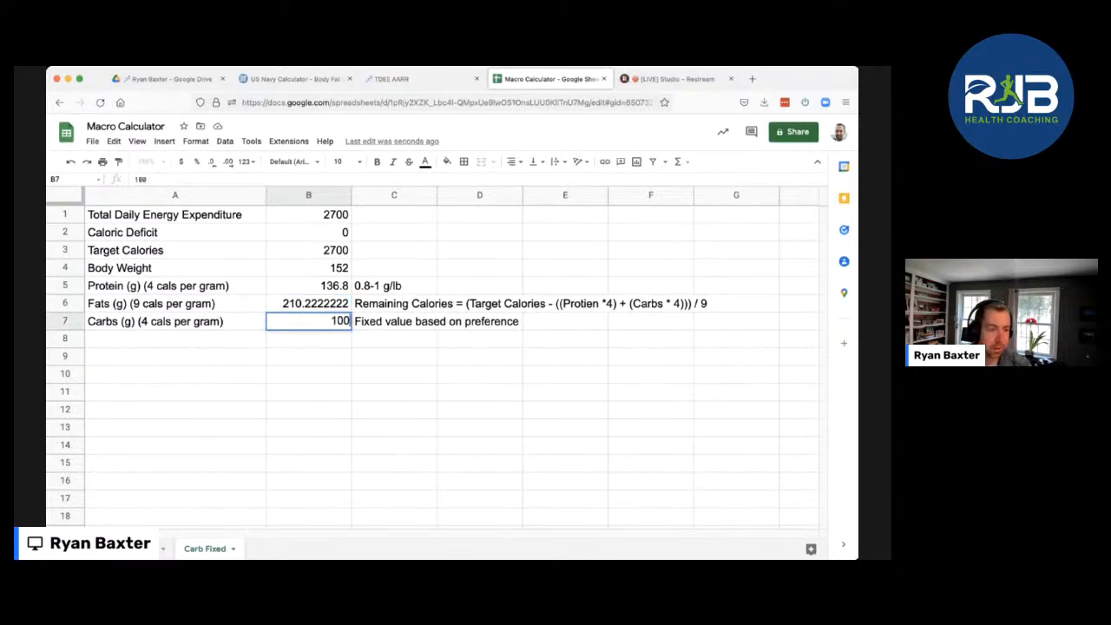
click(308, 357)
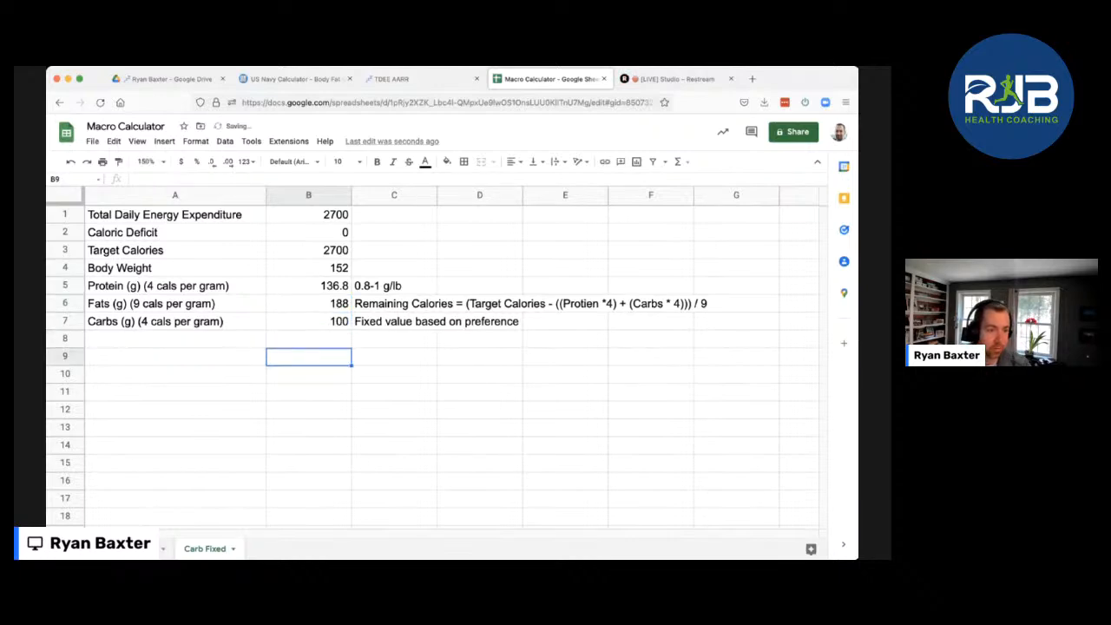
click(309, 304)
click(309, 321)
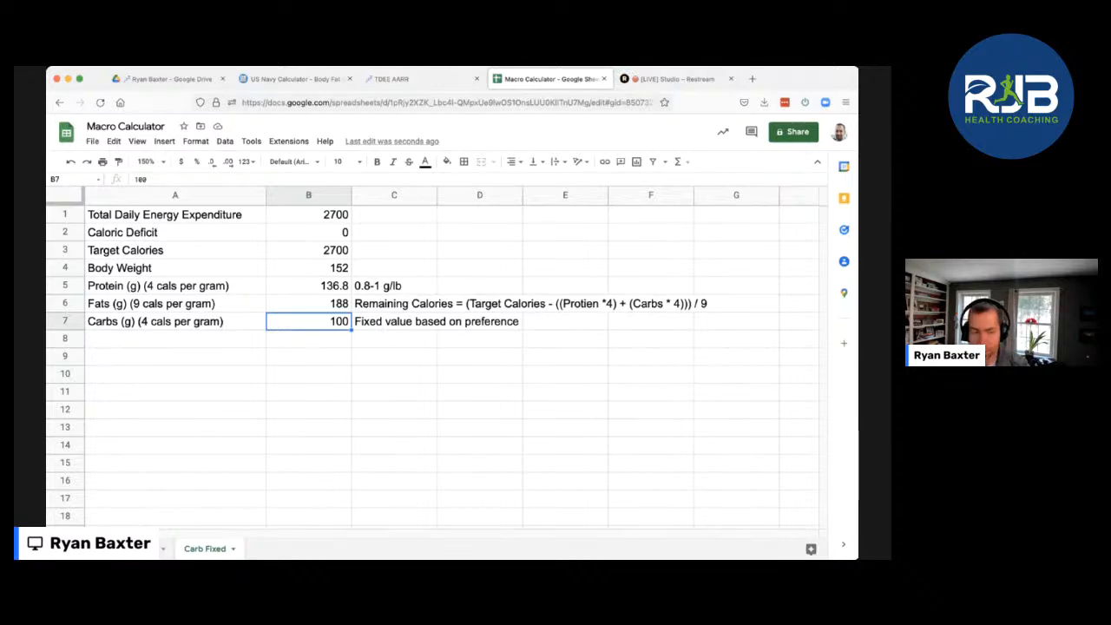
text(50)
key(Return)
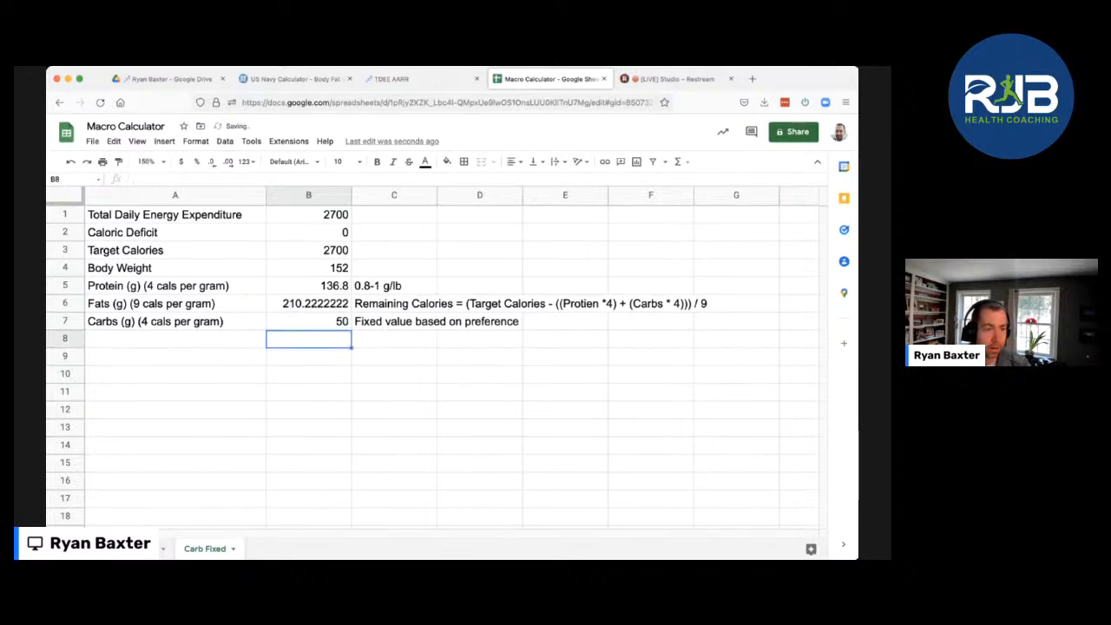
Set the Carb Fixed sheet's caloric deficit to 10 and rename its label as "Caloric Deficit (%)"
click(309, 233)
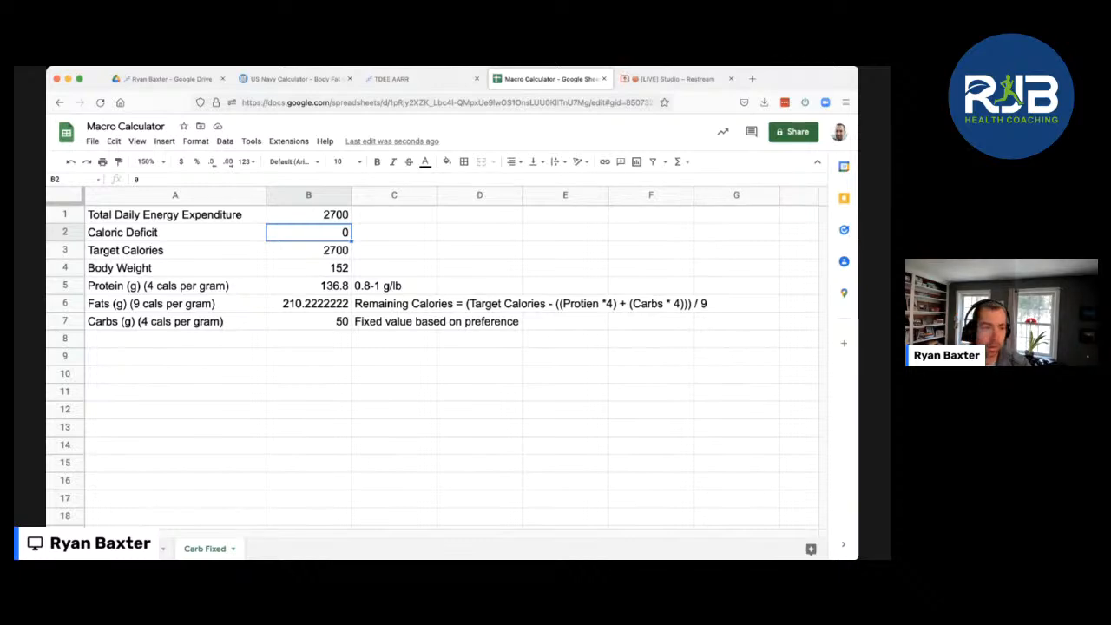
text(10)
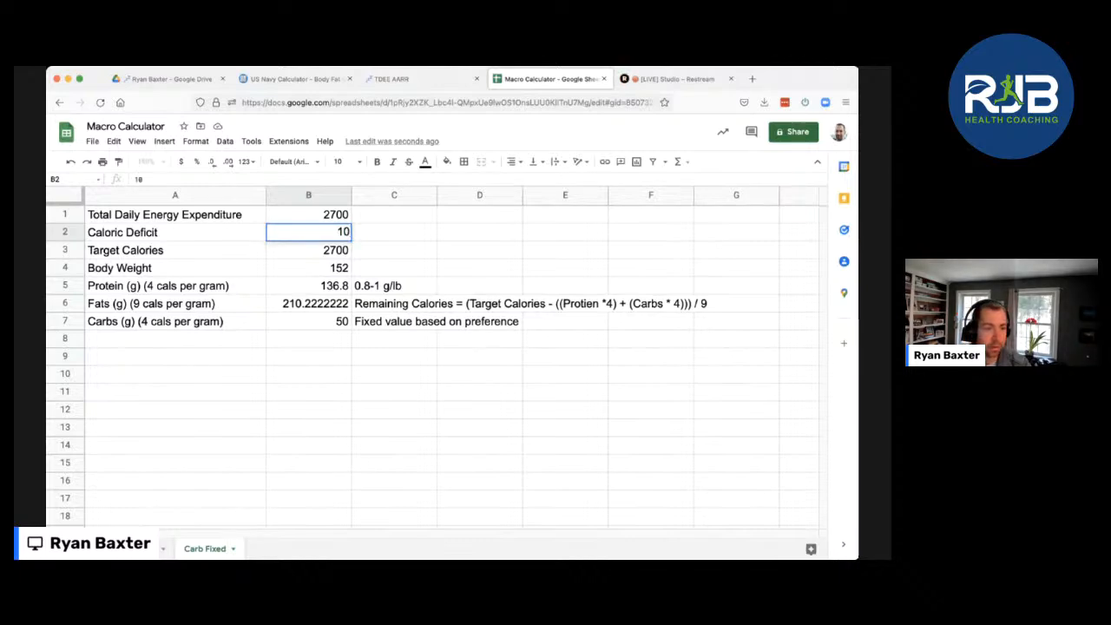
double_click(174, 232)
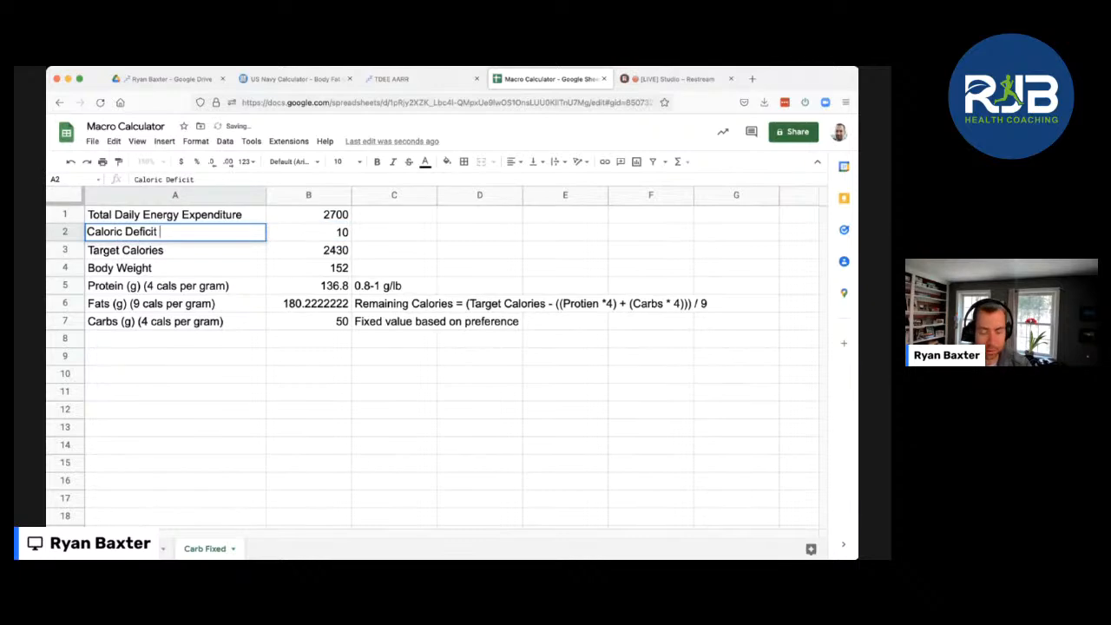
text((%))
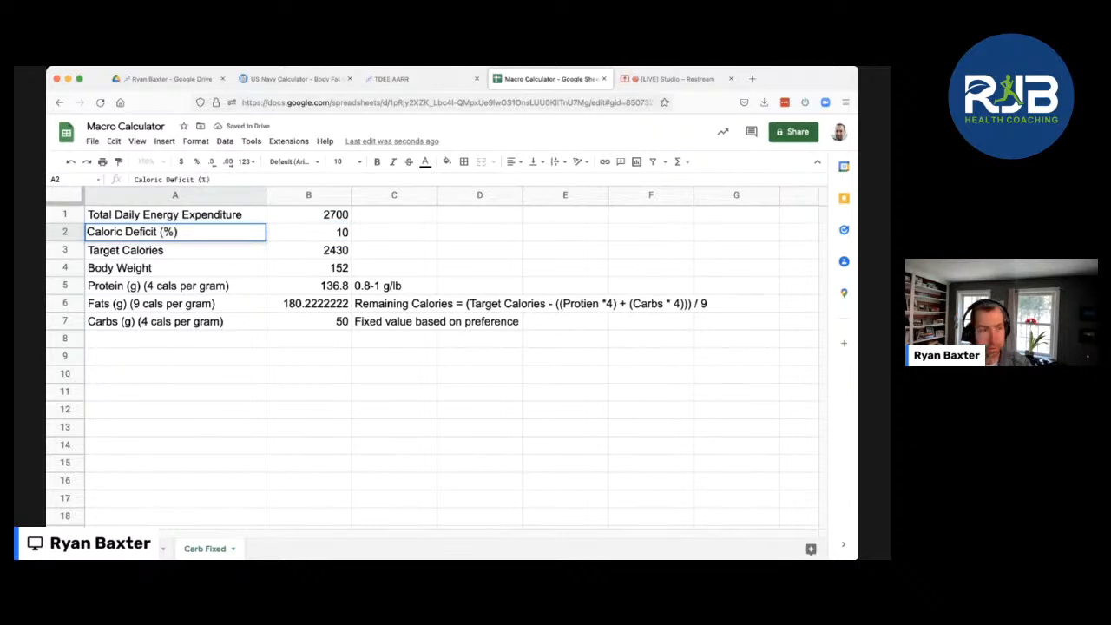
click(308, 250)
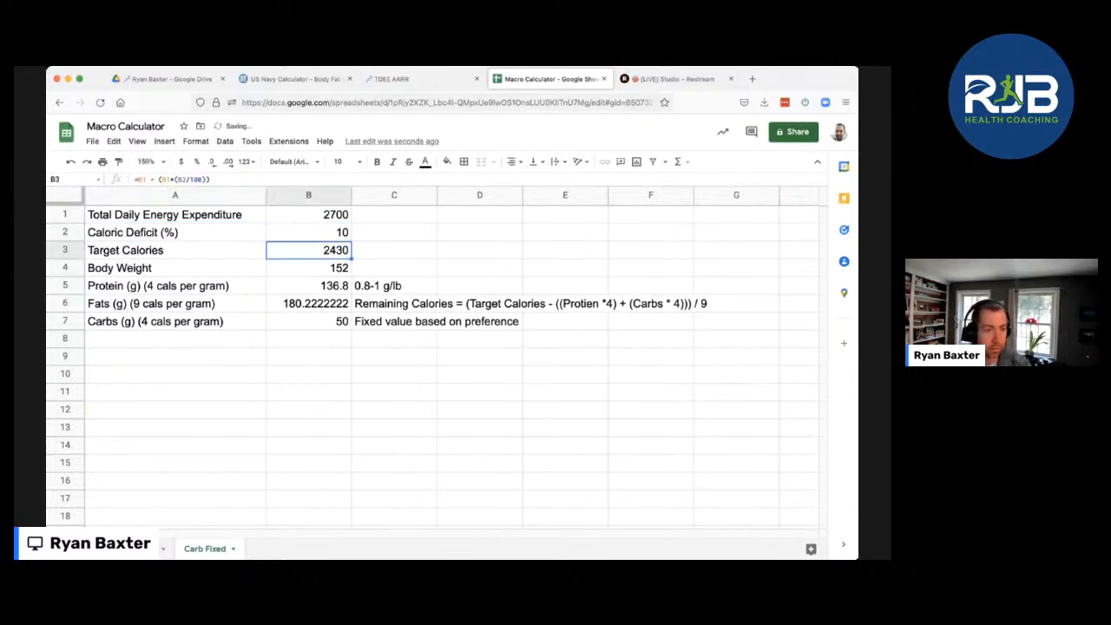
Review the caloric deficit, target calories, protein and carbs cells on the Carb Fixed sheet
click(308, 233)
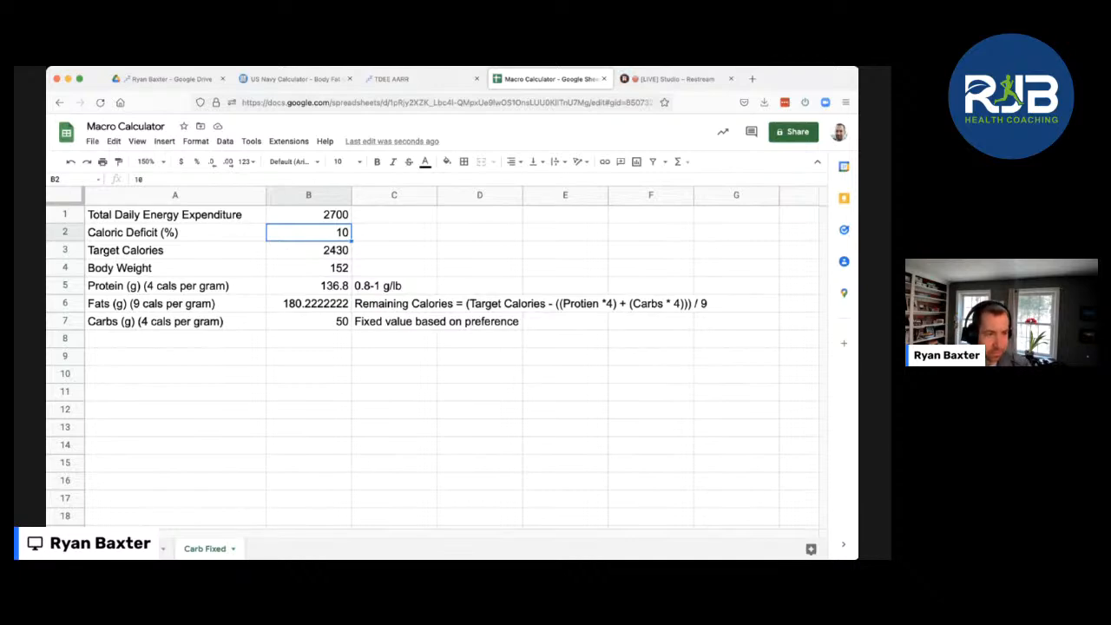
click(308, 250)
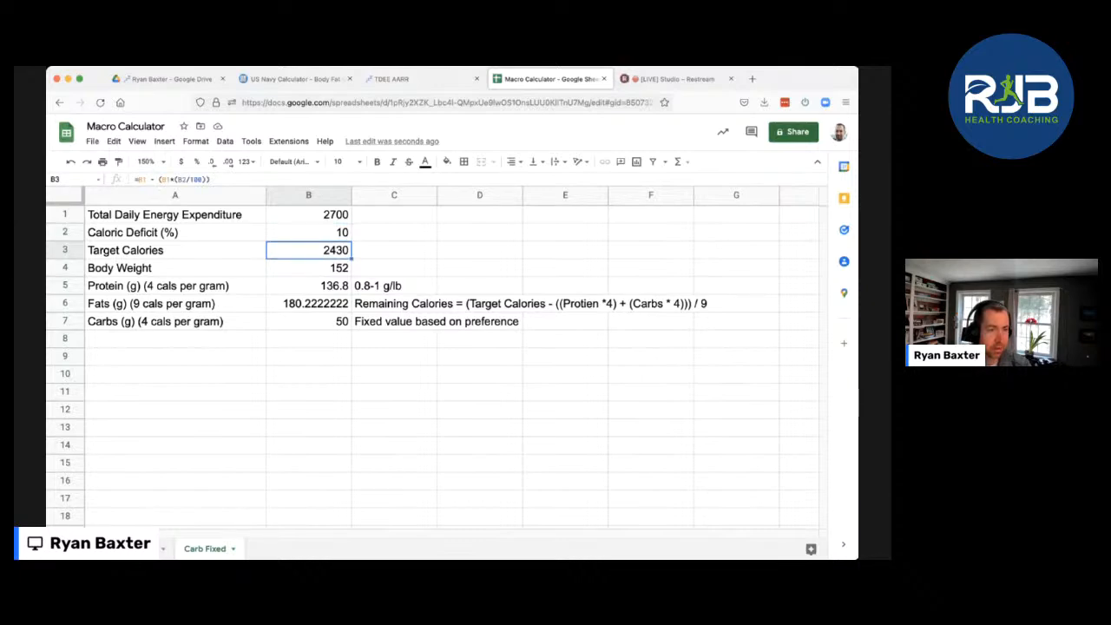
click(308, 286)
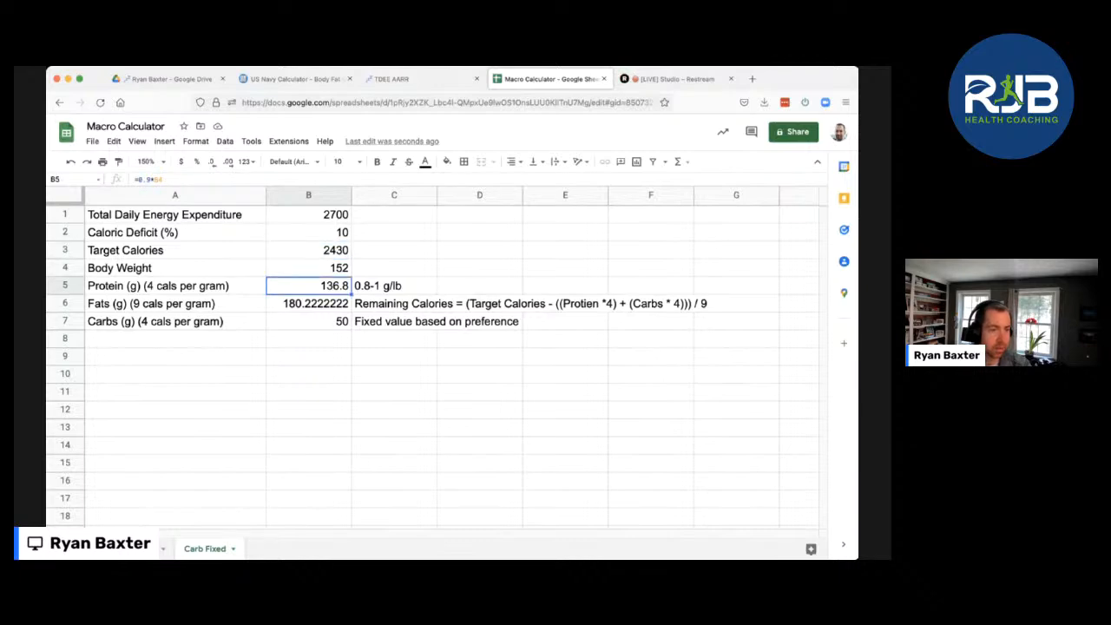
click(308, 322)
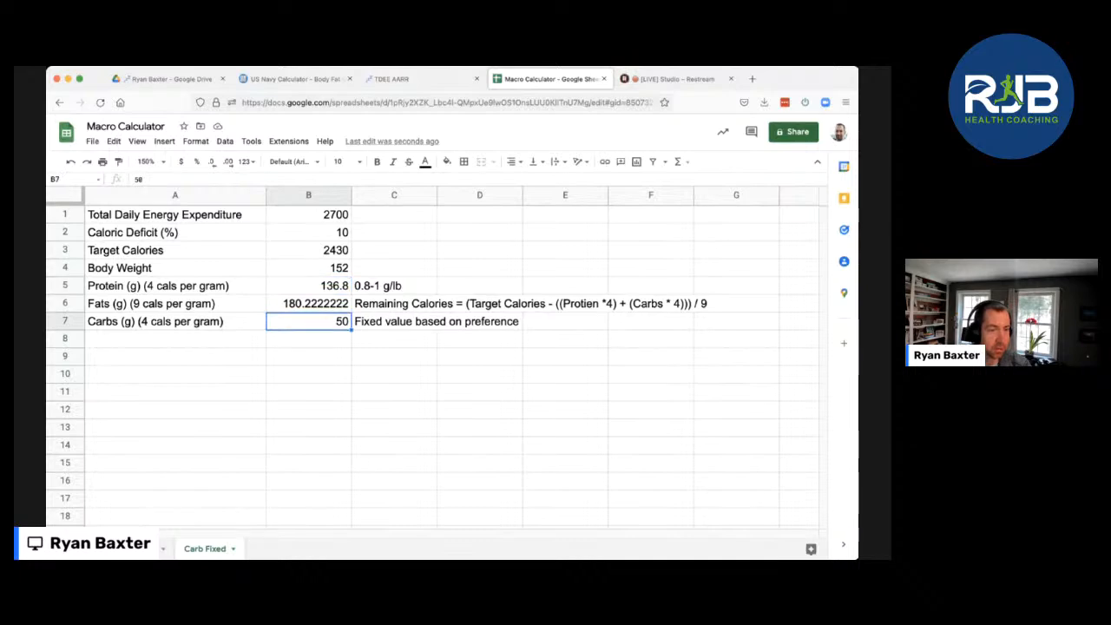
Examine the fats and protein formulas on the Carb Fixed sheet alongside the caloric deficit cell
click(308, 304)
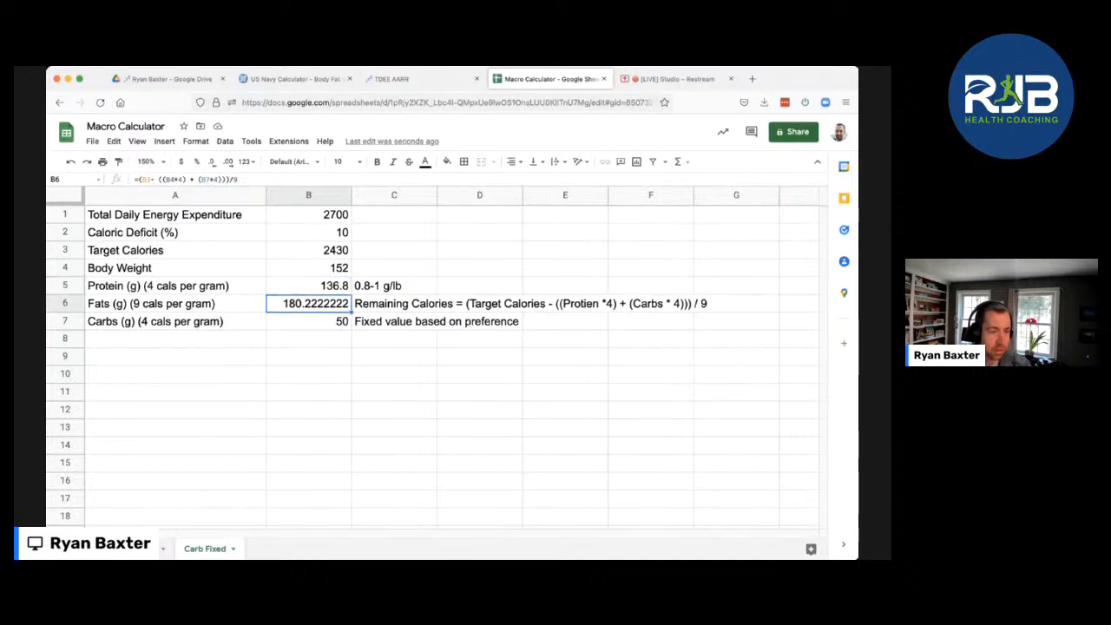
double_click(308, 233)
click(309, 285)
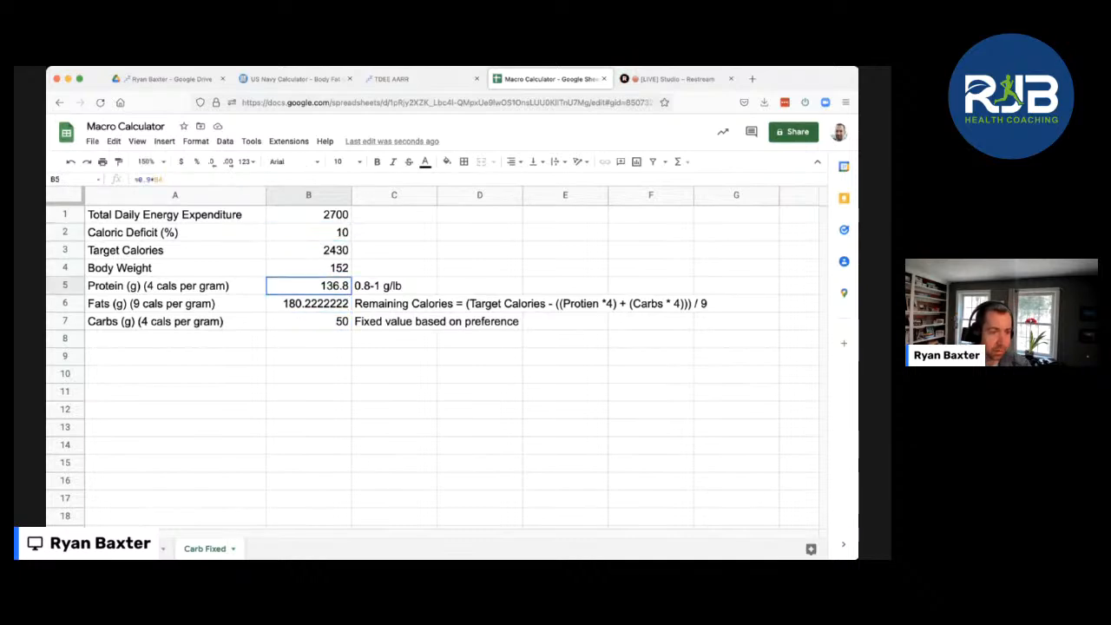
click(308, 304)
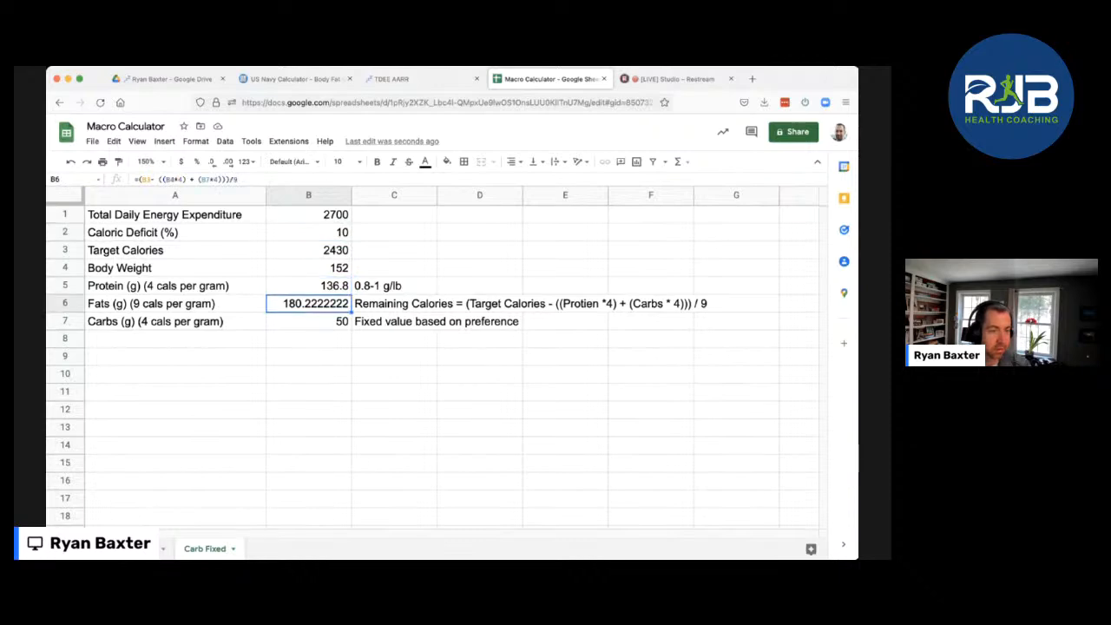
double_click(308, 304)
click(309, 340)
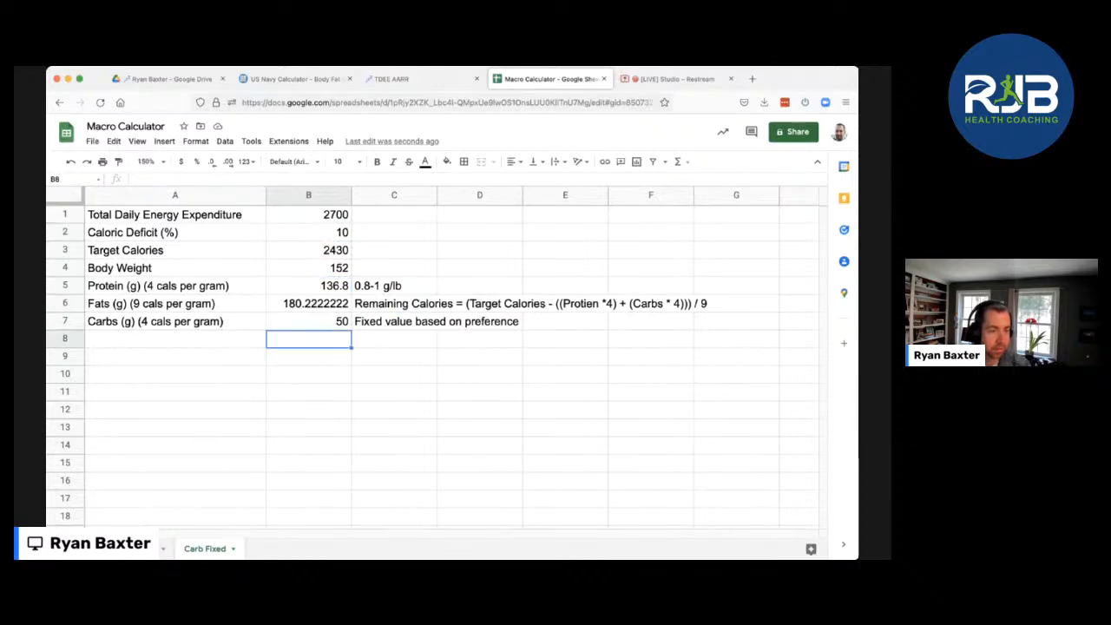
click(308, 303)
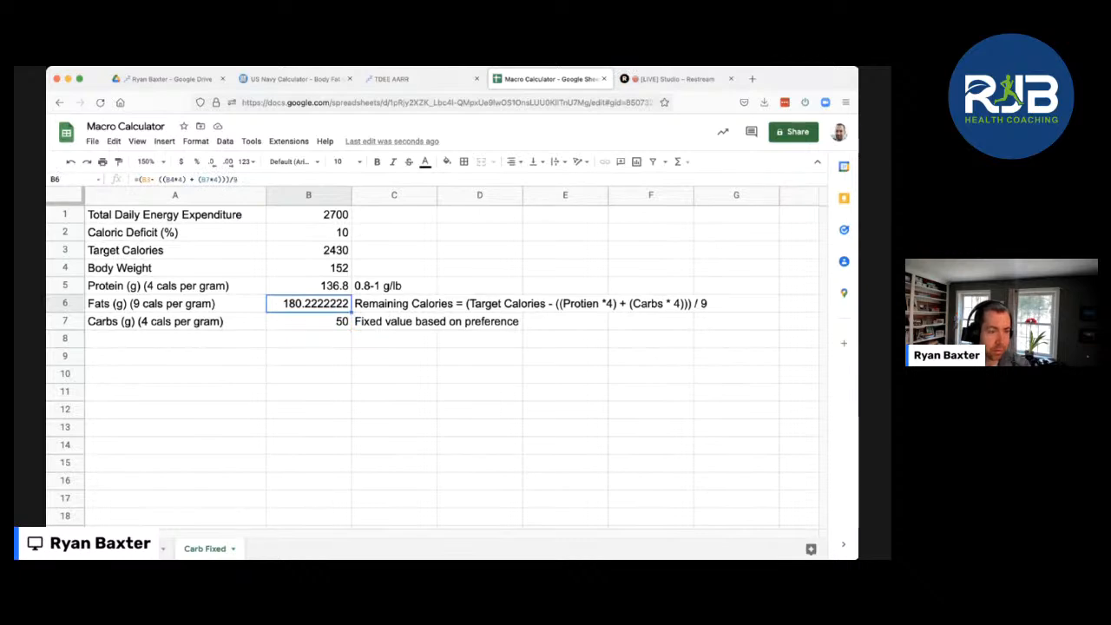
Try a caloric deficit of 15 on the Carb Fixed sheet to see its effect on fats, and set it back to 10
click(308, 233)
text(15)
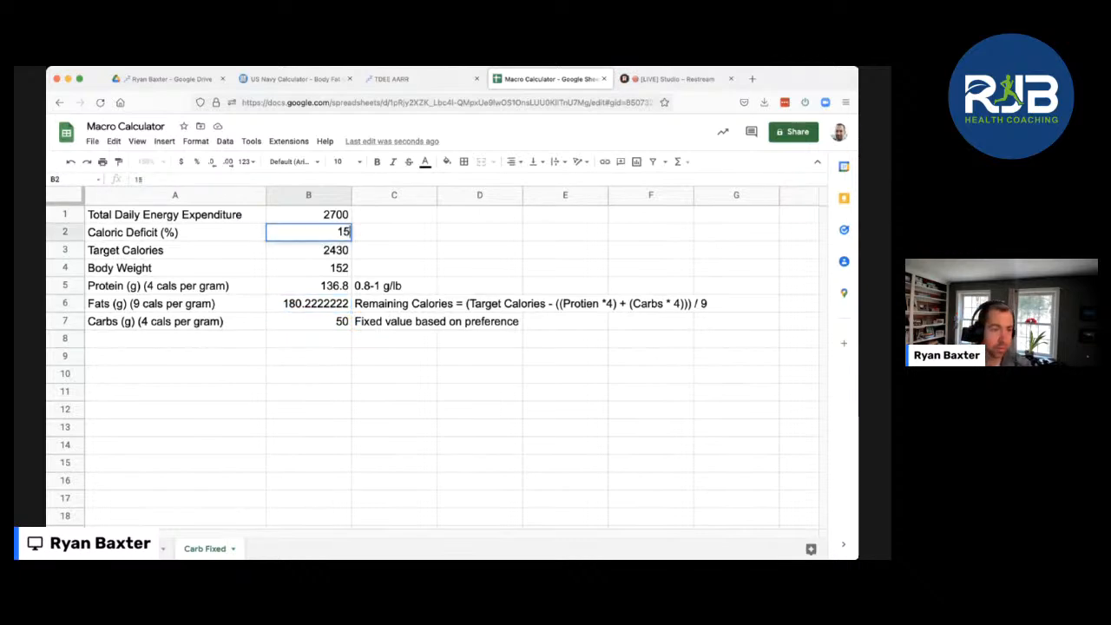
click(395, 268)
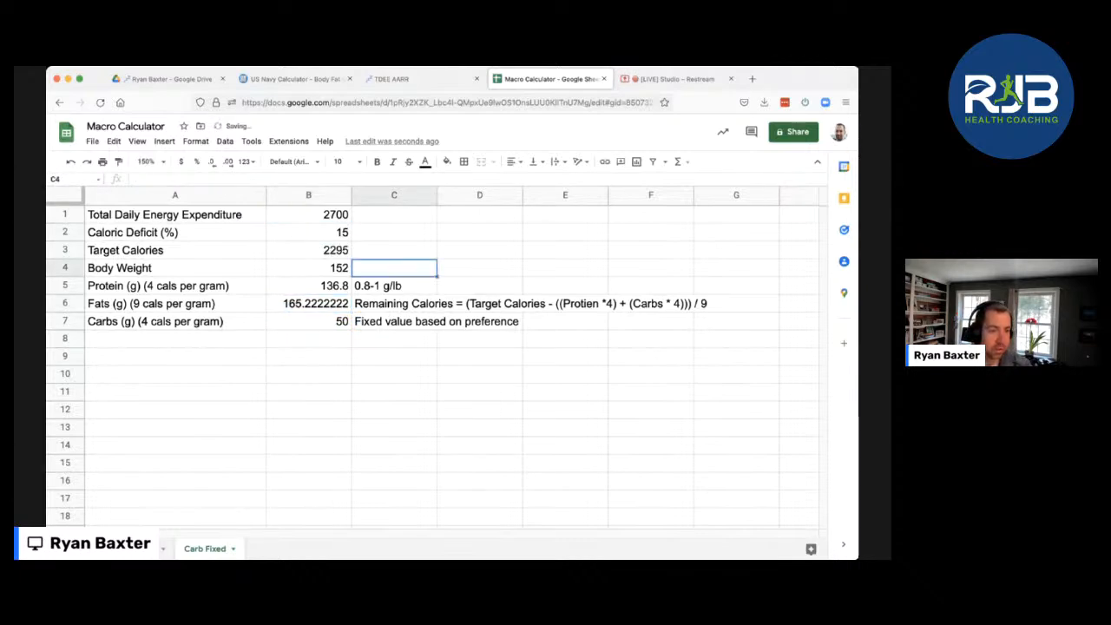
click(308, 233)
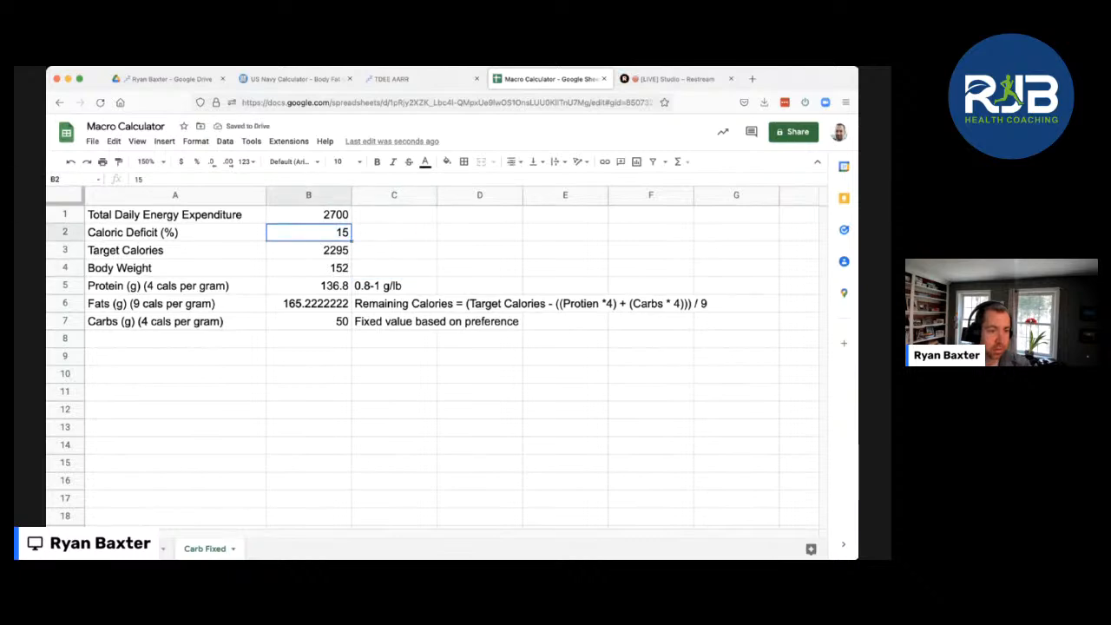
text(10)
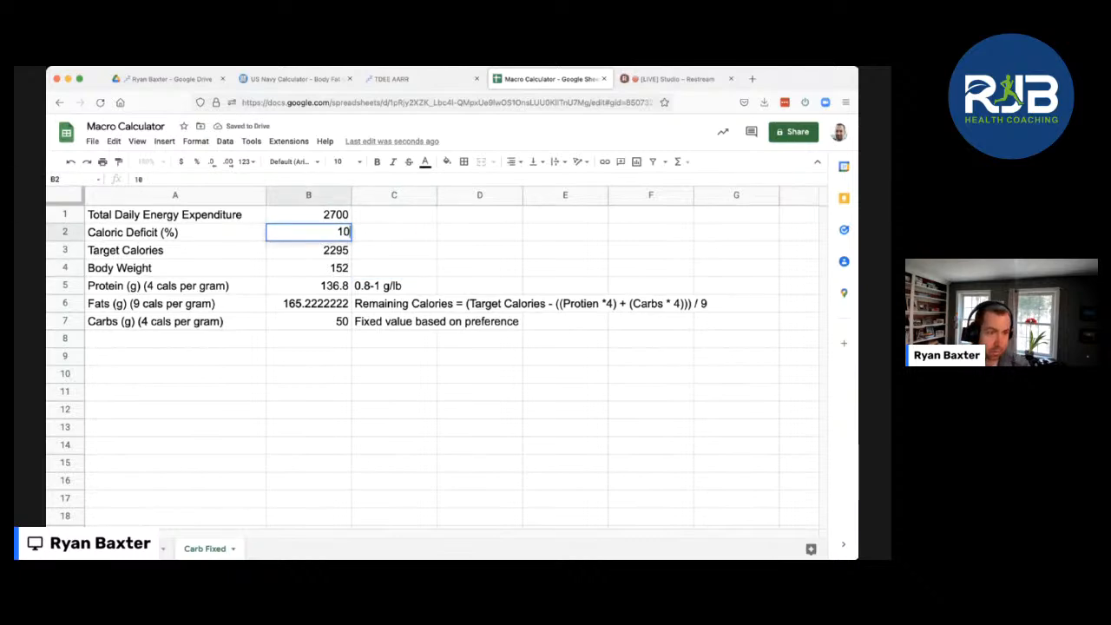
click(394, 250)
Set the caloric deficit to 10 on the sheet that calculates carbs from the remaining calories
click(134, 549)
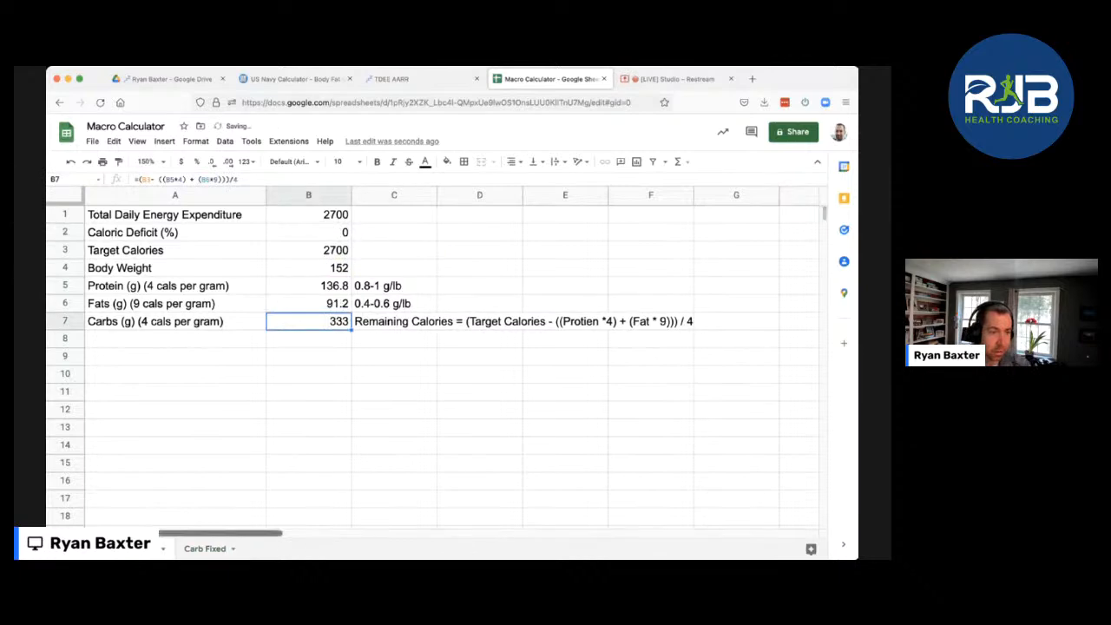
click(309, 232)
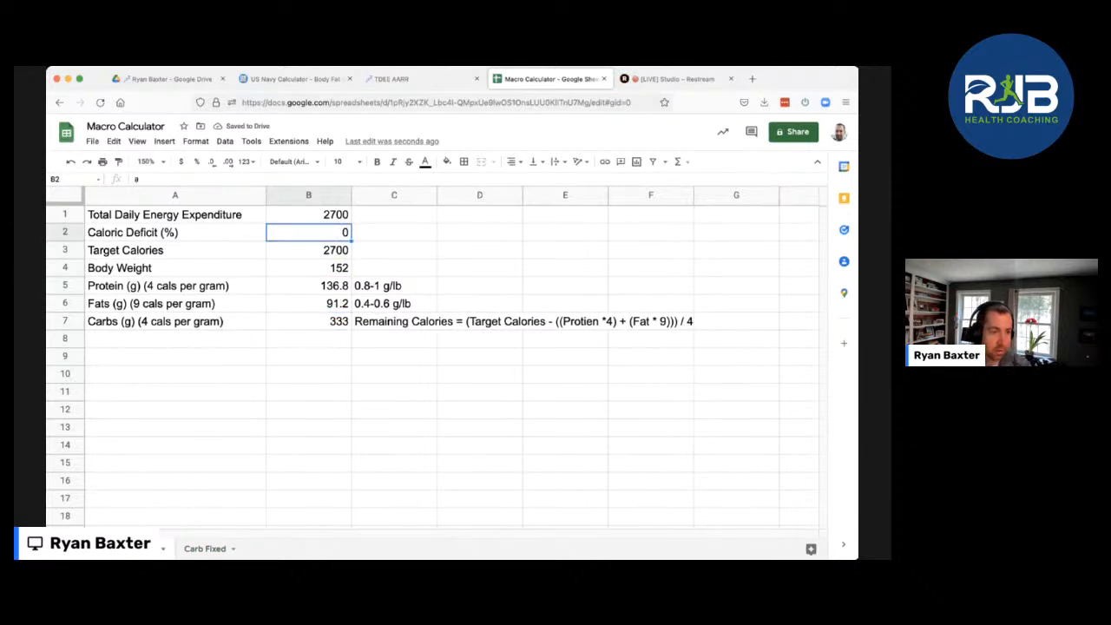
click(308, 322)
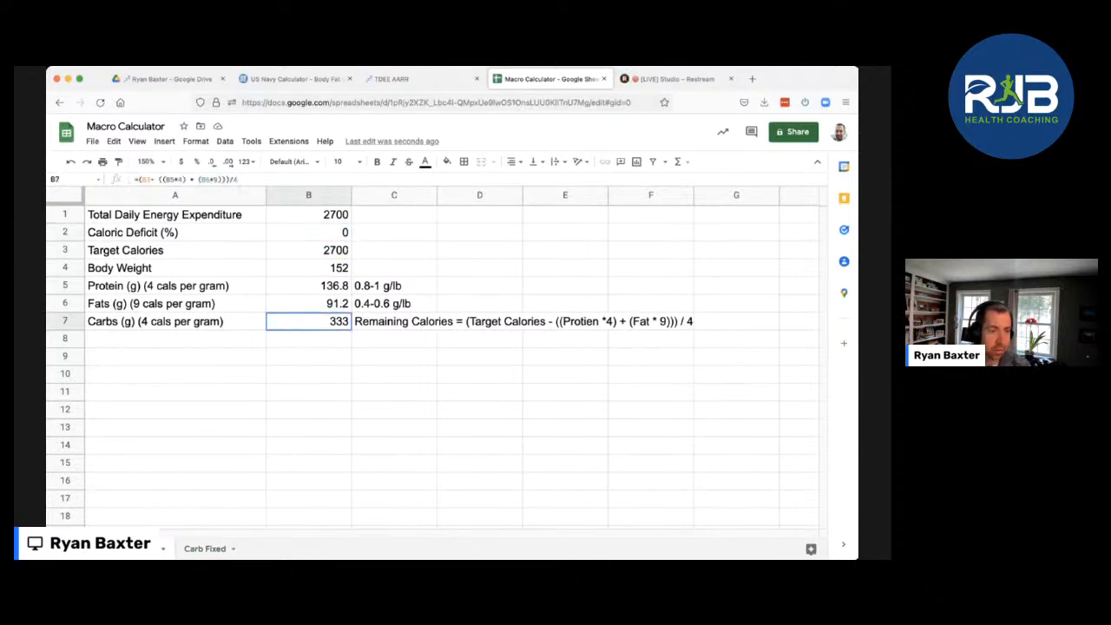
click(308, 233)
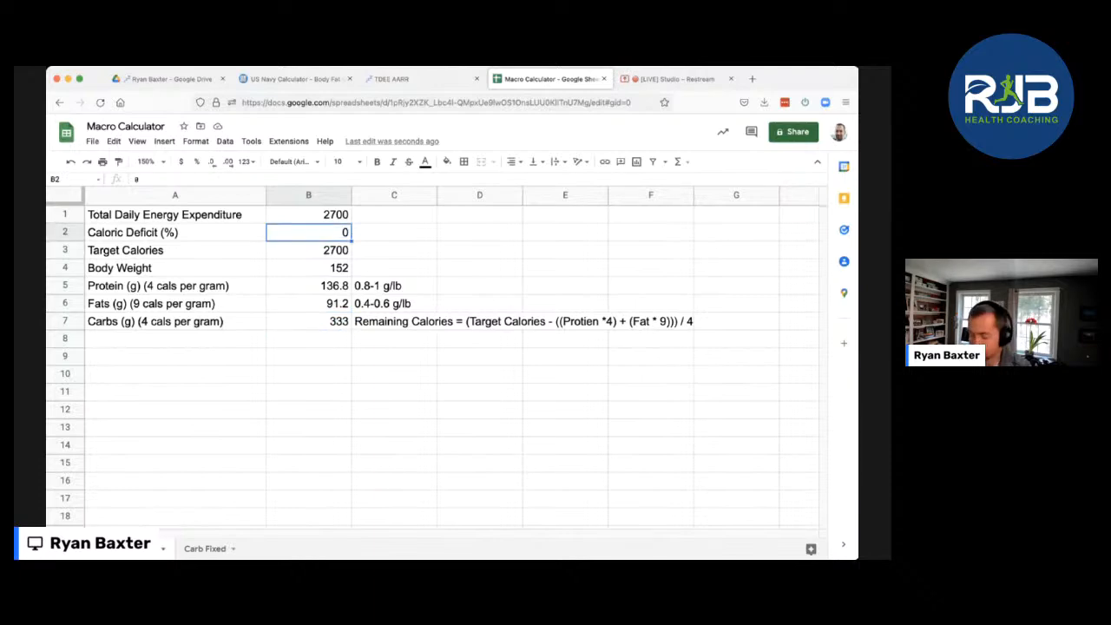
text(10)
key(Tab)
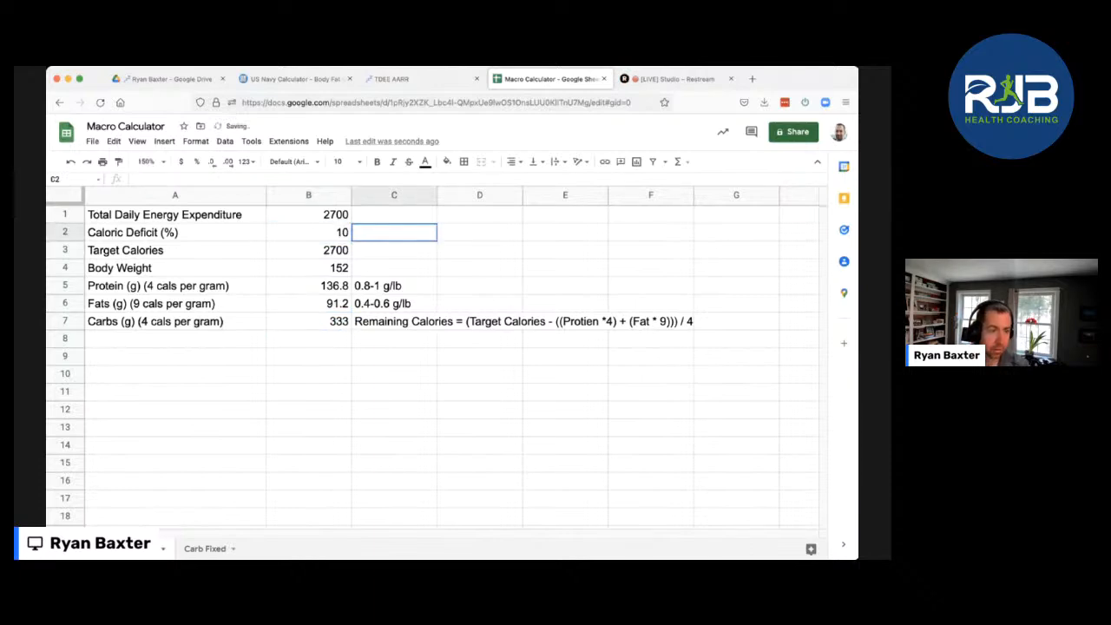
Review the carbs formula, body weight and Total Daily Energy Expenditure cells on the calculated-carbs sheet
click(308, 322)
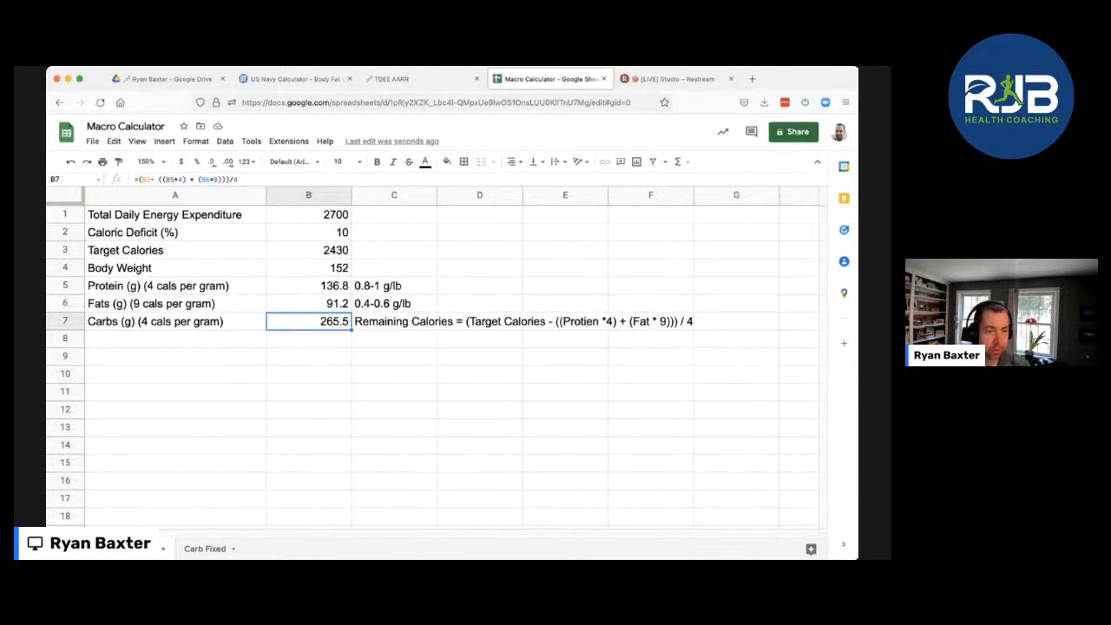
click(308, 269)
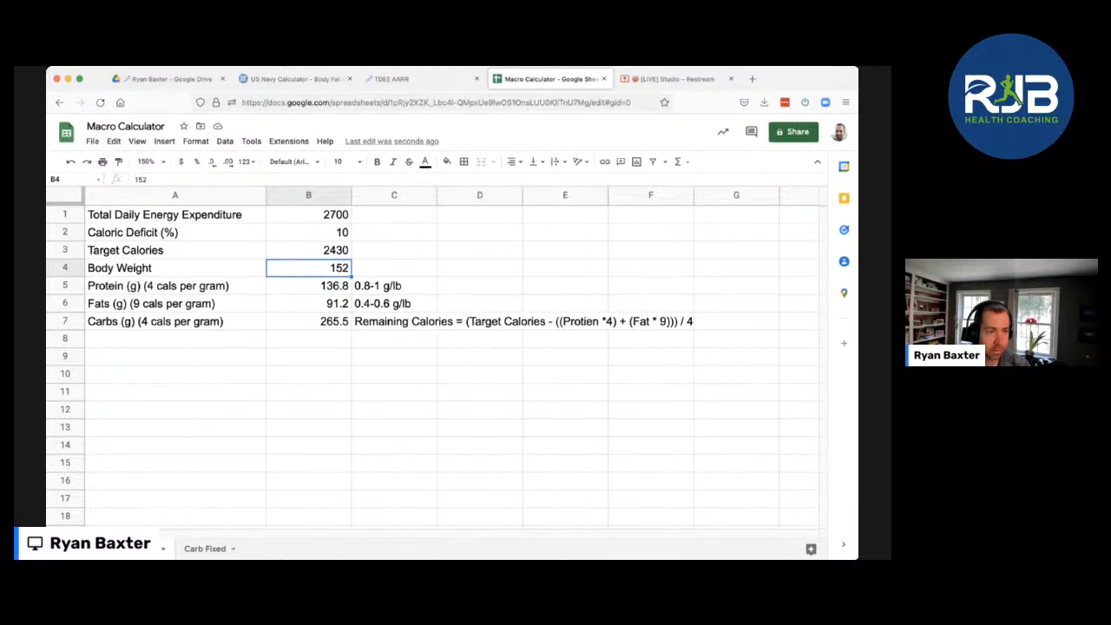
click(308, 215)
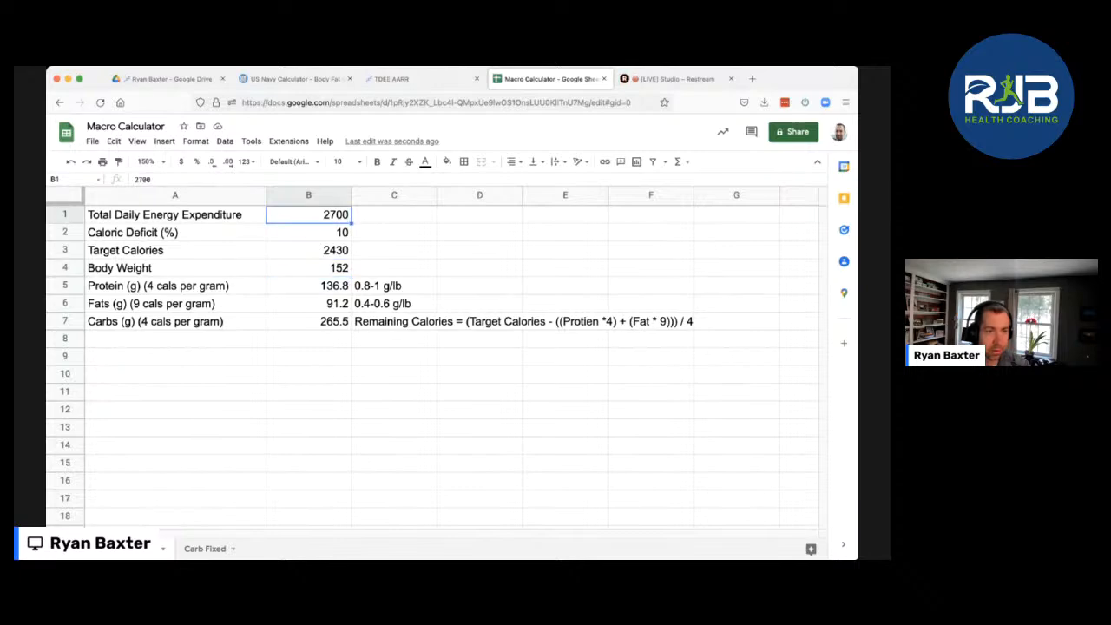
Revisit the Ultimate TDEE Calculator's input form and the US Navy body fat calculator as sources for the spreadsheet's inputs
click(391, 79)
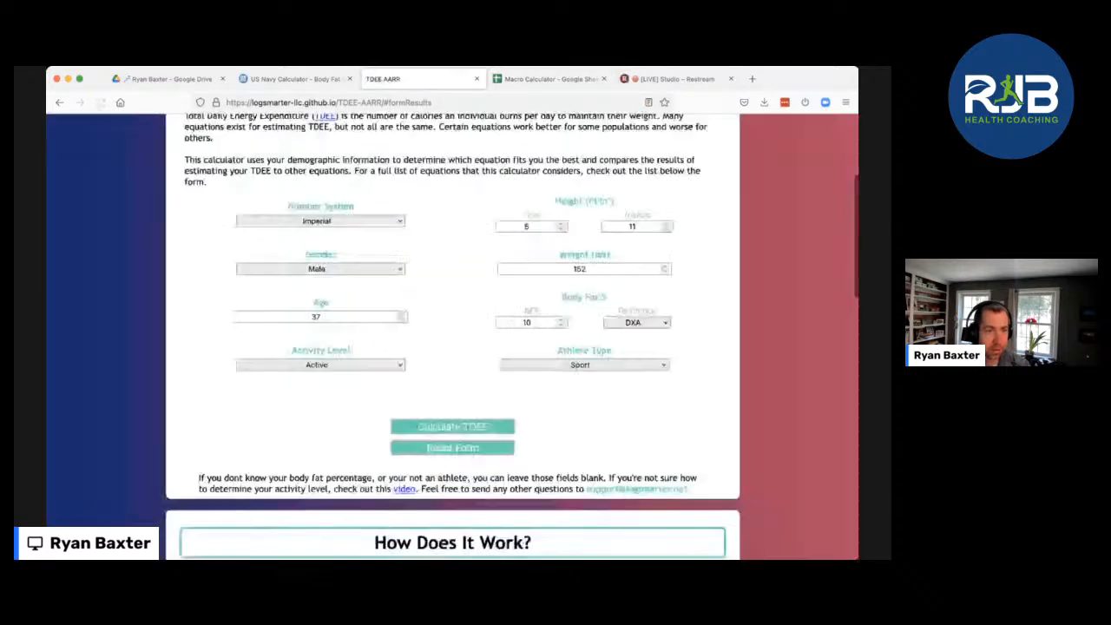
scroll(452, 337, up, 2)
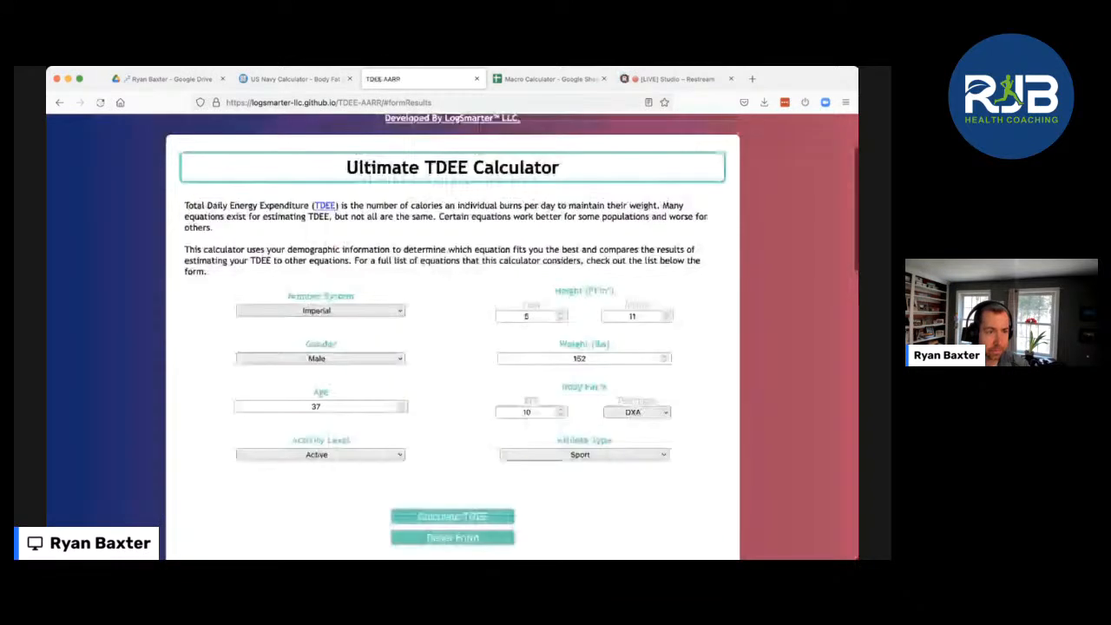
scroll(452, 337, down, 1)
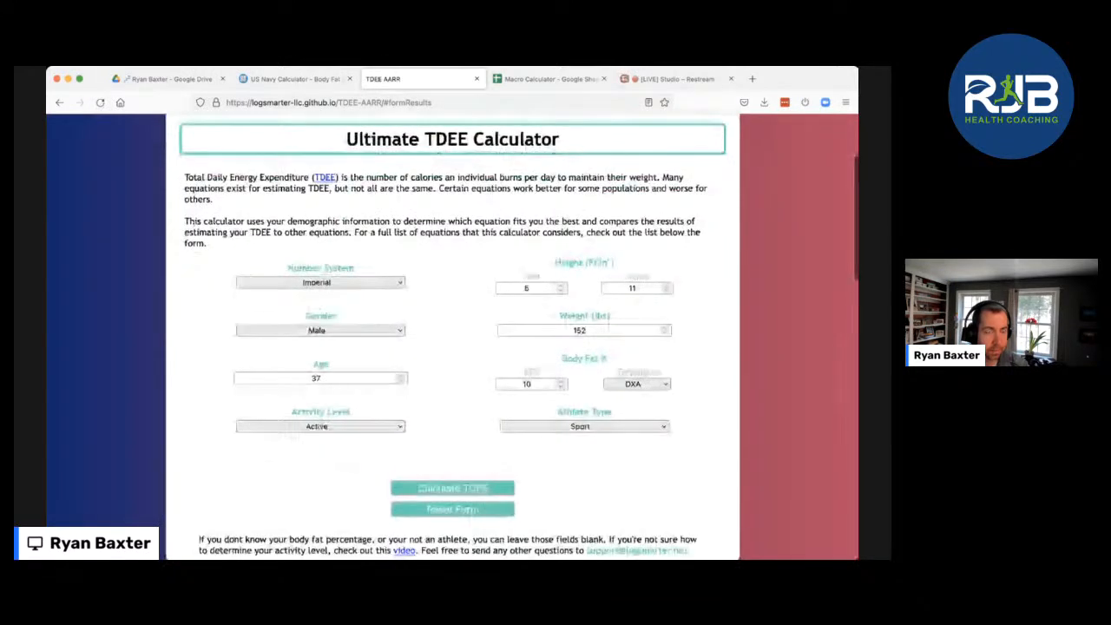
scroll(451, 337, down, 1)
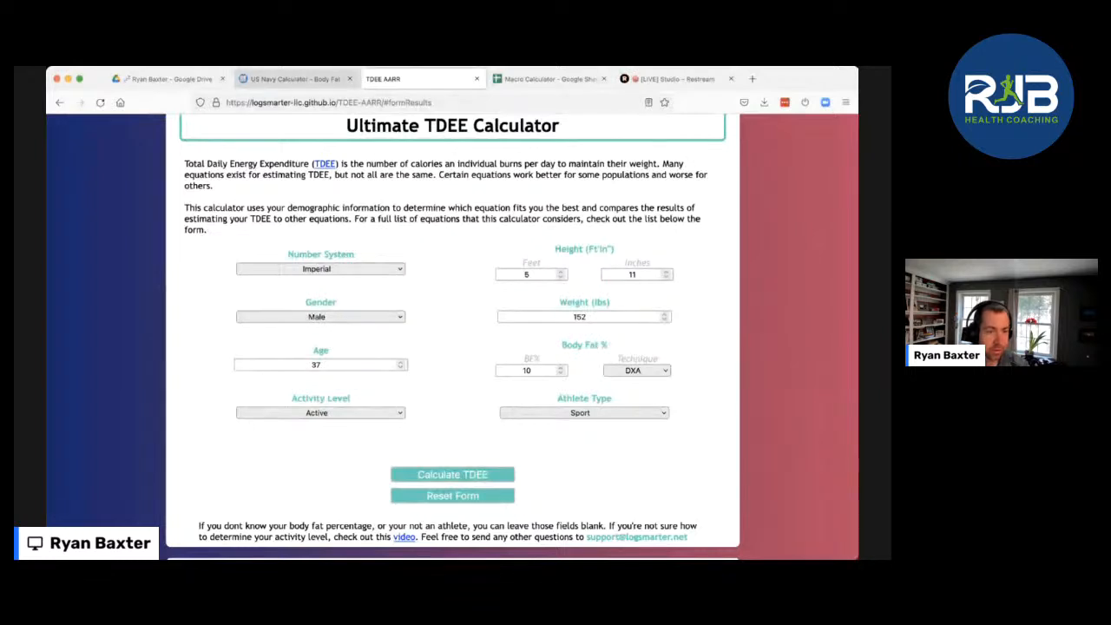
click(296, 79)
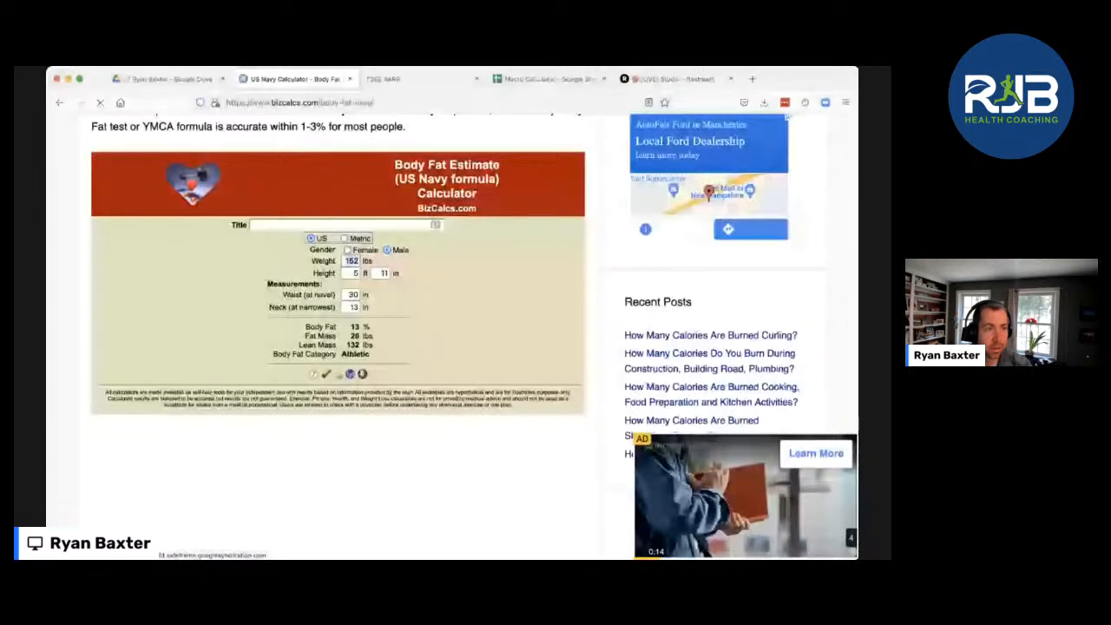
Return to the Macro Calculator spreadsheet for a last look, and switch to the Restream studio page
click(550, 79)
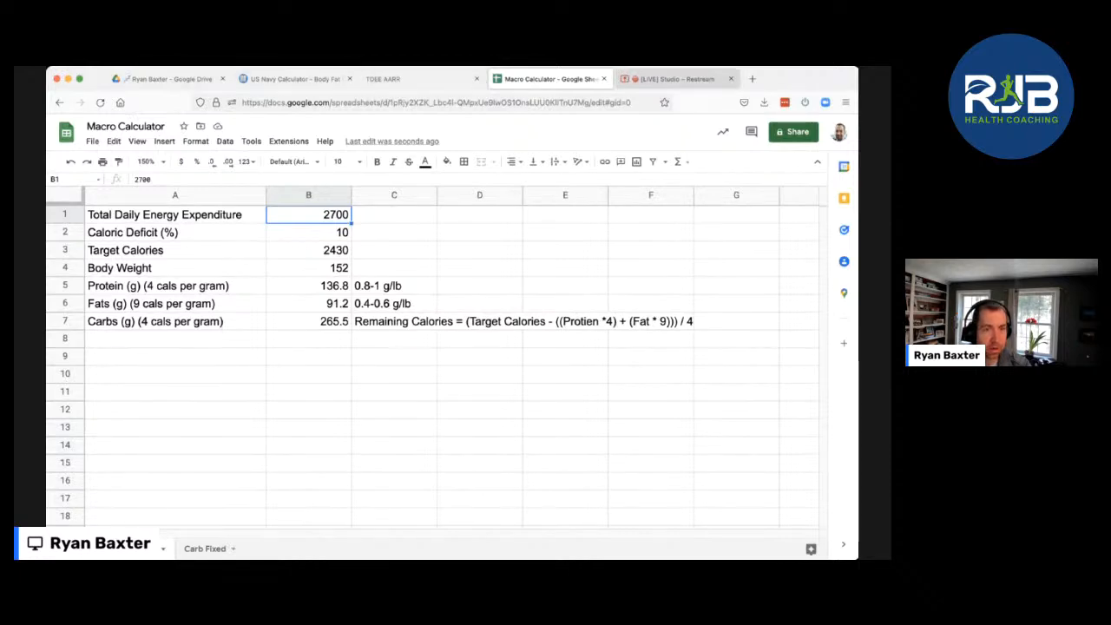
click(673, 79)
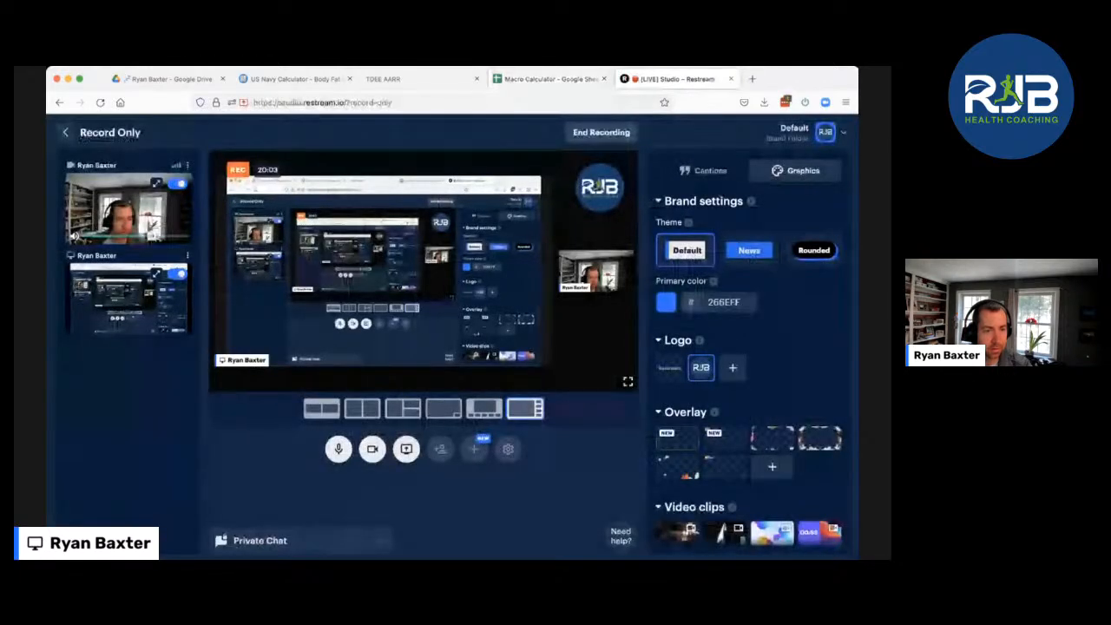